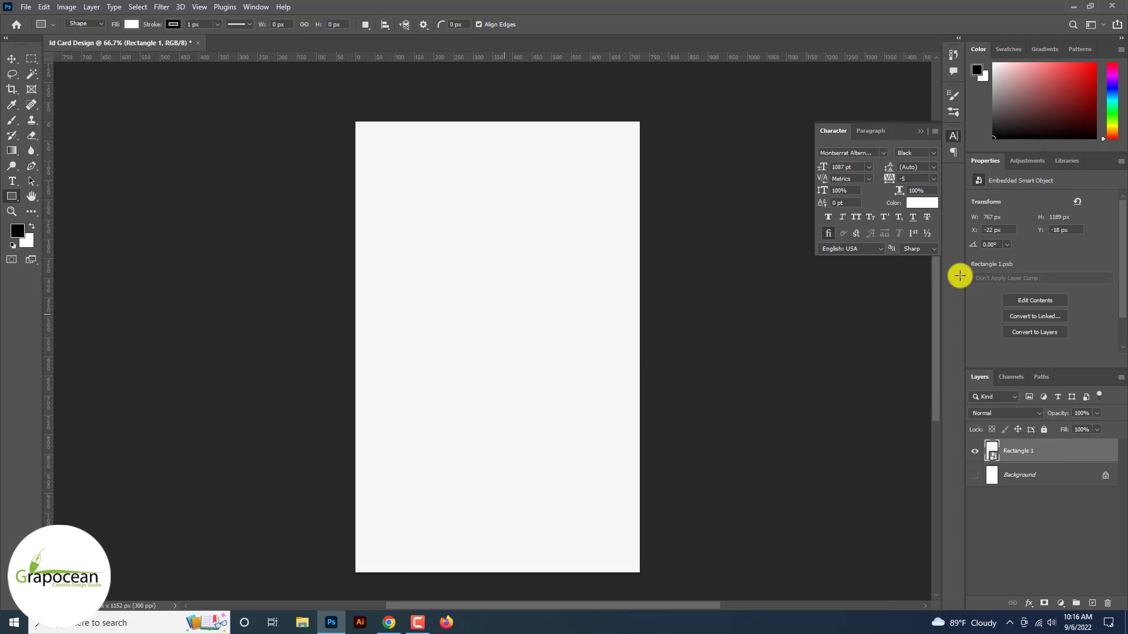
Apply a light grey Color Overlay to the Rectangle 1 card layer through Blending Options
right_click(1082, 456)
click(1007, 89)
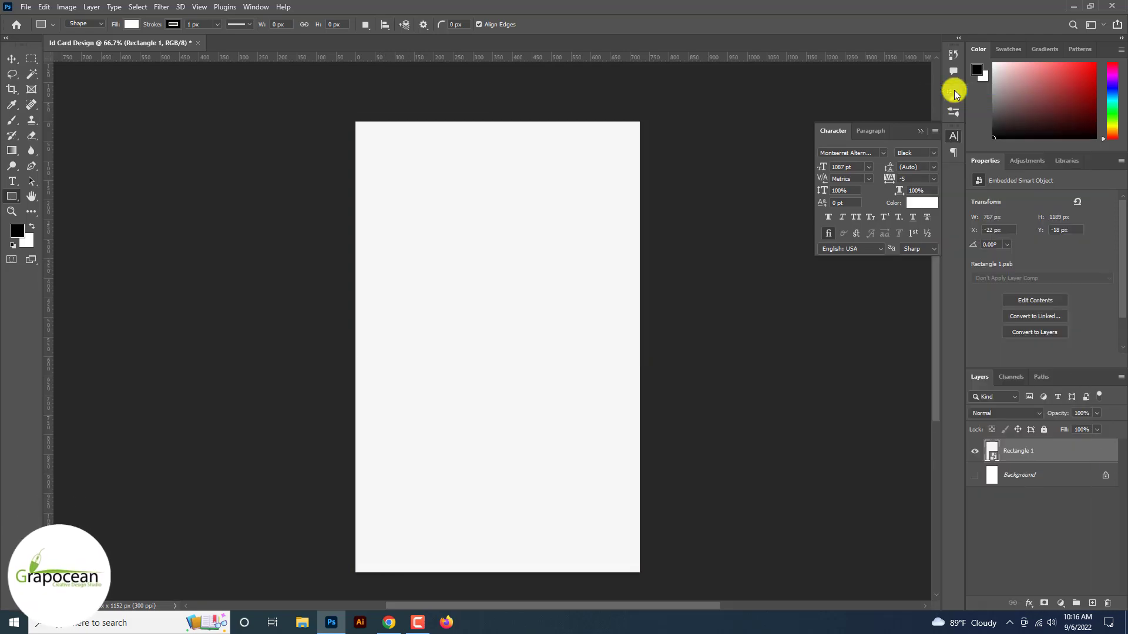
click(691, 483)
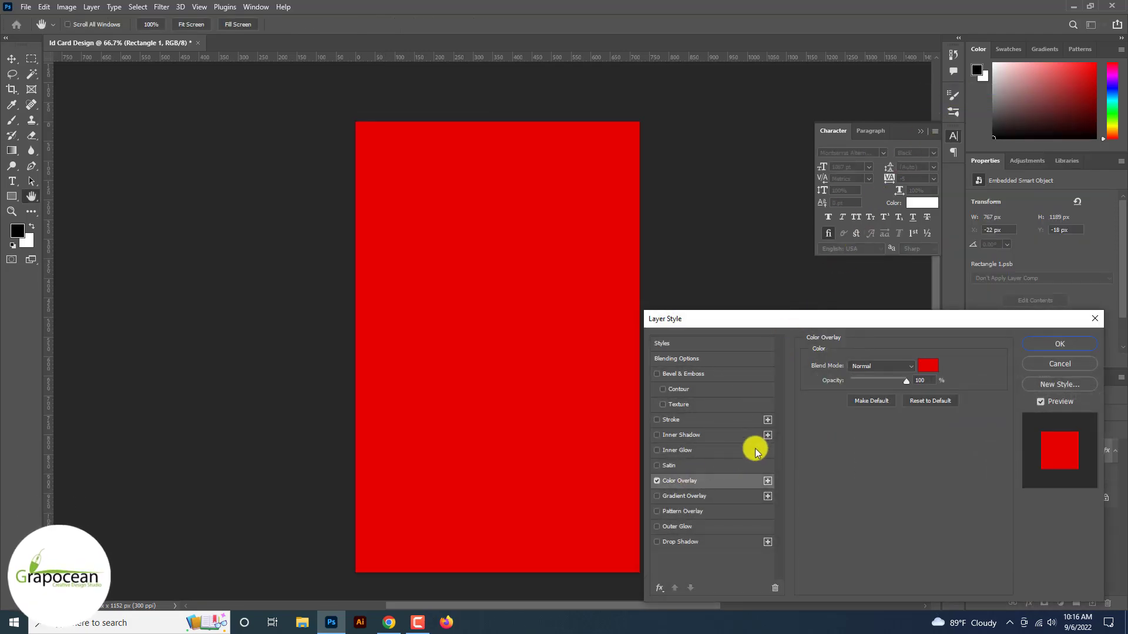
click(925, 367)
mouse_move(694, 487)
mouse_down()
mouse_move(567, 498)
mouse_move(581, 441)
mouse_move(566, 435)
mouse_up()
click(887, 402)
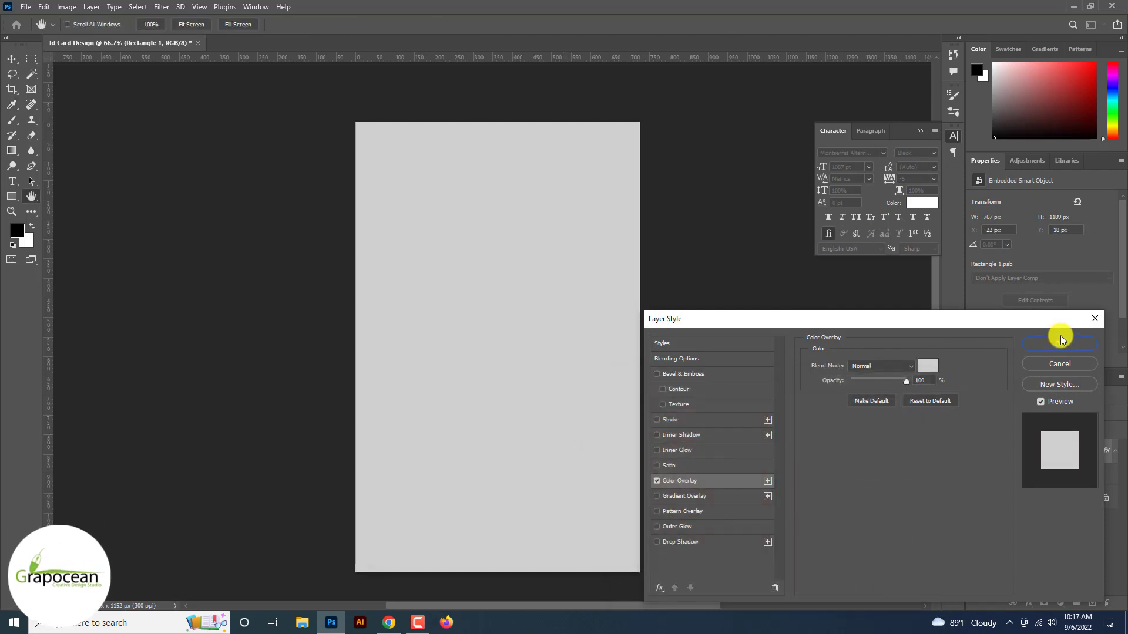
click(1061, 343)
click(160, 7)
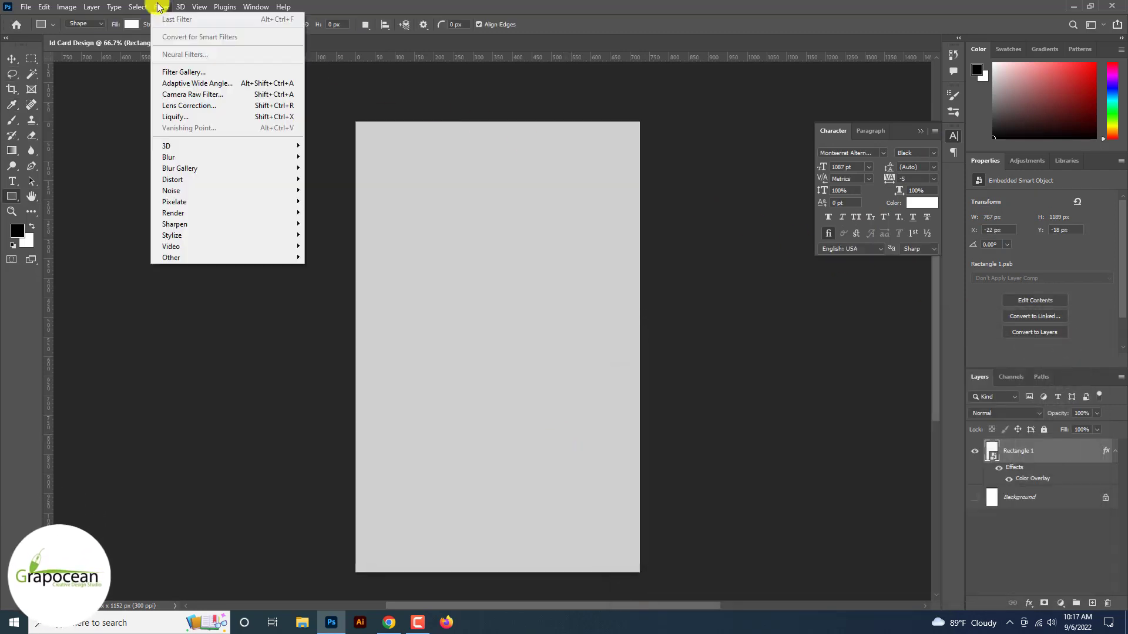
Add a Texturizer smart filter to the card: Sandstone texture, scaling 97, relief 4
click(183, 73)
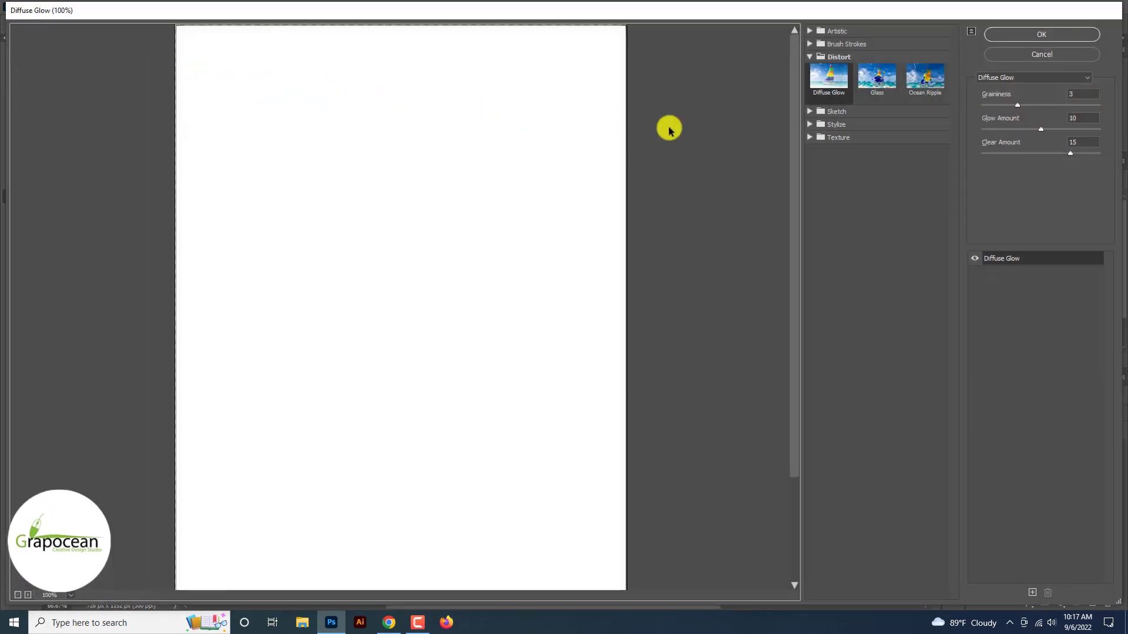
click(829, 137)
click(920, 201)
click(1041, 95)
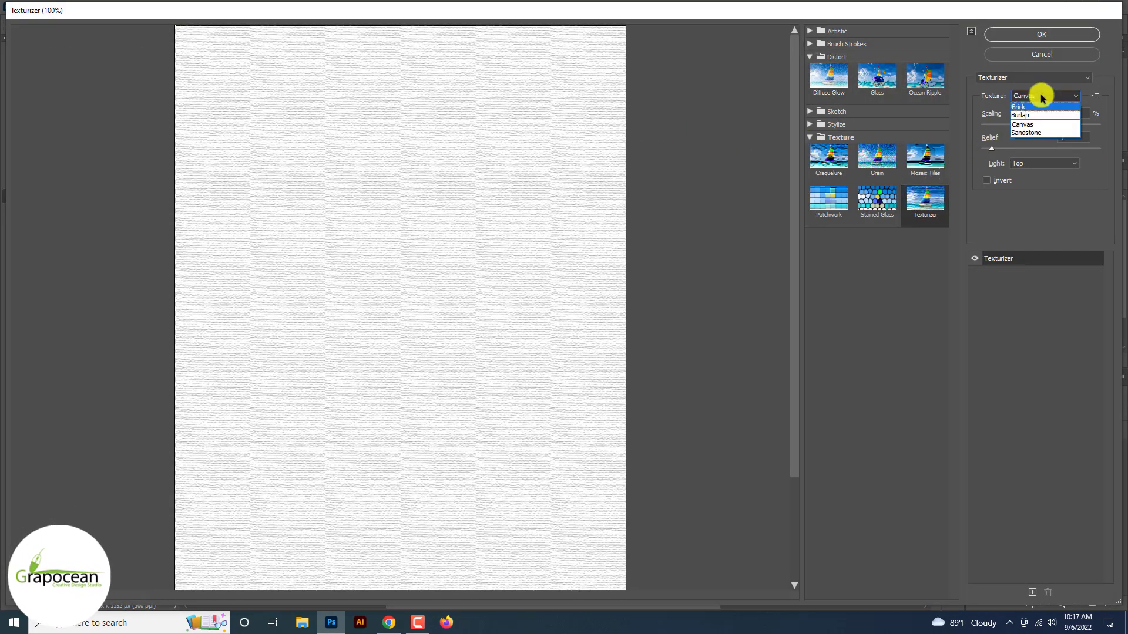
click(1042, 132)
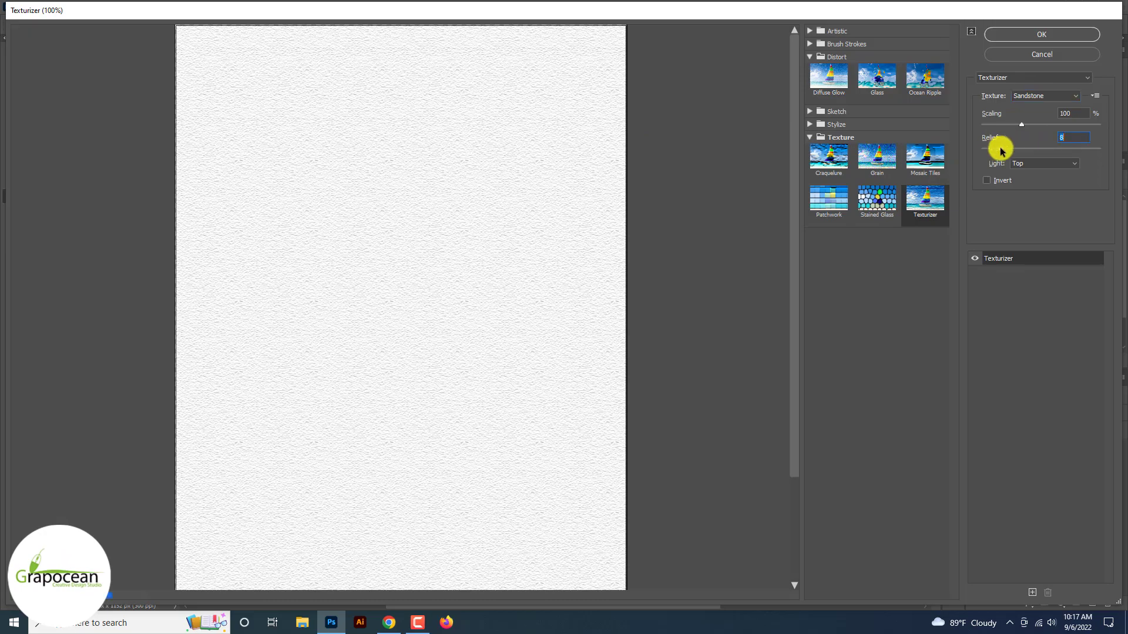
drag(1002, 149, 975, 123)
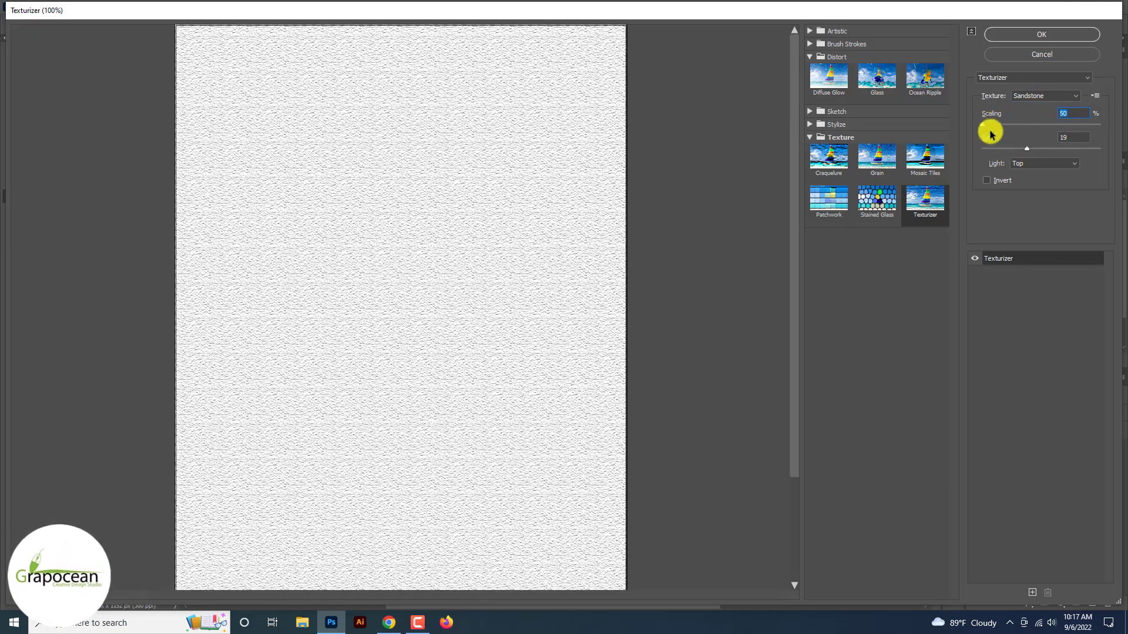
drag(1027, 149, 992, 151)
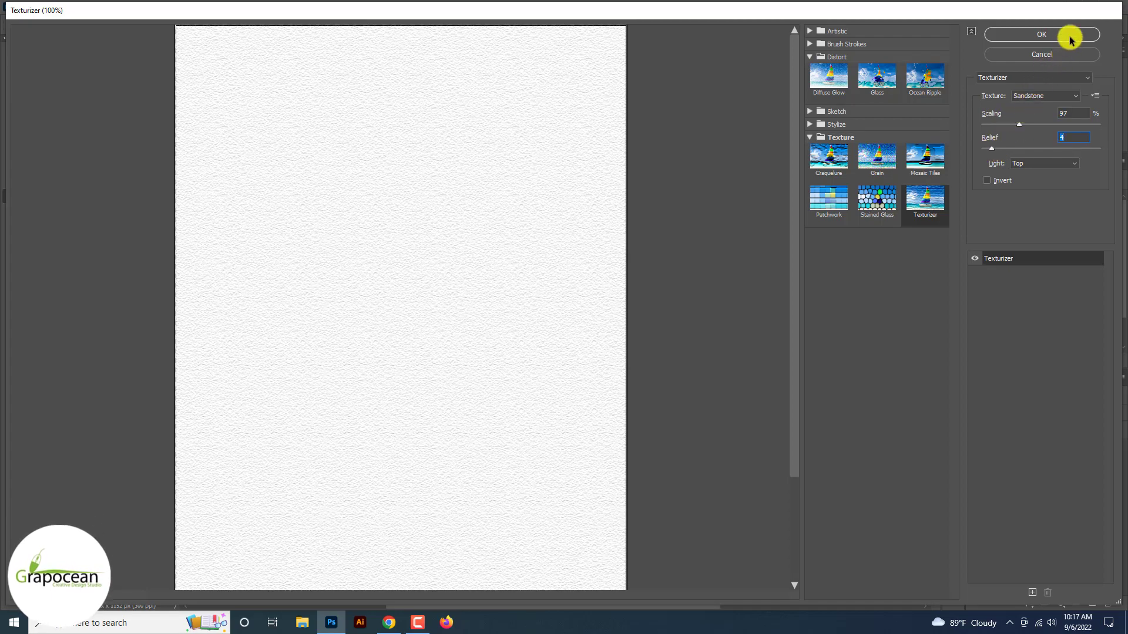
click(1070, 37)
click(161, 7)
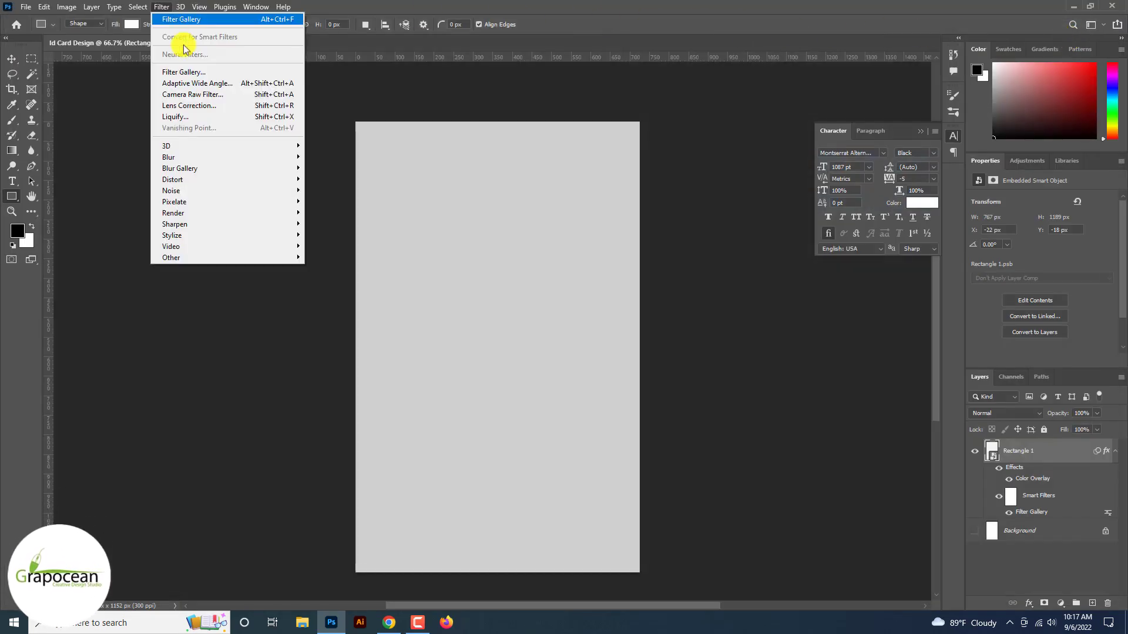
Add a Spatter filter to the card with Spray Radius 11 and Smoothness 2
click(196, 69)
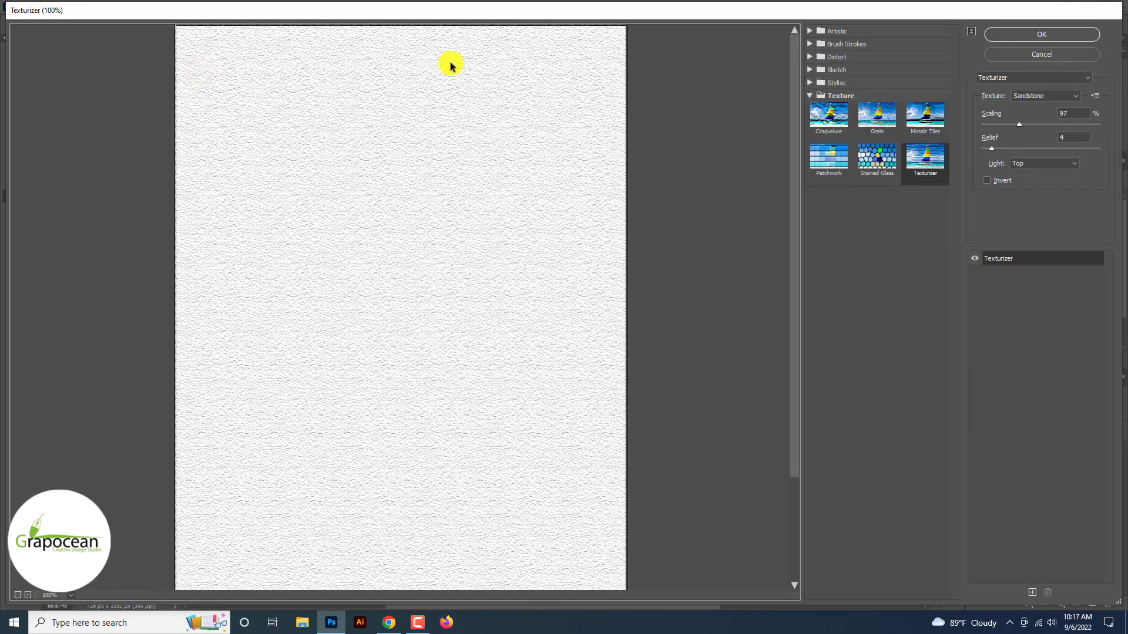
click(810, 44)
click(936, 112)
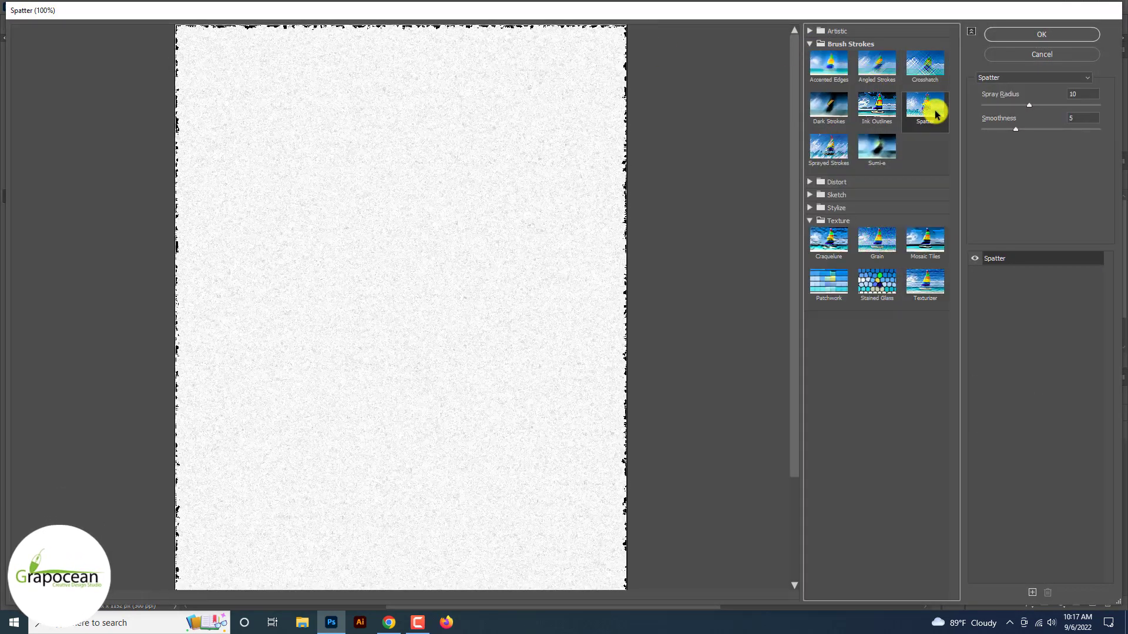
mouse_move(1017, 130)
mouse_down()
mouse_move(975, 126)
mouse_move(993, 135)
mouse_move(998, 104)
mouse_move(1040, 131)
mouse_move(1030, 108)
mouse_up()
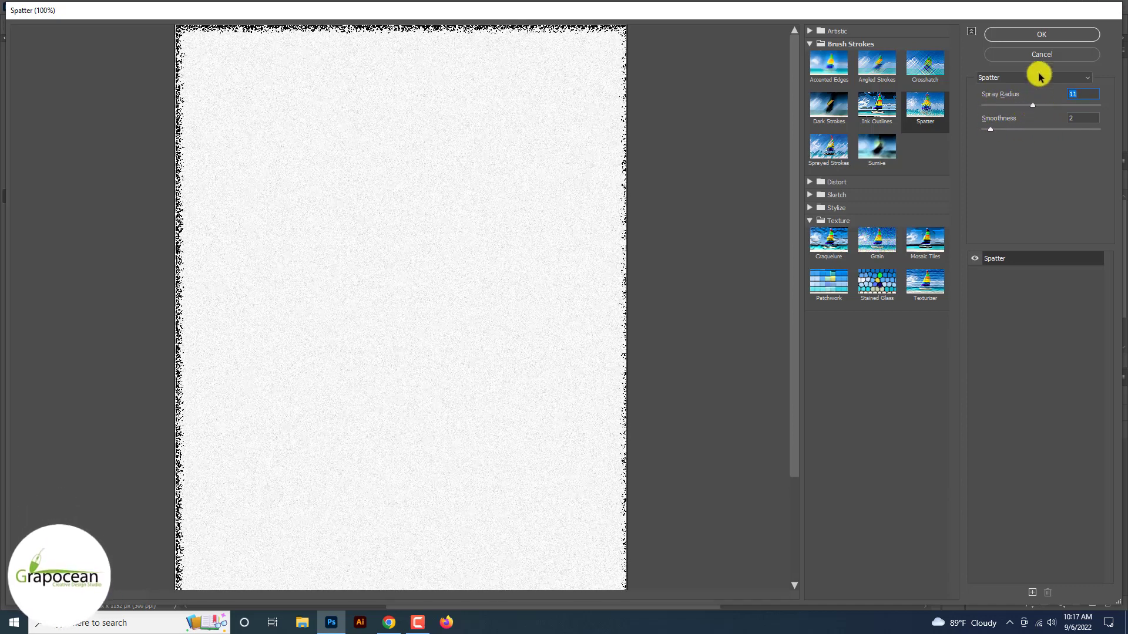
click(1045, 35)
key(ctrl+plus)
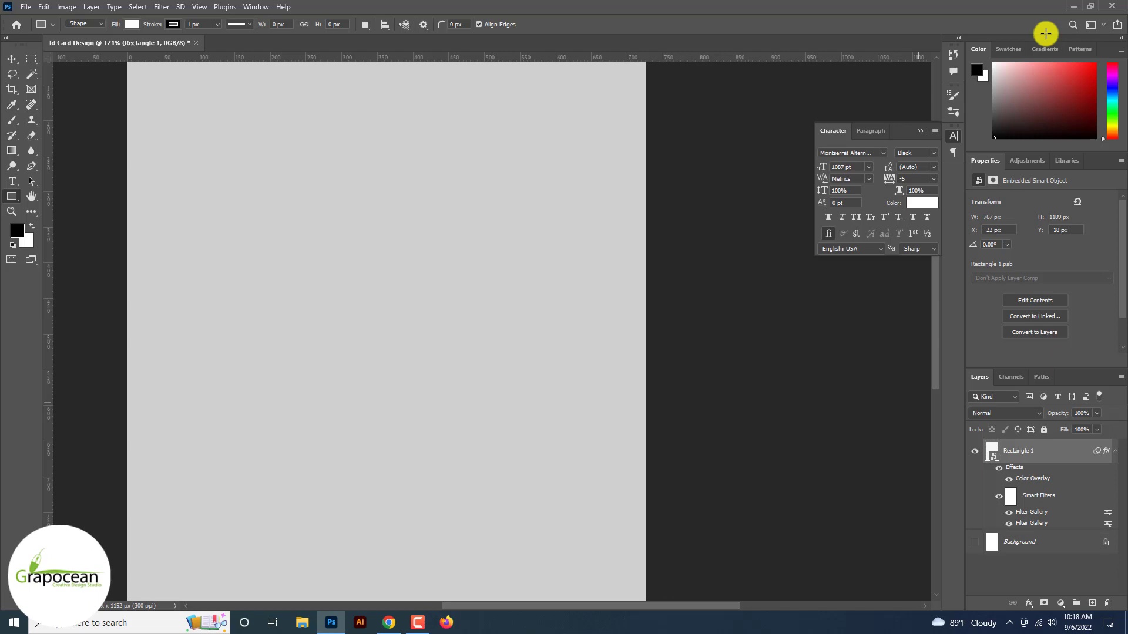
Add a Sprayed Strokes filter (Stroke Length 12, Spray Radius 8, Right Diagonal) to the card
click(161, 8)
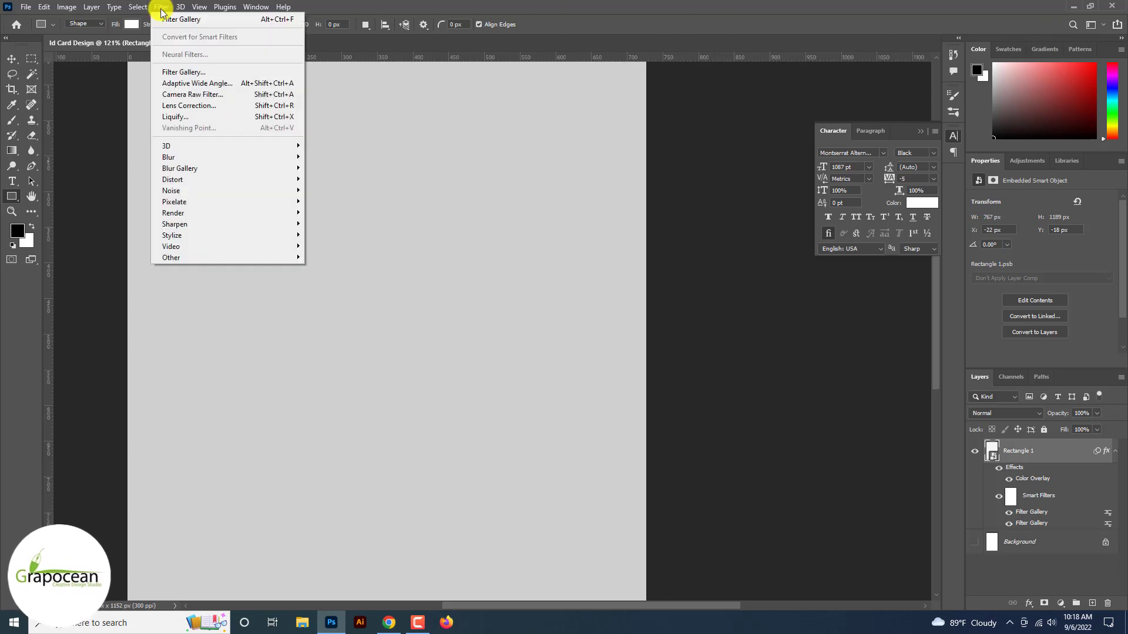
click(184, 72)
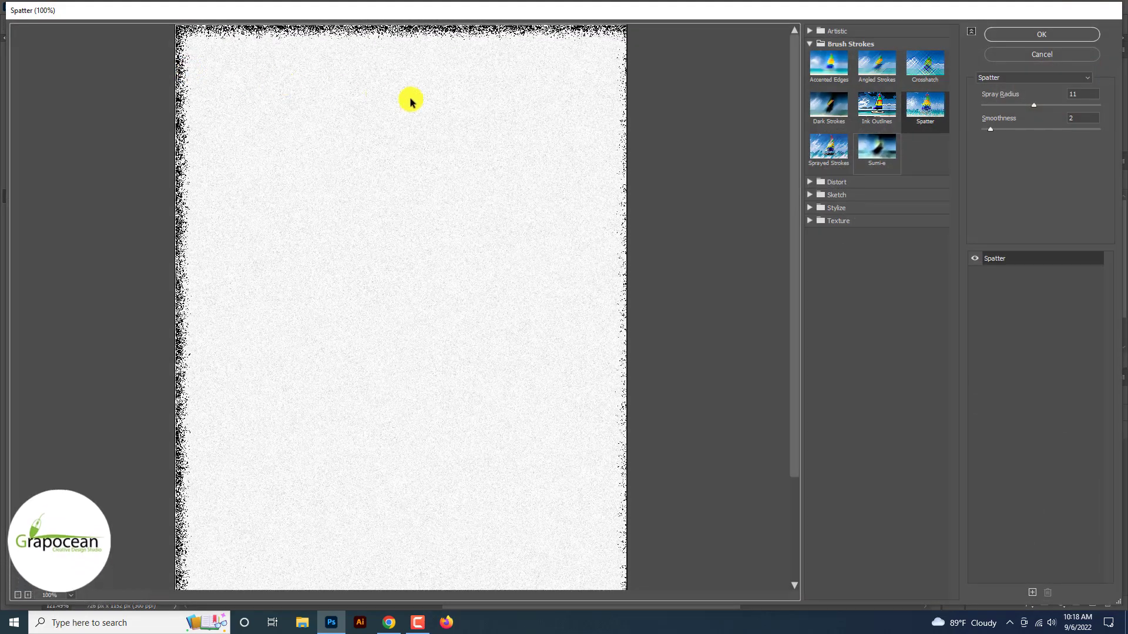
click(832, 154)
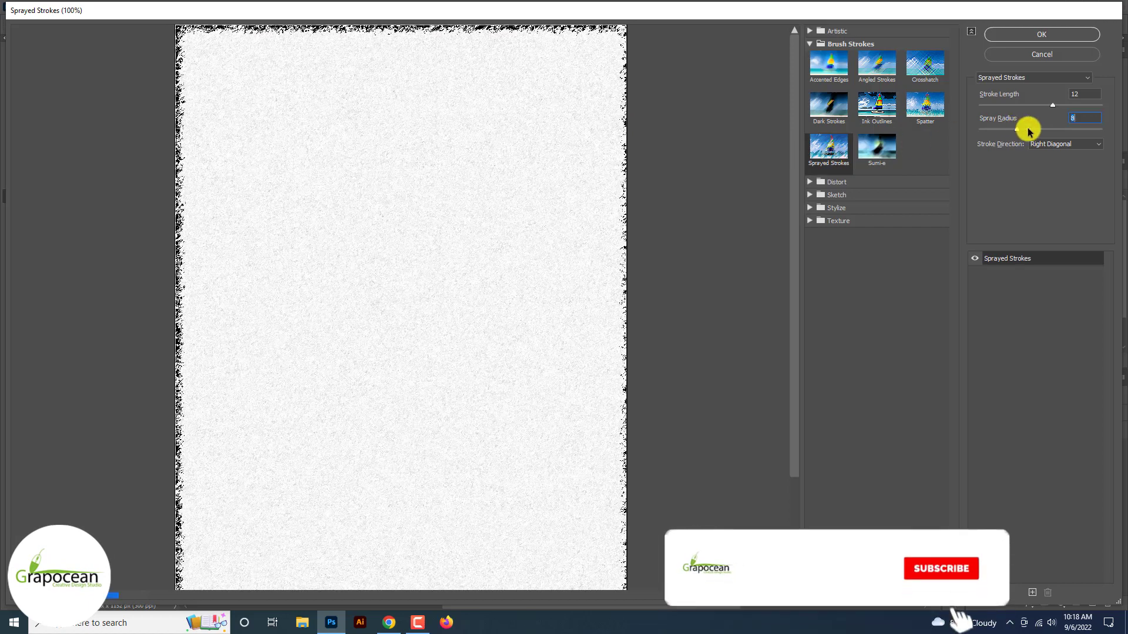
click(1057, 36)
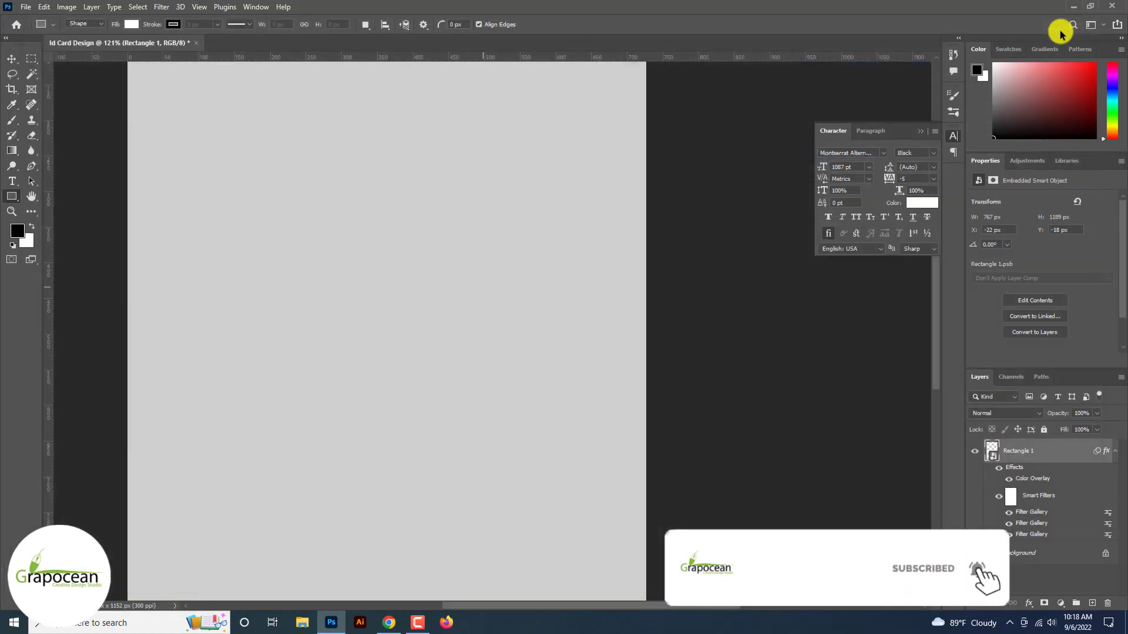
Hide the grey Color Overlay so the card shows a white textured surface
click(1009, 482)
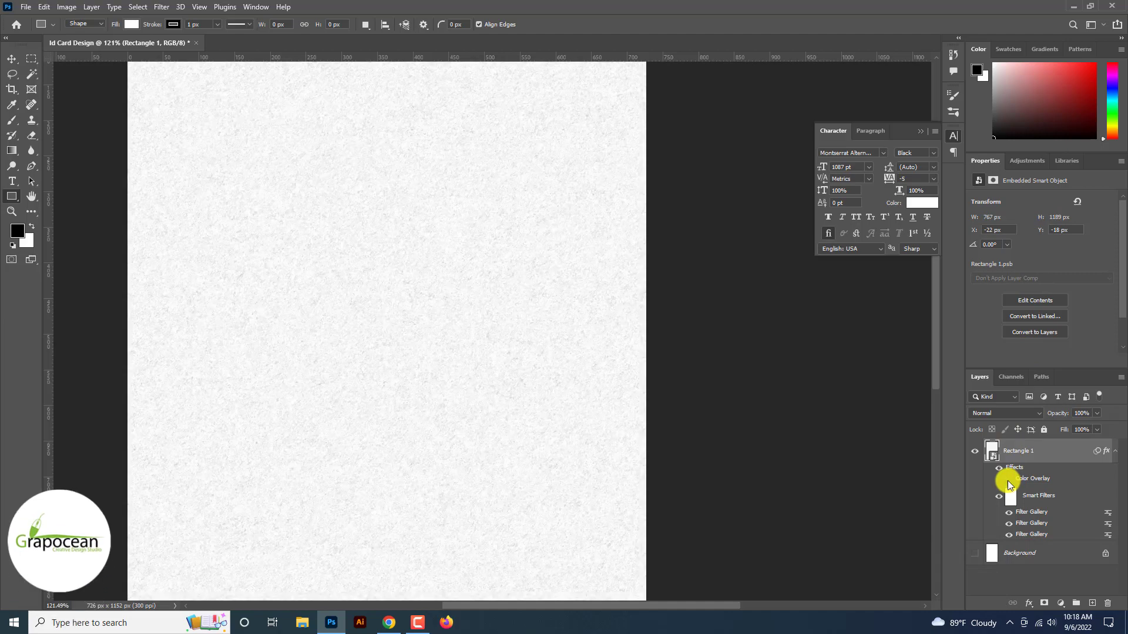
key(ctrl+minus)
key(ctrl+plus)
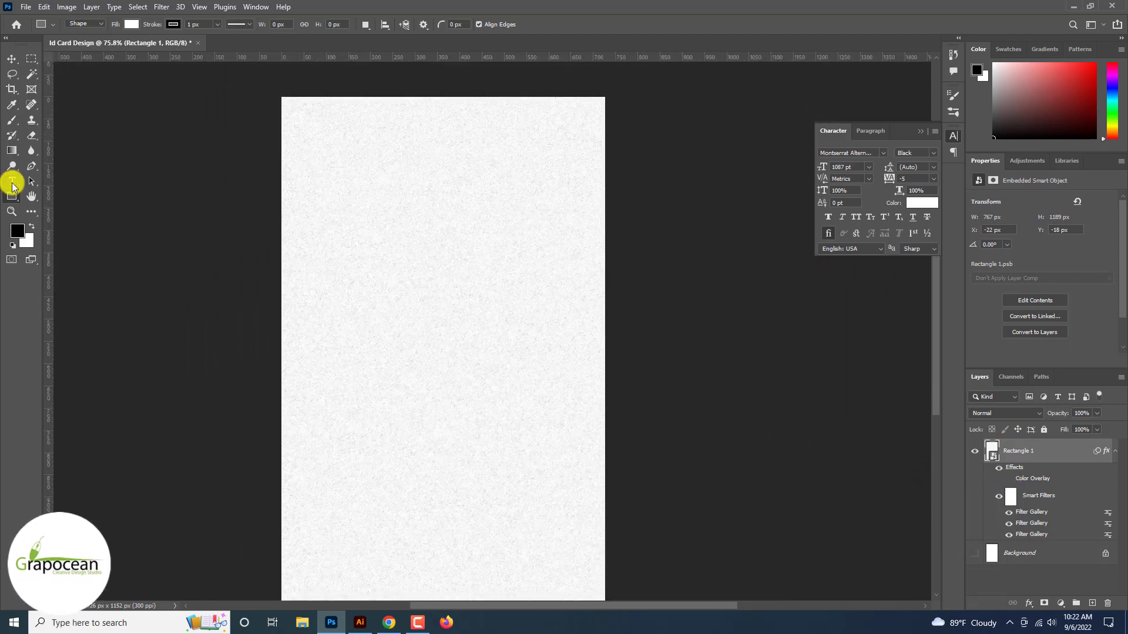
click(12, 181)
click(94, 182)
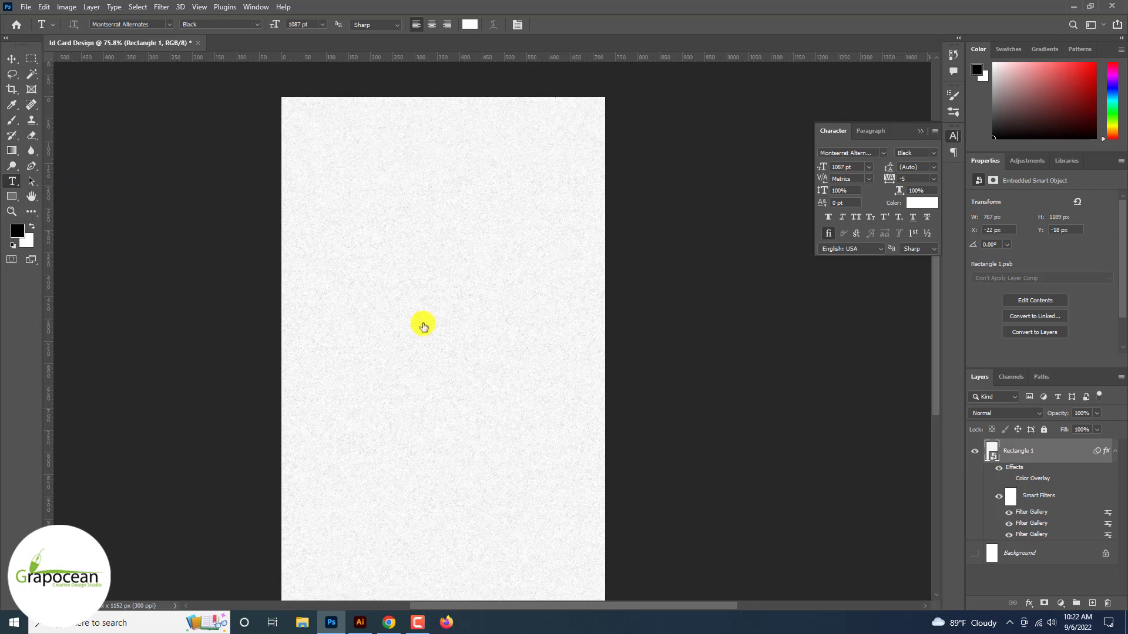
Type a large white 175 pt J and move it toward the card's top left
click(406, 317)
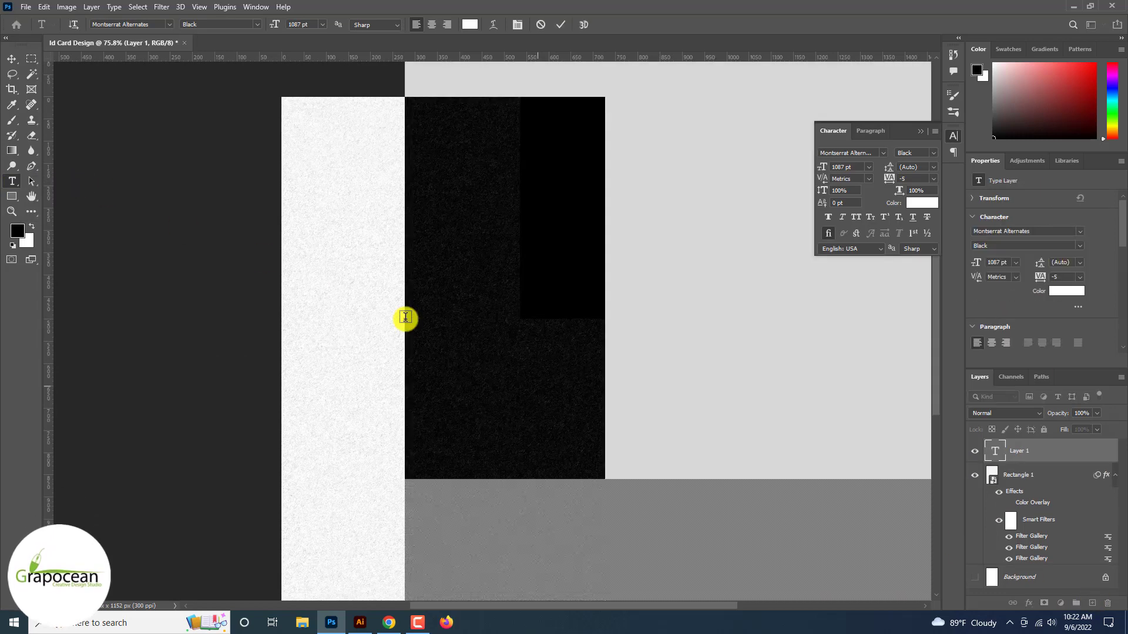
text(I)
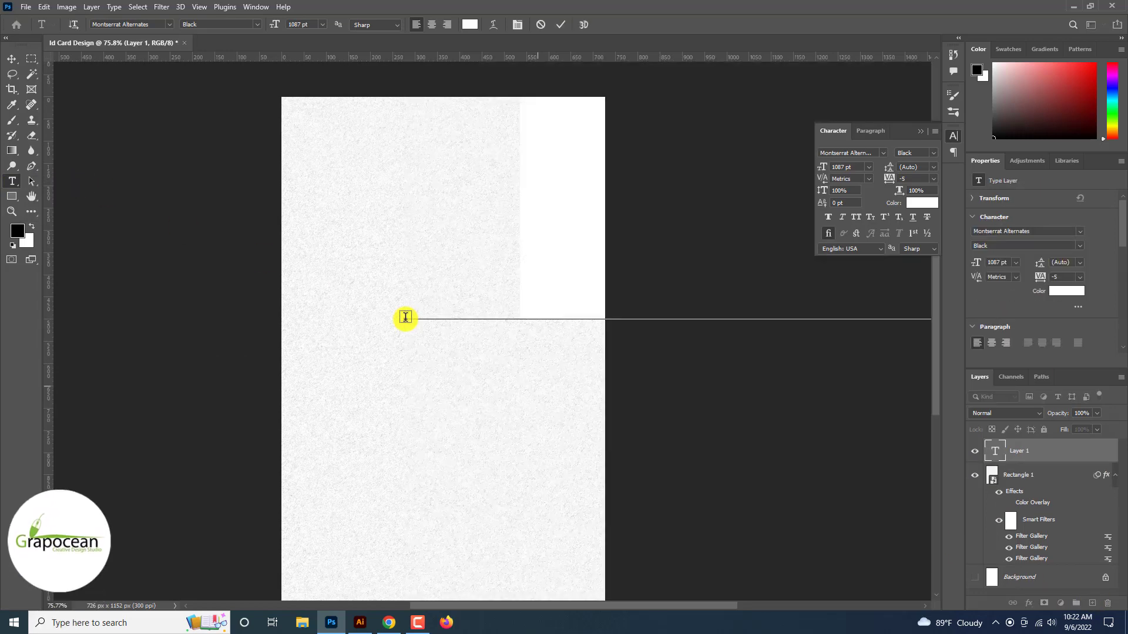
key(BackSpace)
text(I)
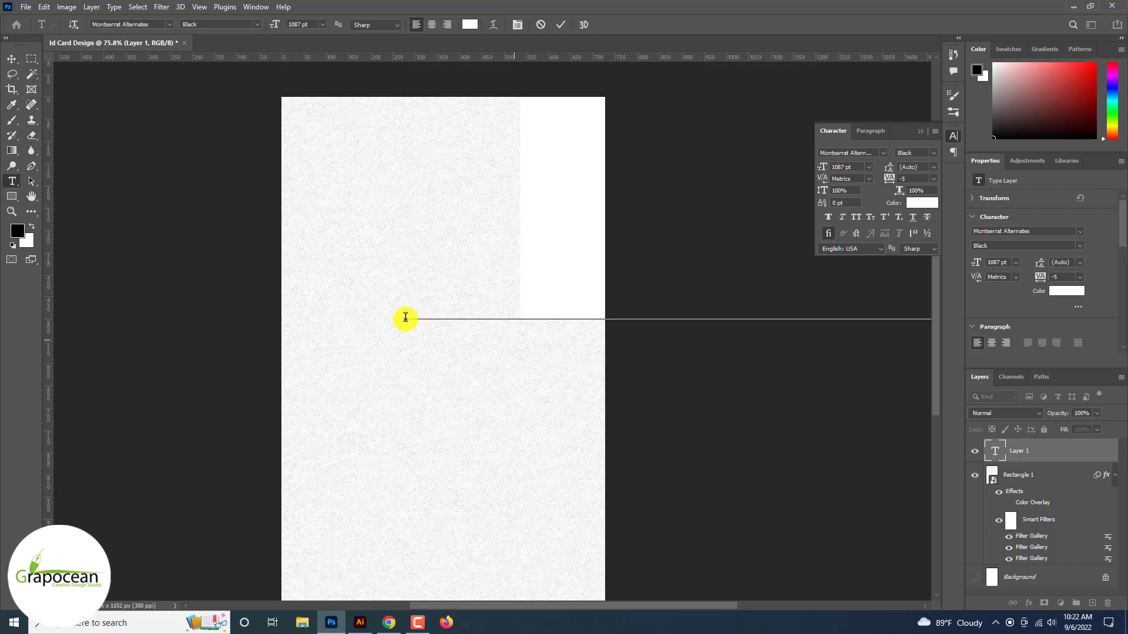
key(BackSpace)
text(Z)
scroll(406, 322, down, 3)
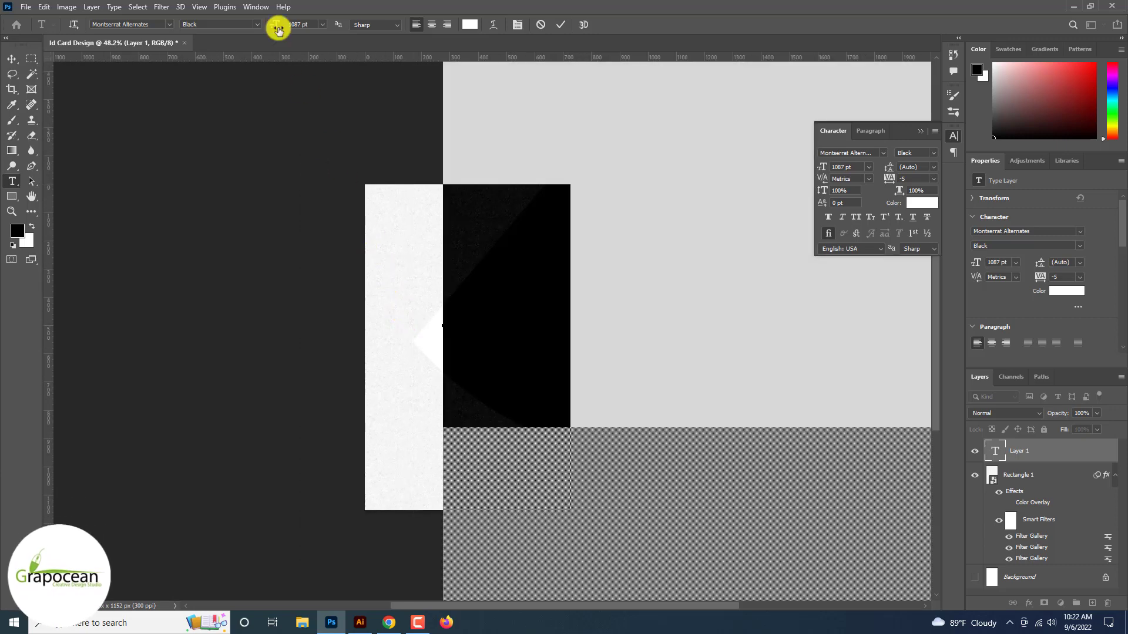
drag(276, 26, 14, 46)
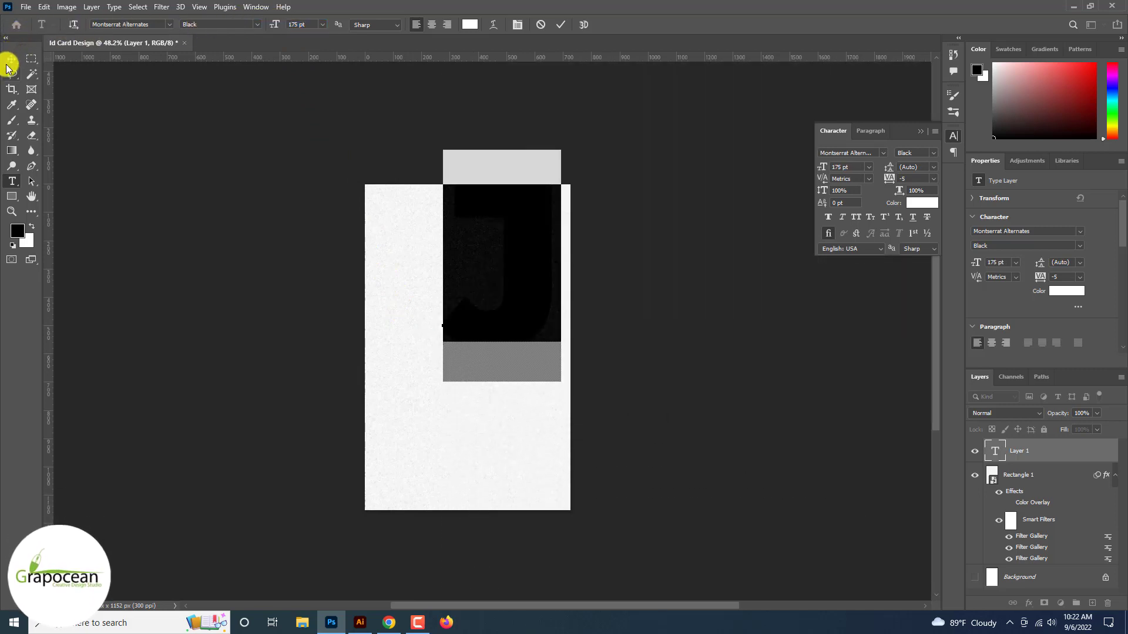
click(10, 61)
drag(519, 279, 461, 299)
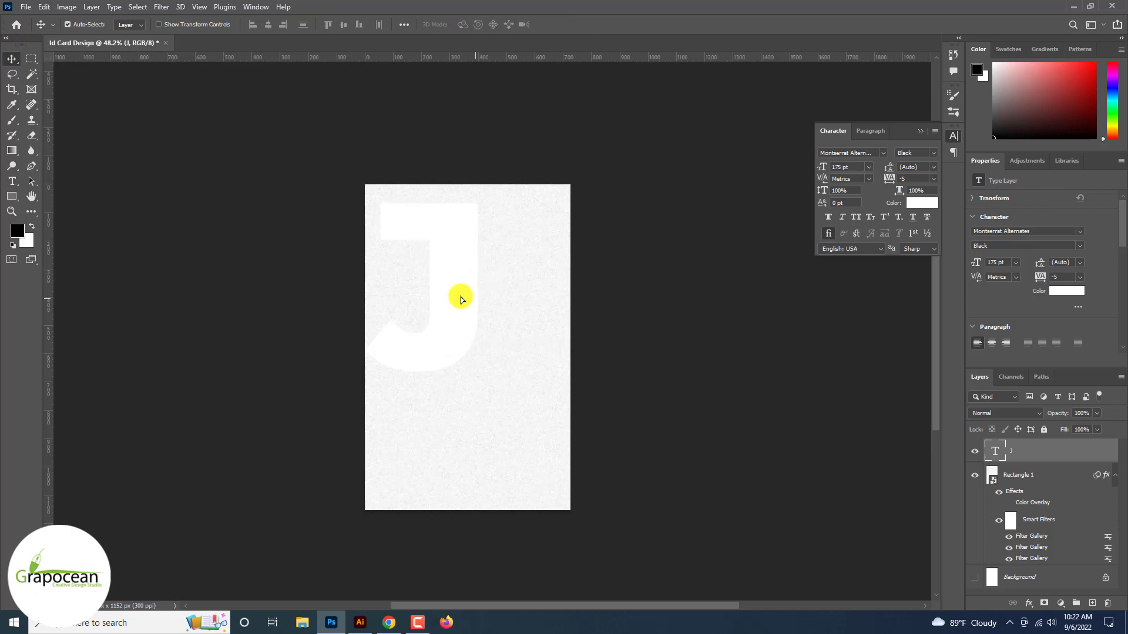
Add a second white J text layer lower on the card, replacing the mistyped H
click(12, 181)
click(484, 432)
key(BackSpace)
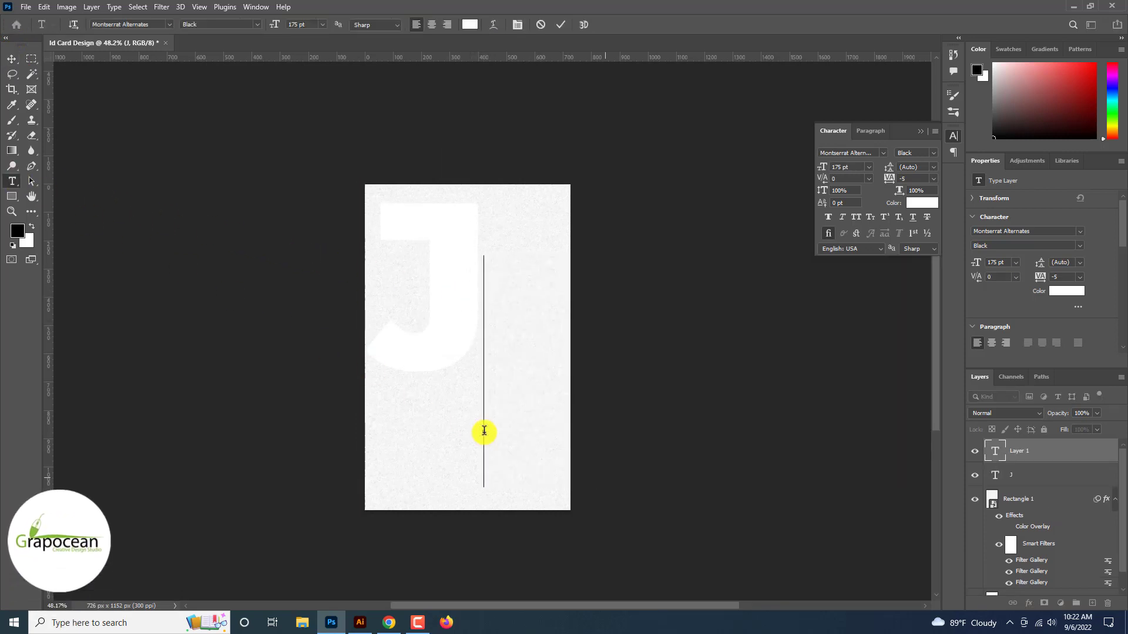
text(H)
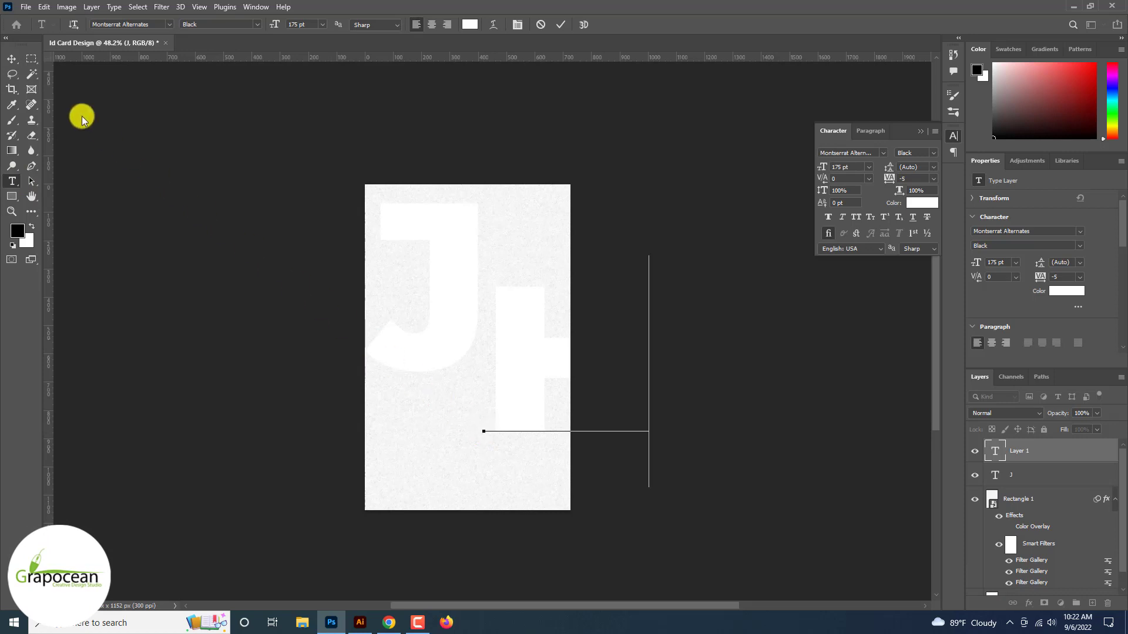
click(11, 59)
click(12, 181)
double_click(531, 350)
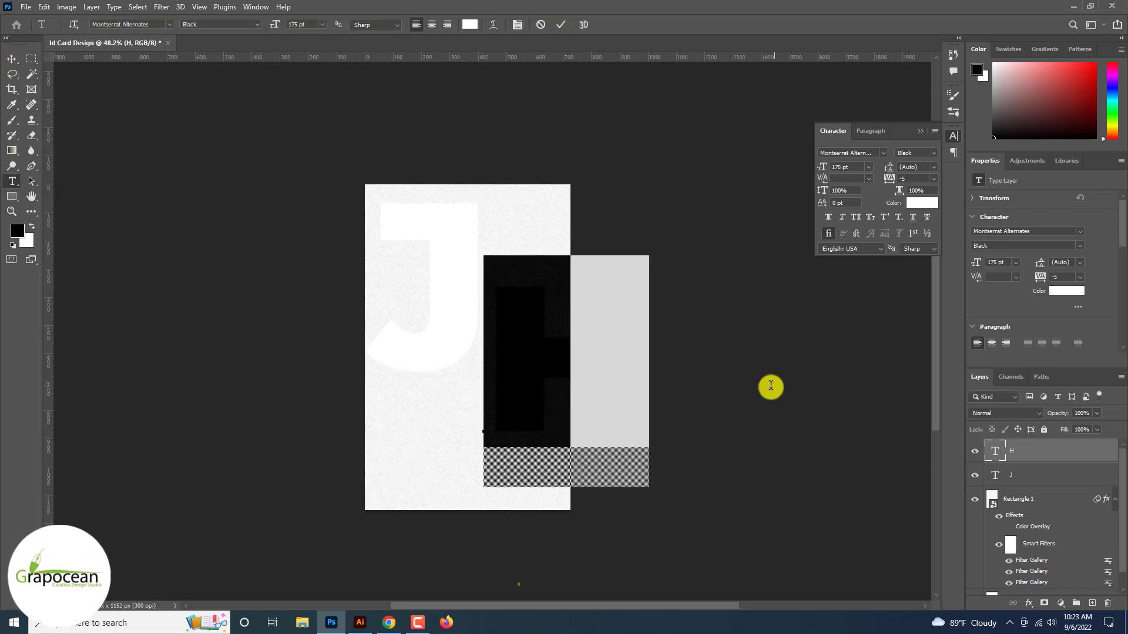
key(BackSpace)
text(J)
click(12, 59)
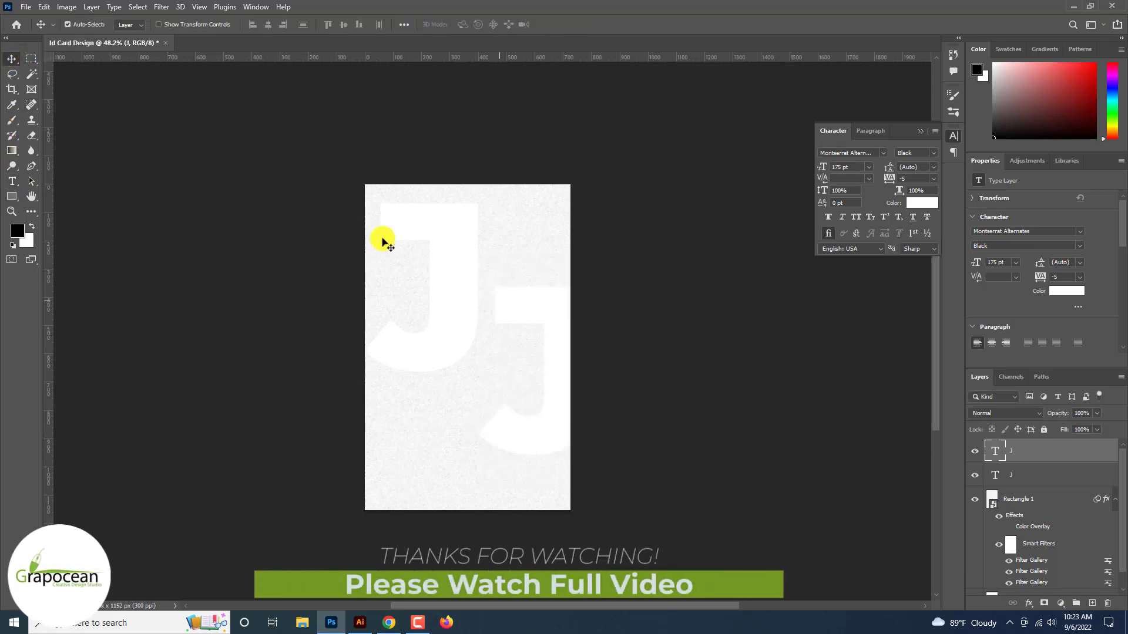
Flip the second J horizontally, reposition it, and select both J layers to shift them right
drag(517, 313, 503, 296)
key(ctrl+t)
right_click(520, 301)
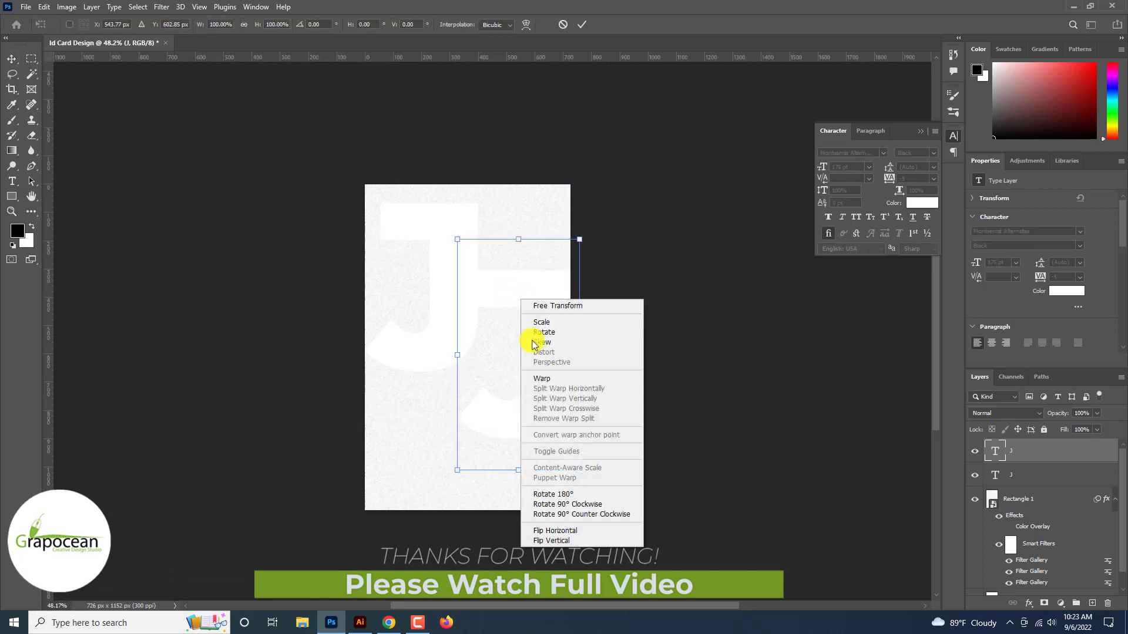
click(584, 533)
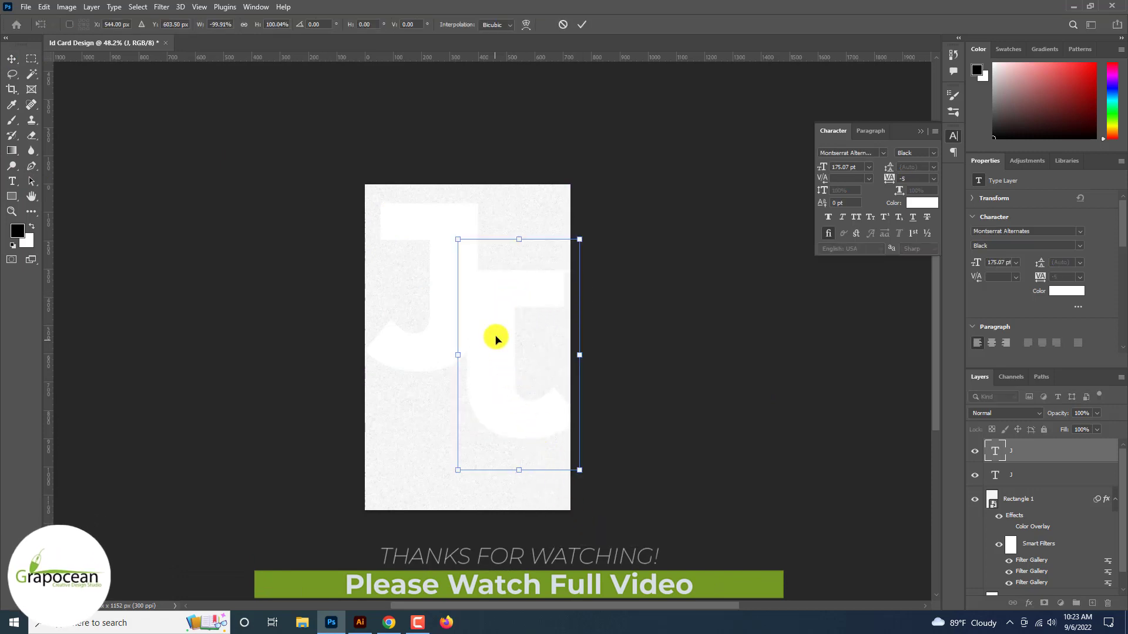
mouse_move(496, 338)
mouse_down()
mouse_move(519, 316)
mouse_move(478, 340)
mouse_move(516, 349)
mouse_up()
click(580, 26)
shift+click(1034, 475)
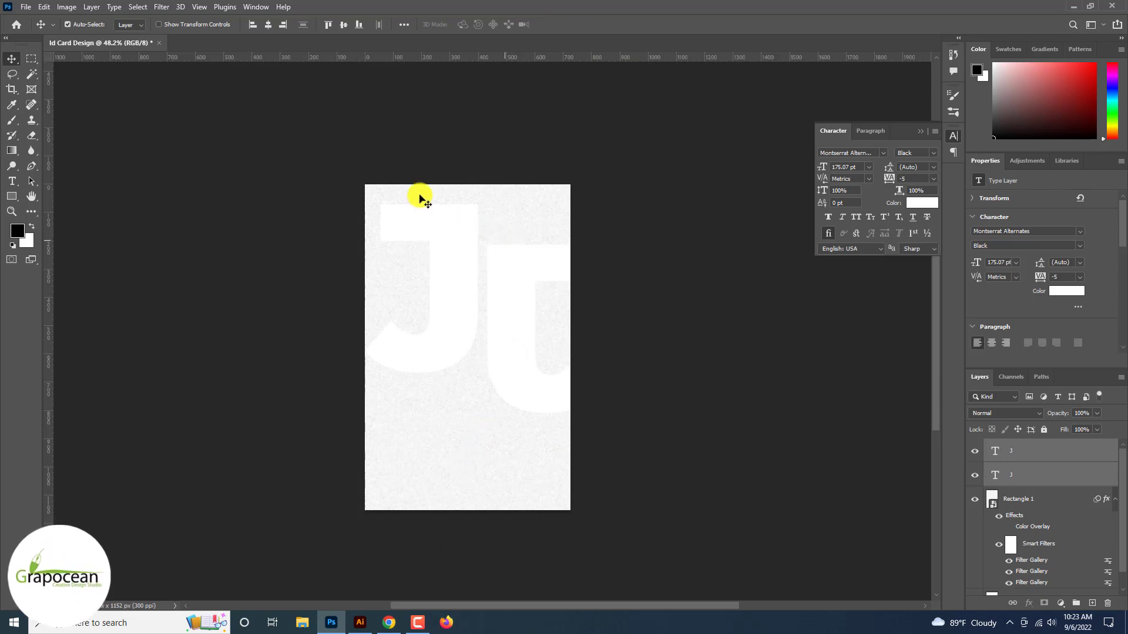
click(26, 6)
Open the samsung-memory unsplash camera photo from Downloads
click(29, 30)
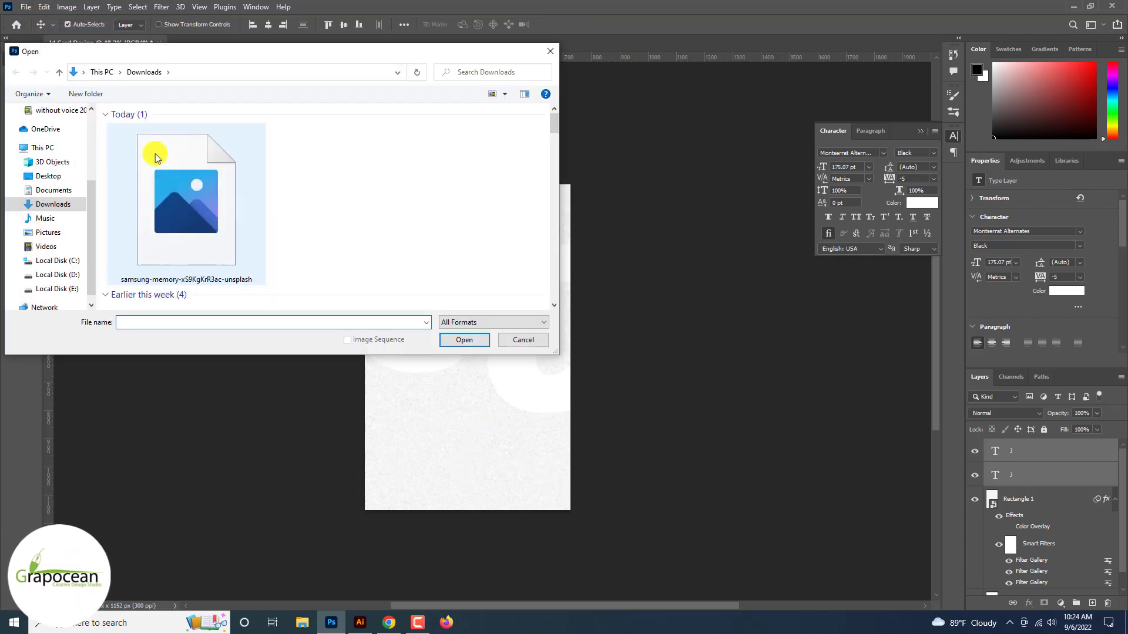
click(201, 205)
click(463, 340)
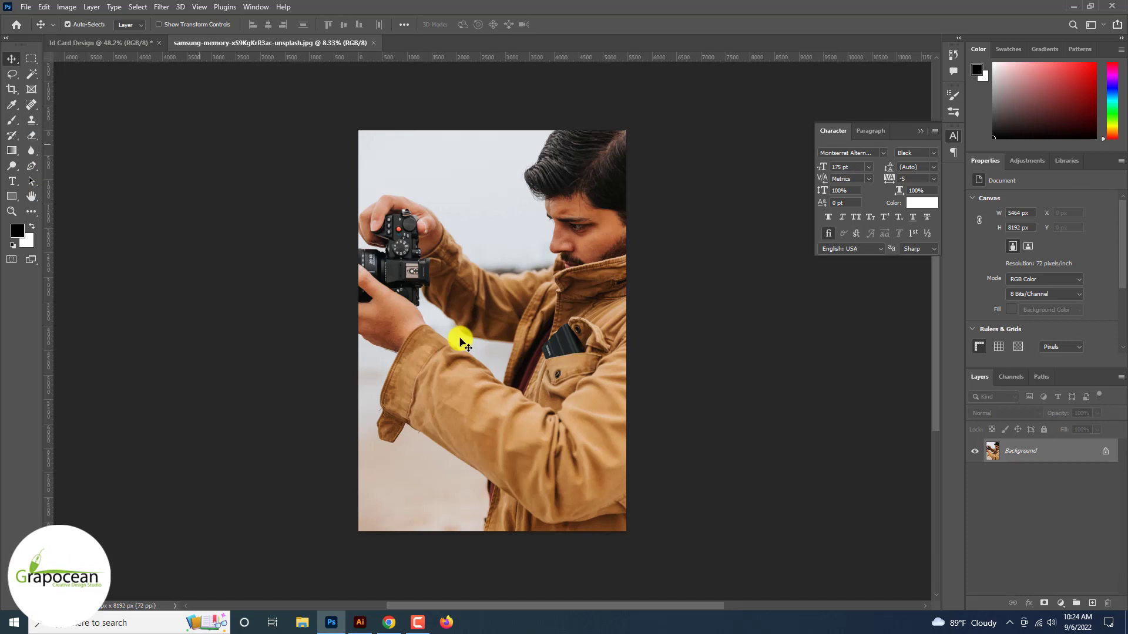
Apply a heavy Gaussian Blur to the camera photo to make a soft backdrop
click(64, 7)
key(Right)
key(Right)
key(Right)
key(Right)
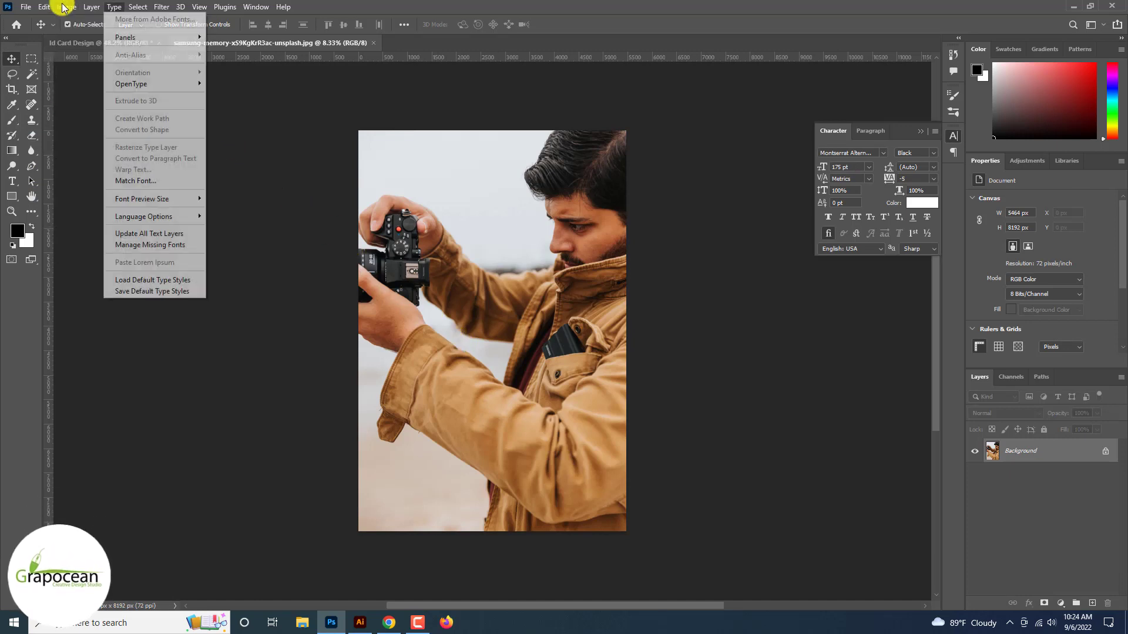
click(351, 201)
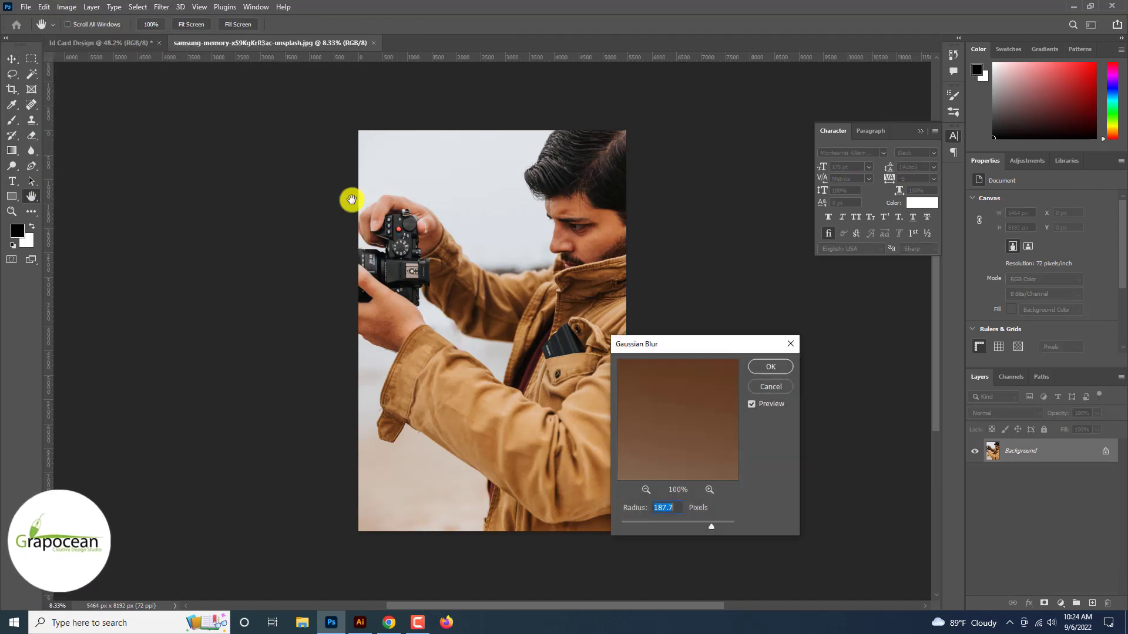
drag(662, 521, 706, 524)
click(771, 367)
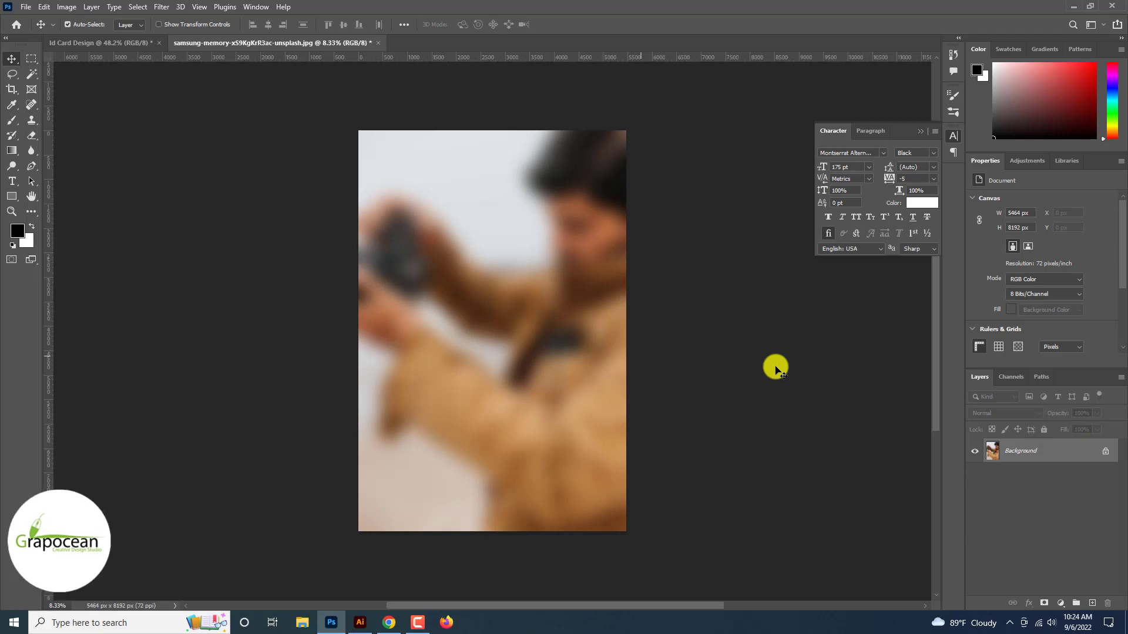
click(161, 6)
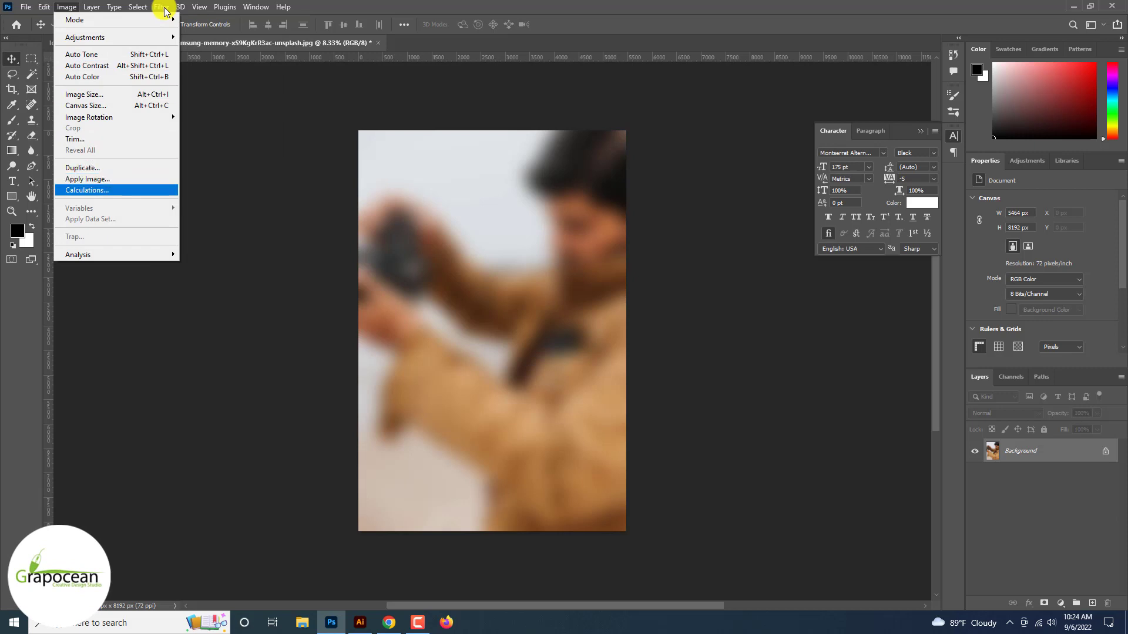
key(Right)
key(Left)
key(Left)
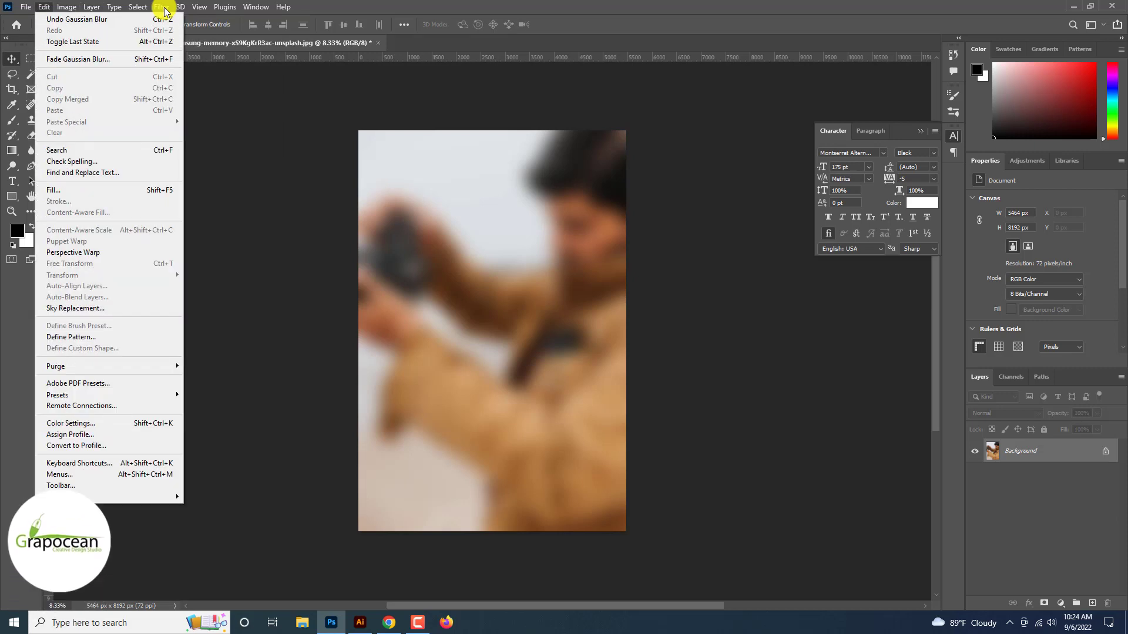
In Liquify, push the blurred photo with a 3700-size Forward Warp brush
key(Right)
key(Right)
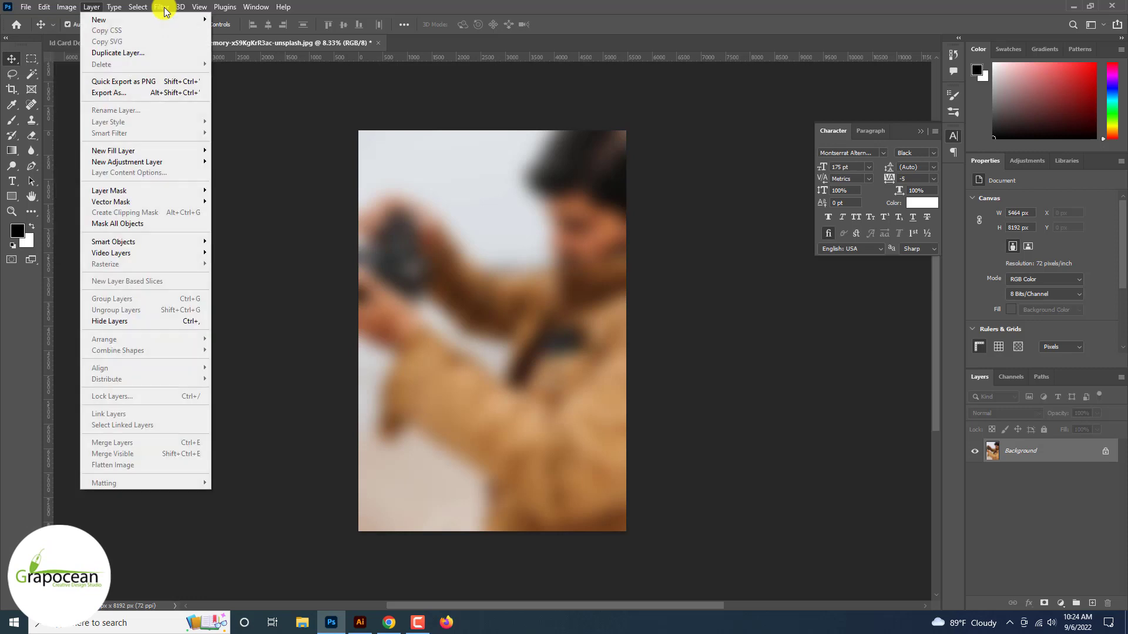
key(Right)
key(Right)
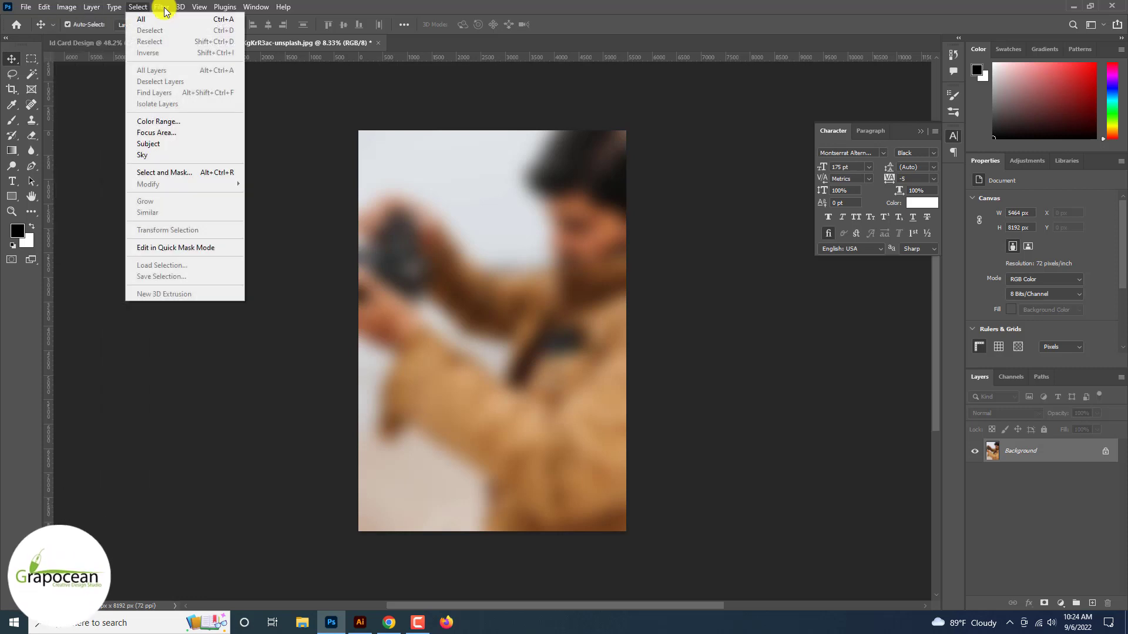
key(Right)
click(196, 117)
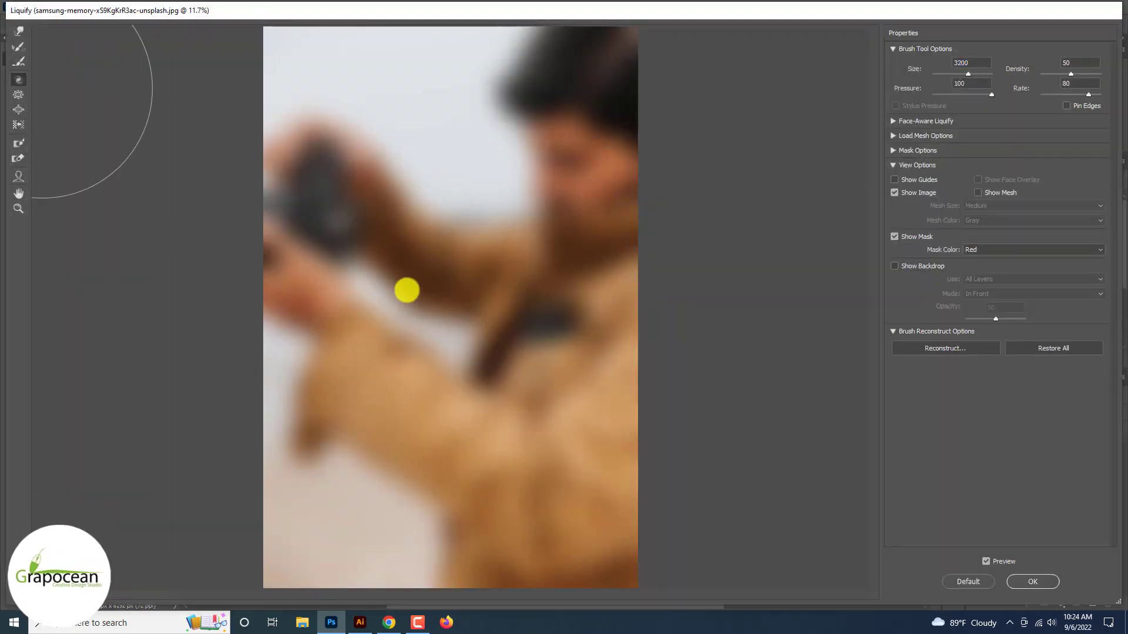
click(18, 31)
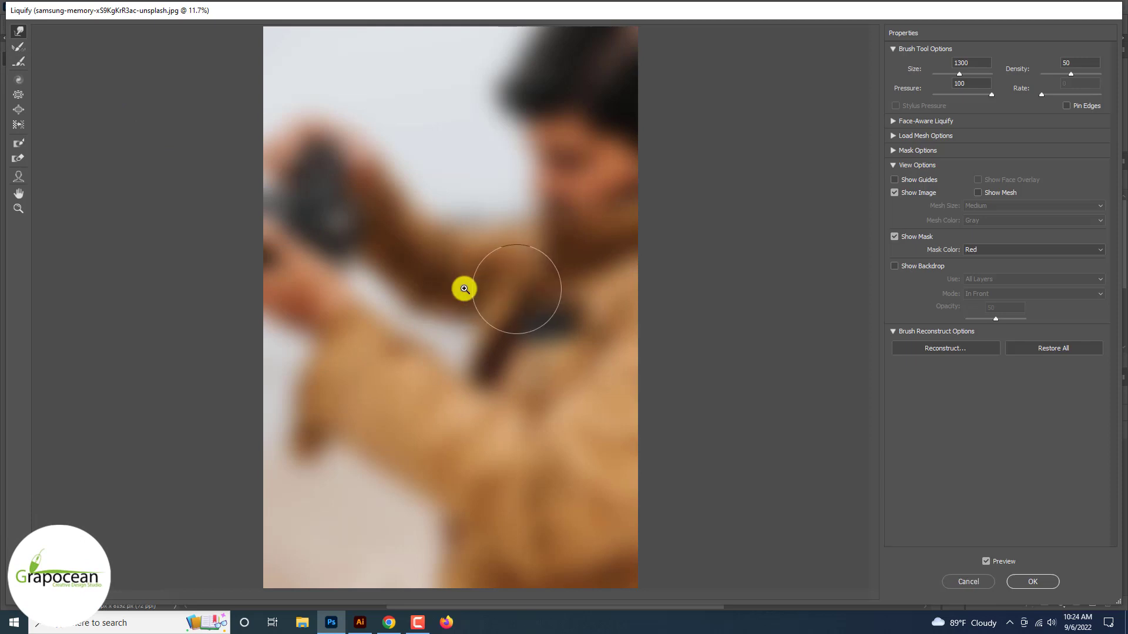
key(bracketright)
key(bracketright)
key(bracketright)
key(bracketright)
key(bracketright)
key(bracketright)
key(bracketright)
key(bracketright)
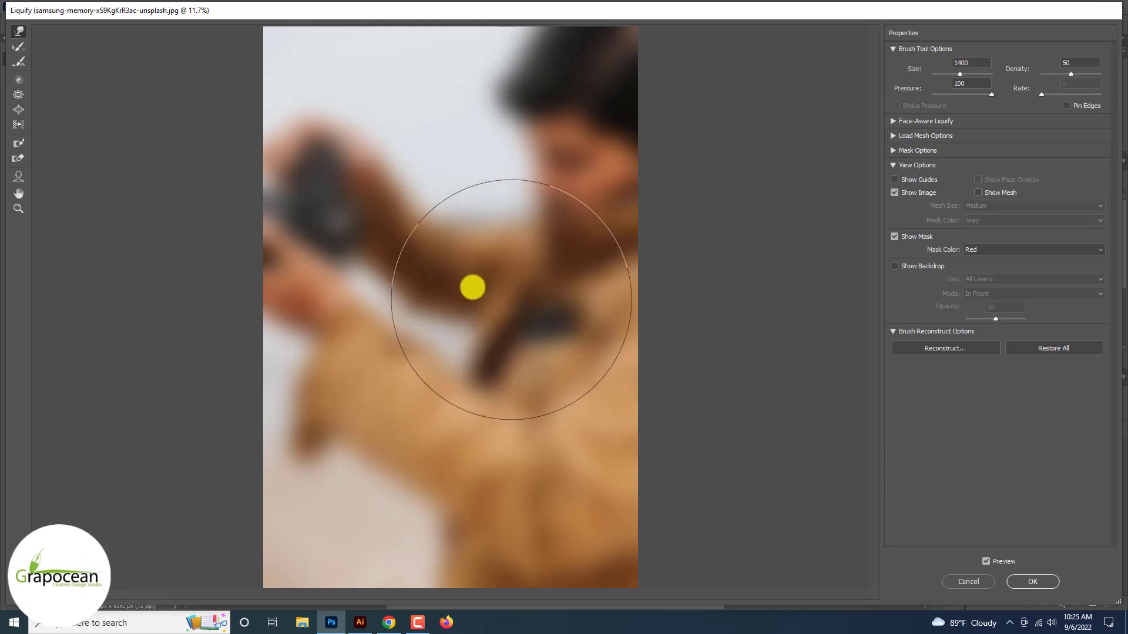
mouse_move(493, 282)
mouse_down()
mouse_move(371, 305)
mouse_move(542, 224)
mouse_move(378, 168)
mouse_move(479, 271)
mouse_move(418, 307)
mouse_move(457, 427)
mouse_move(369, 422)
mouse_move(467, 295)
mouse_move(382, 233)
mouse_move(413, 316)
mouse_move(387, 313)
mouse_move(526, 283)
mouse_move(565, 237)
mouse_move(498, 138)
mouse_move(458, 182)
mouse_move(421, 115)
mouse_move(538, 416)
mouse_move(360, 521)
mouse_up()
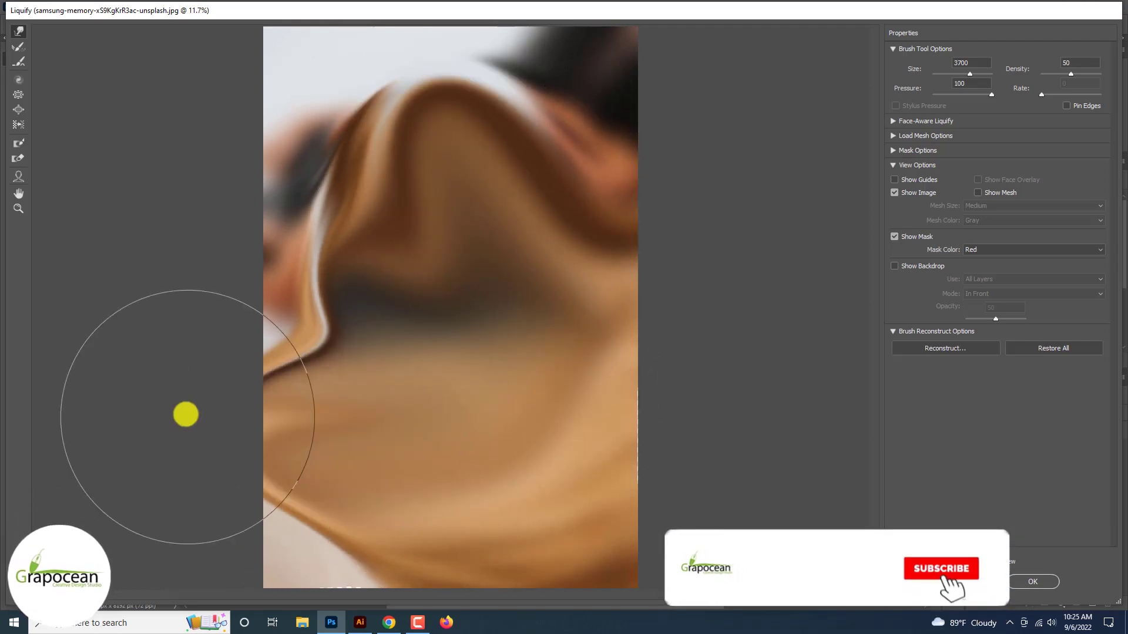
Sweep the image into flowing brown wave folds and commit the Liquify warp
alt+click(186, 415)
key(ctrl+plus)
key(ctrl+plus)
key(ctrl+plus)
key(ctrl+plus)
key(ctrl+plus)
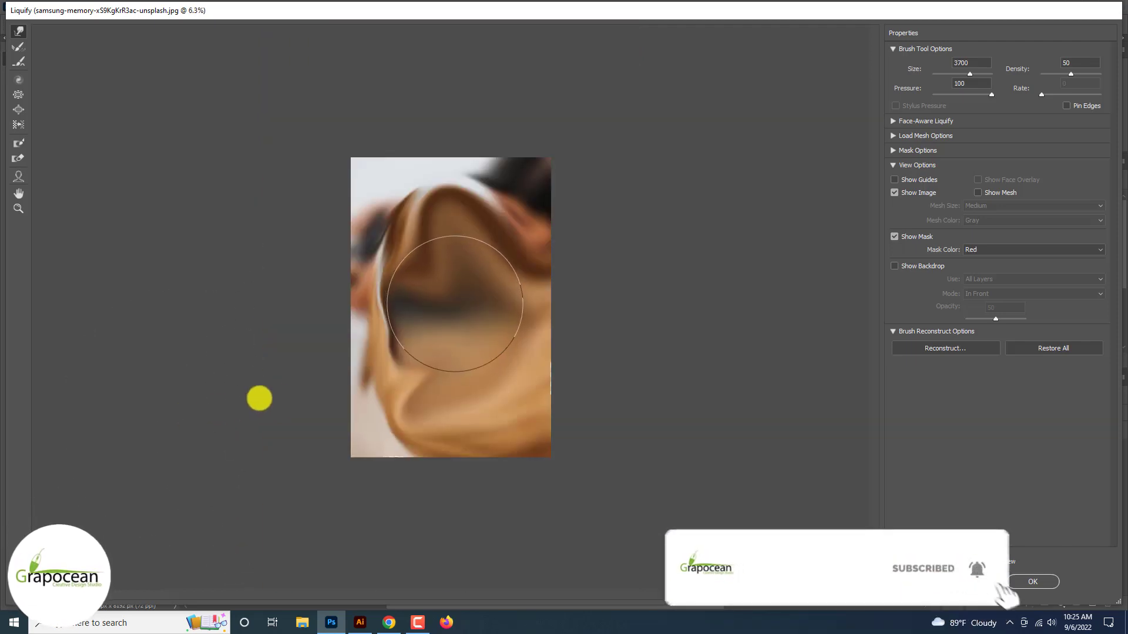
mouse_move(433, 397)
mouse_down()
mouse_move(544, 305)
mouse_move(500, 271)
mouse_move(400, 232)
mouse_move(433, 272)
mouse_move(427, 208)
mouse_move(375, 170)
mouse_up()
mouse_move(506, 193)
mouse_down()
mouse_move(433, 164)
mouse_move(572, 239)
mouse_move(570, 158)
mouse_move(439, 239)
mouse_move(387, 166)
mouse_move(431, 182)
mouse_move(400, 270)
mouse_move(368, 266)
mouse_move(476, 274)
mouse_move(431, 333)
mouse_move(353, 358)
mouse_move(463, 378)
mouse_move(338, 415)
mouse_move(537, 345)
mouse_move(541, 441)
mouse_move(277, 483)
mouse_up()
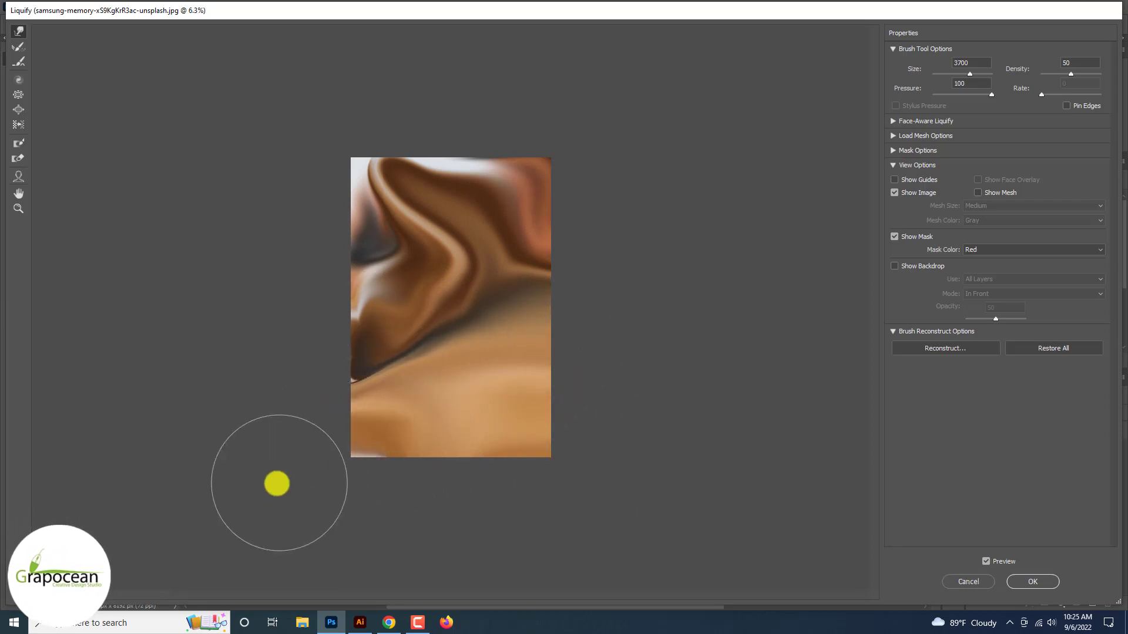
mouse_move(472, 171)
mouse_down()
mouse_move(437, 188)
mouse_move(315, 139)
mouse_move(392, 188)
mouse_move(368, 175)
mouse_move(341, 183)
mouse_move(366, 186)
mouse_move(409, 219)
mouse_up()
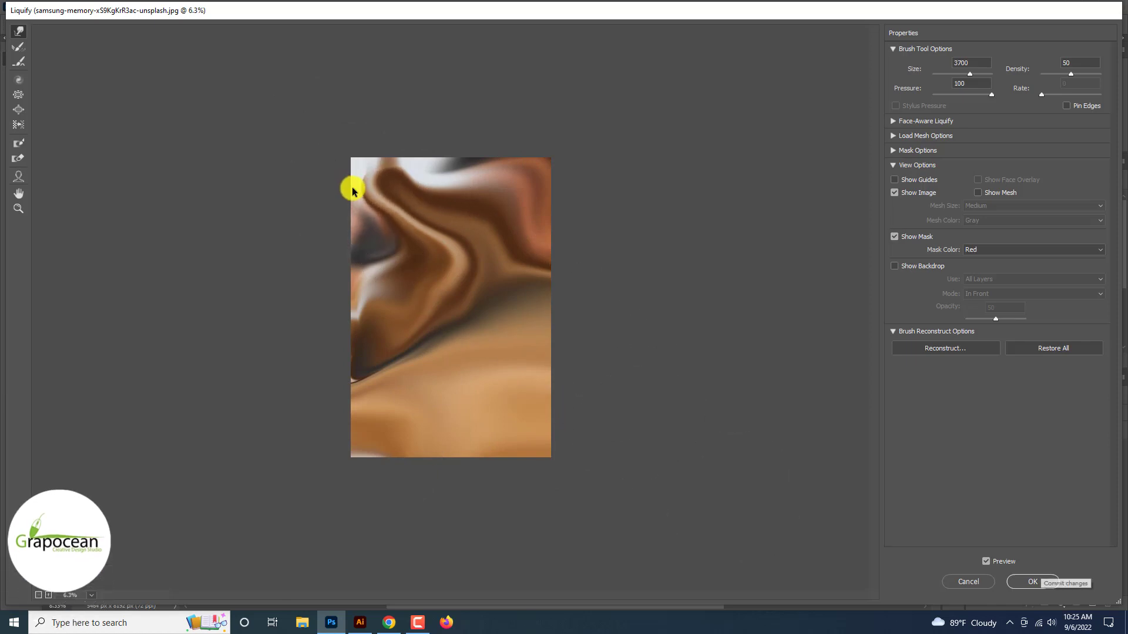
click(1034, 580)
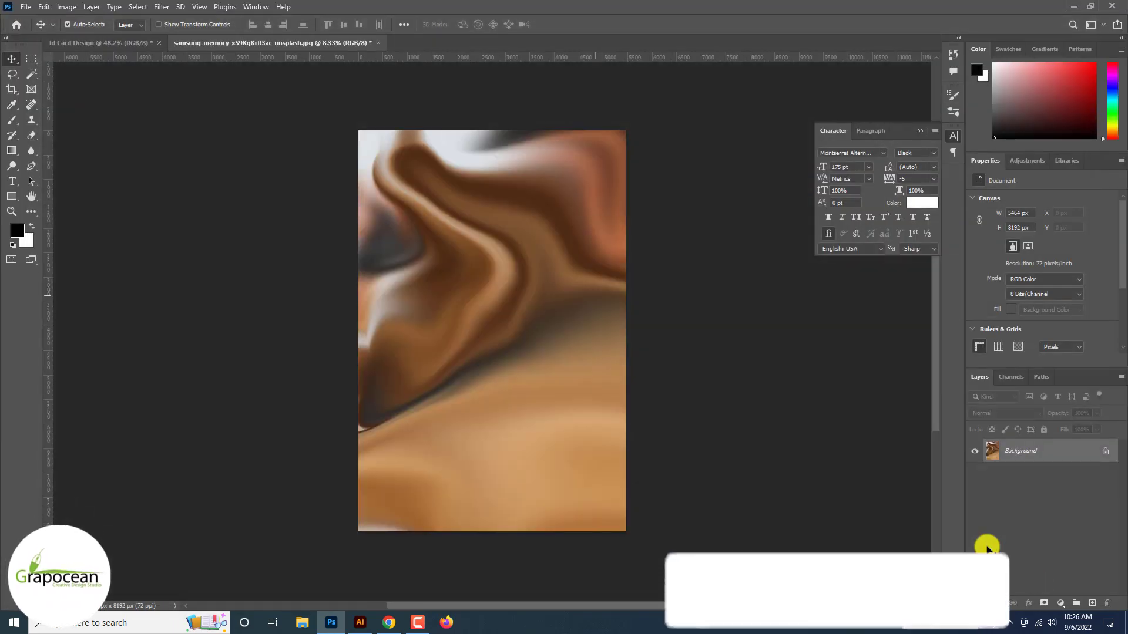
click(162, 6)
Choose the Glass distortion filter in the Filter Gallery for the wavy photo
click(205, 71)
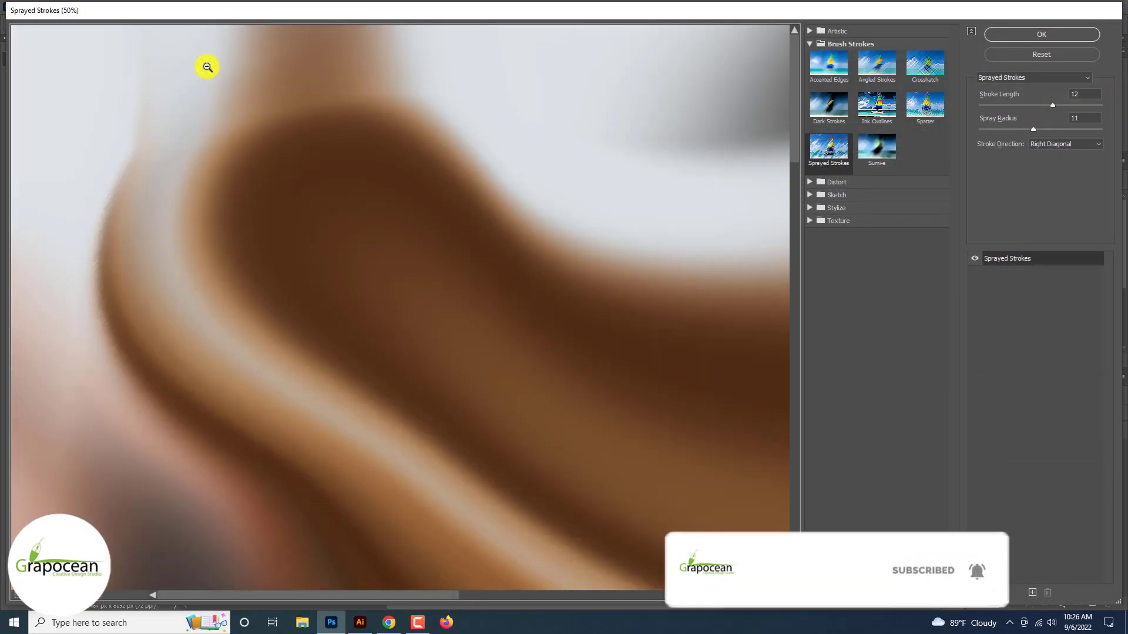
alt+click(208, 67)
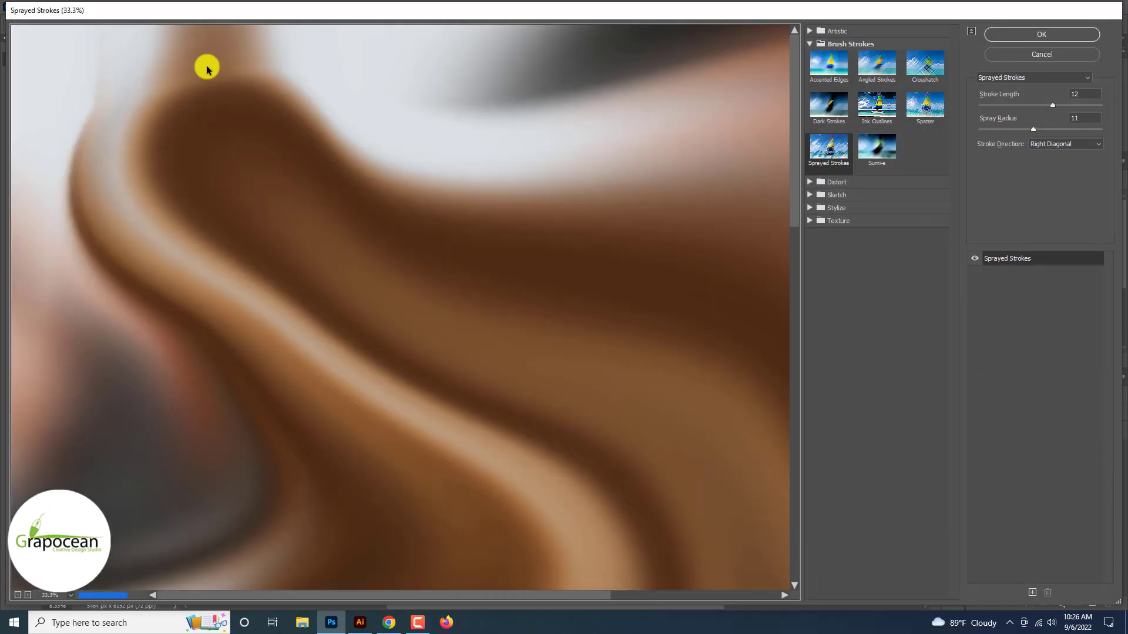
click(810, 195)
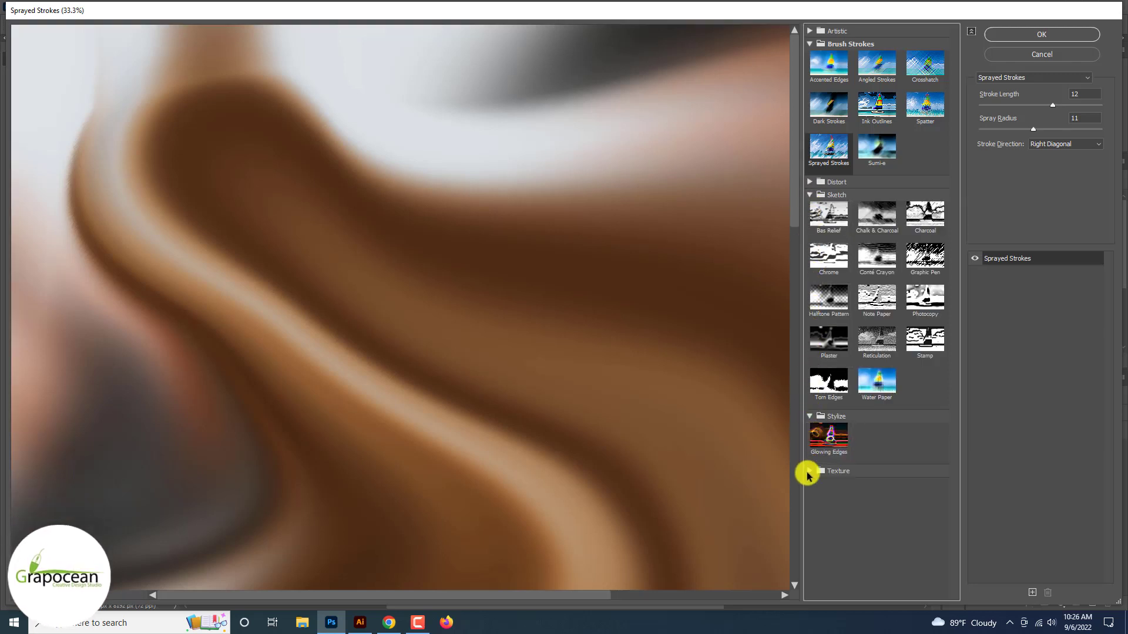
click(809, 472)
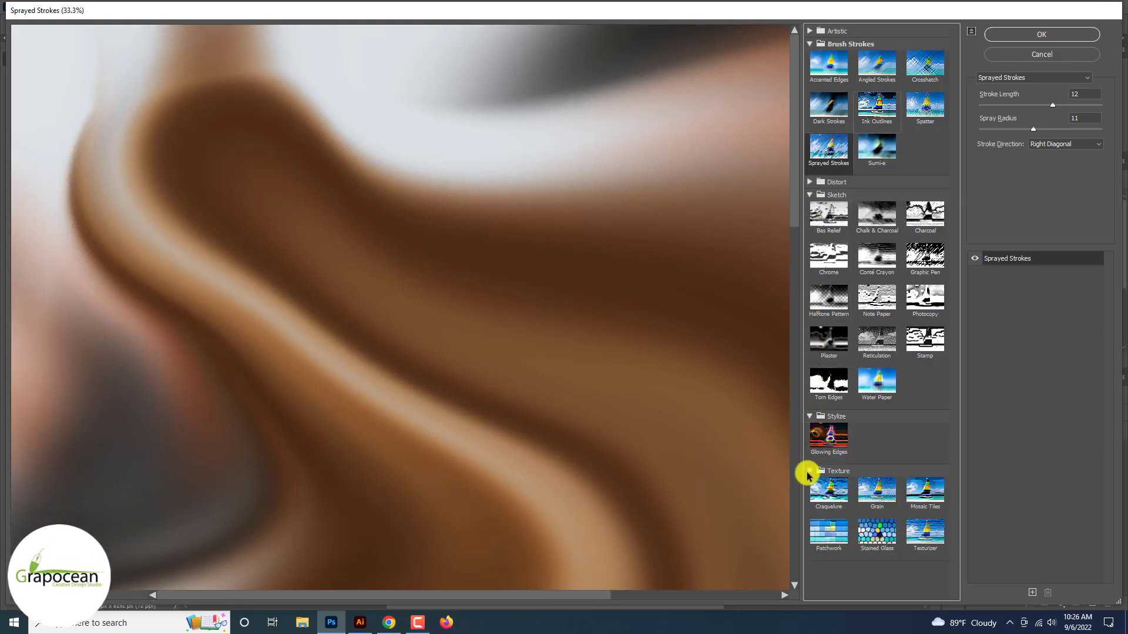
click(809, 183)
click(895, 207)
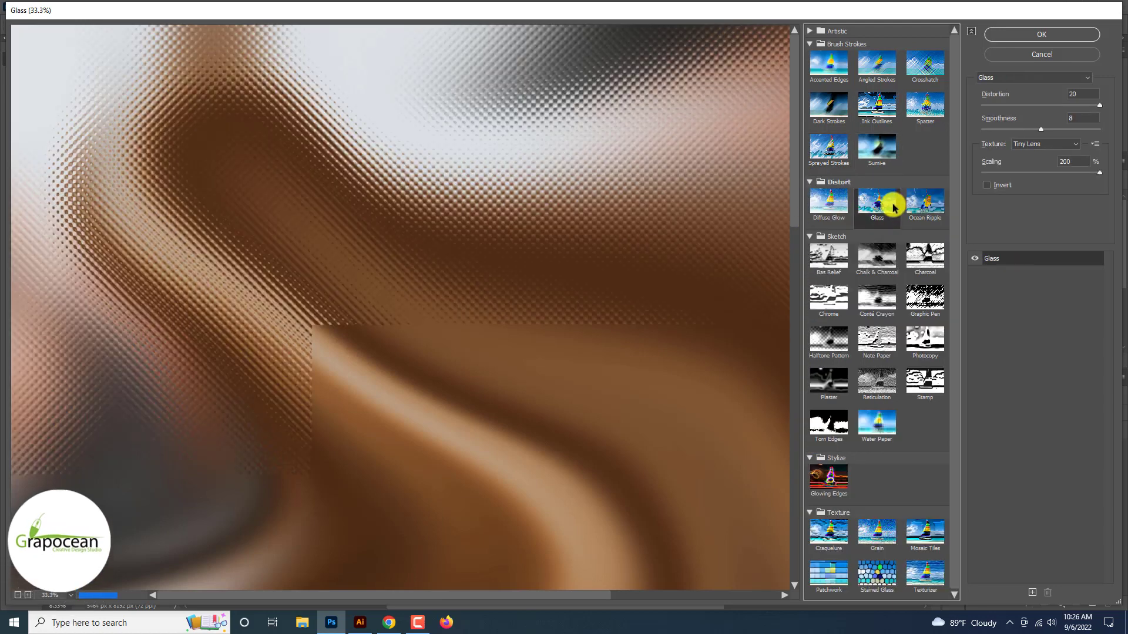
click(1042, 79)
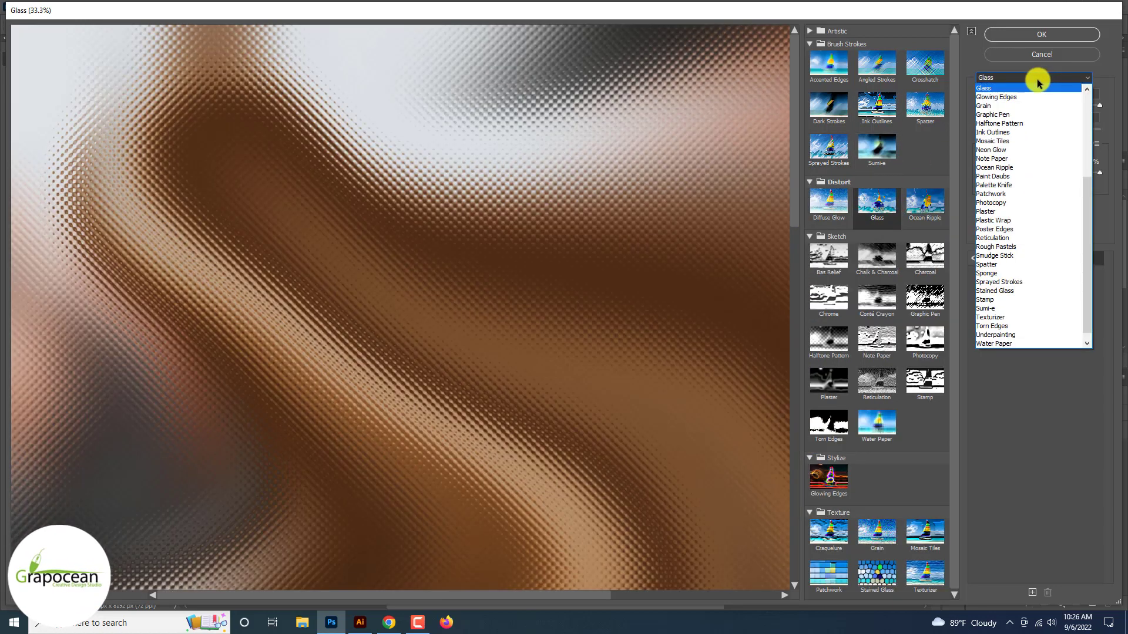
click(1039, 82)
Set the glass texture to Frosted at 200% scaling with smoothness 5 and apply it
click(1060, 145)
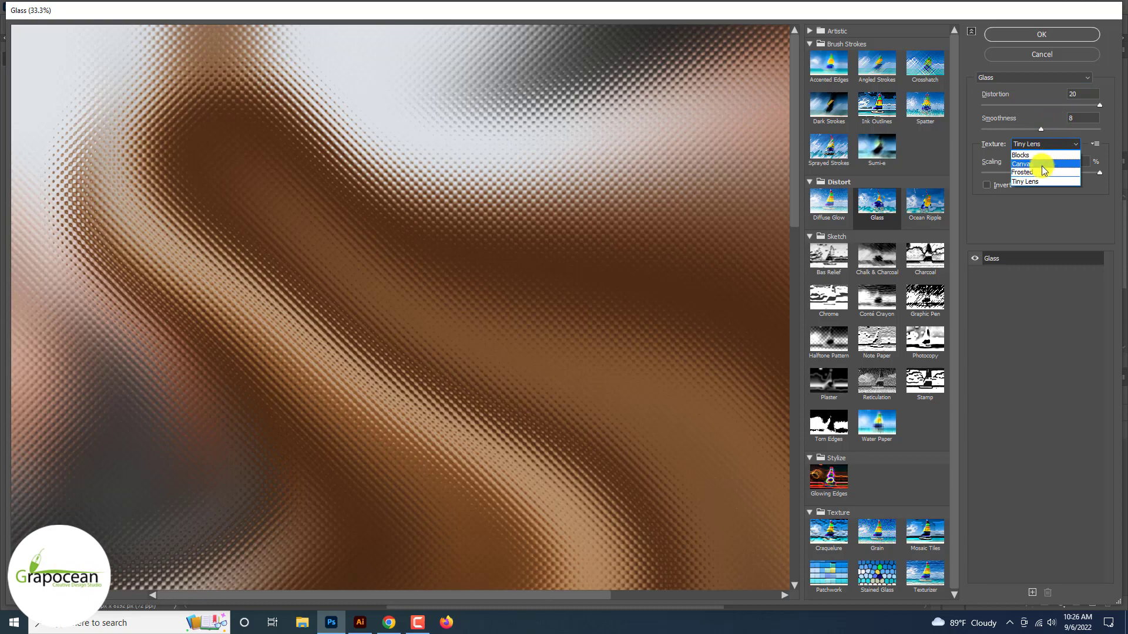
click(1043, 166)
click(1046, 145)
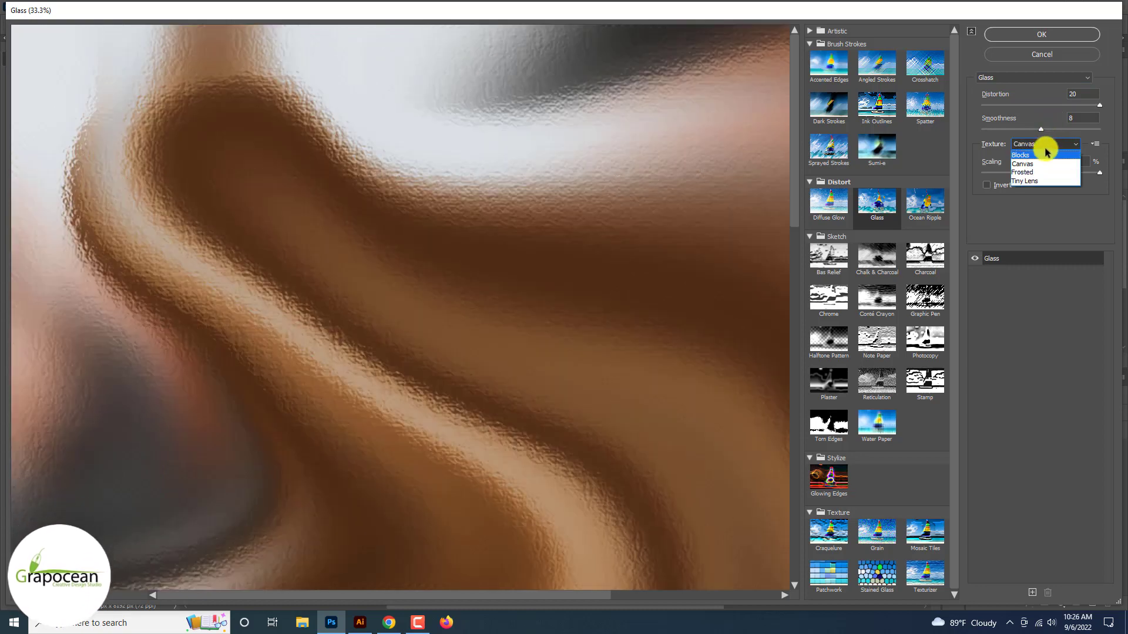
click(1041, 154)
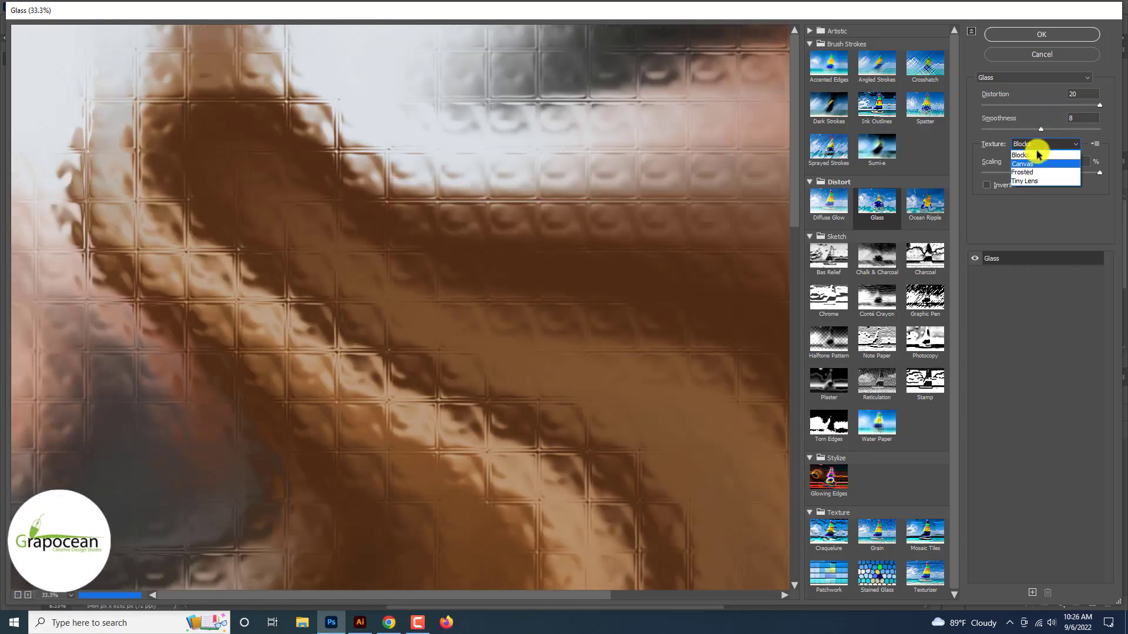
click(1036, 164)
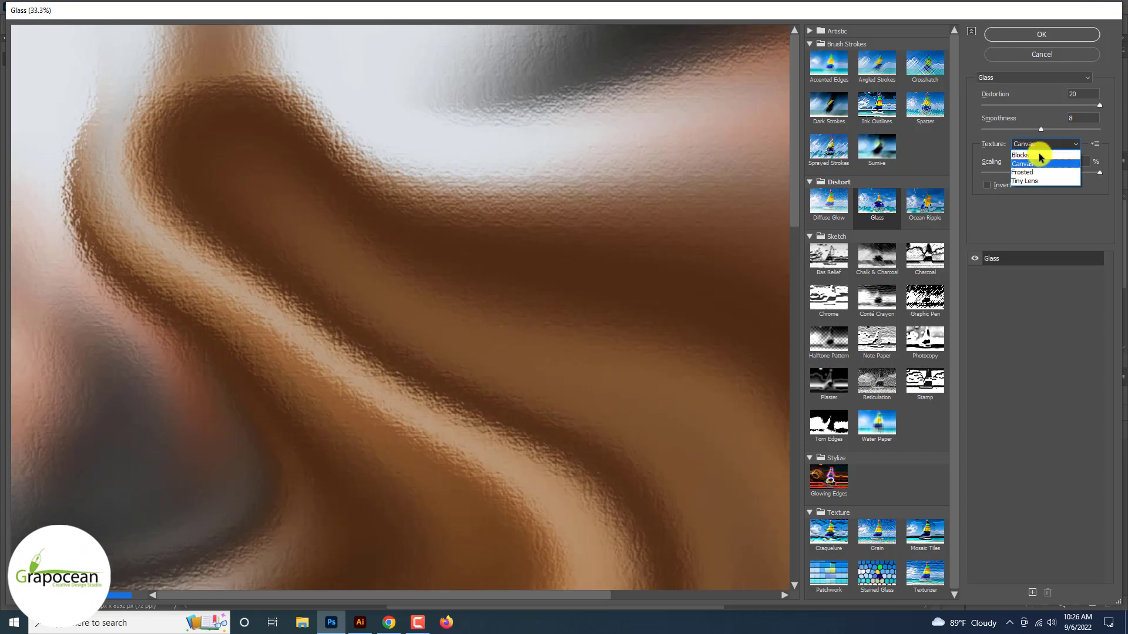
click(1038, 172)
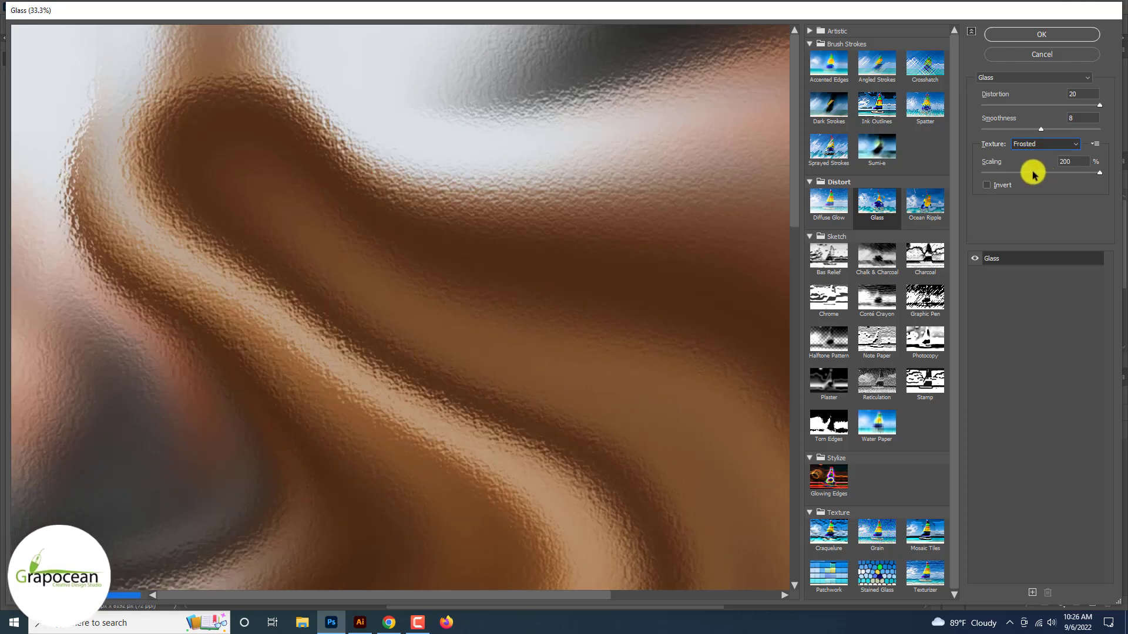
key(Tab)
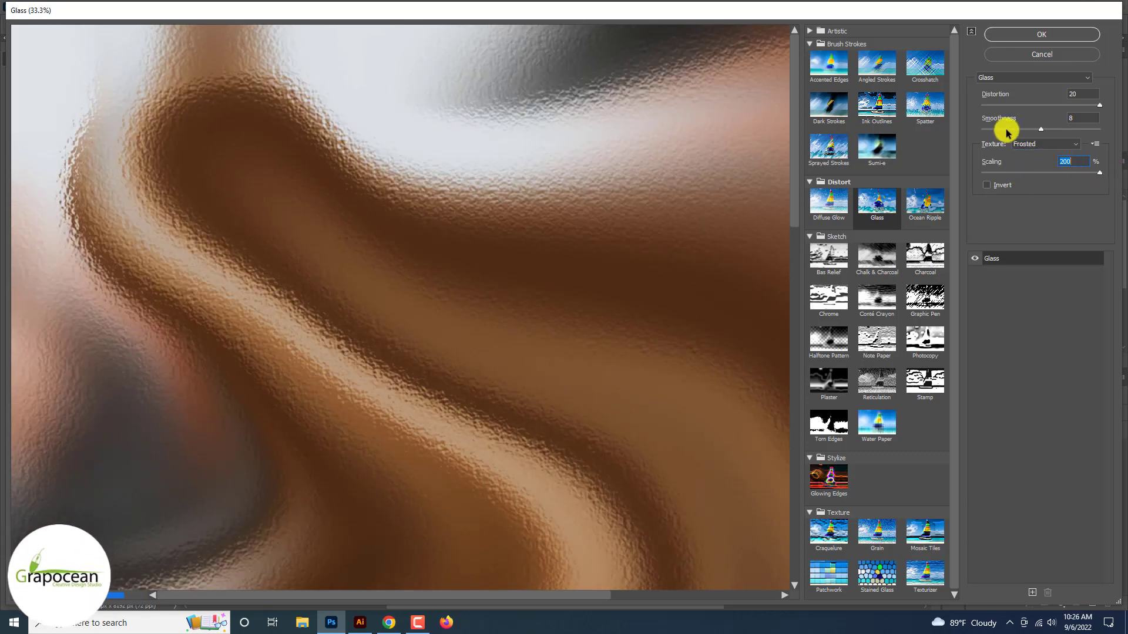
click(1013, 129)
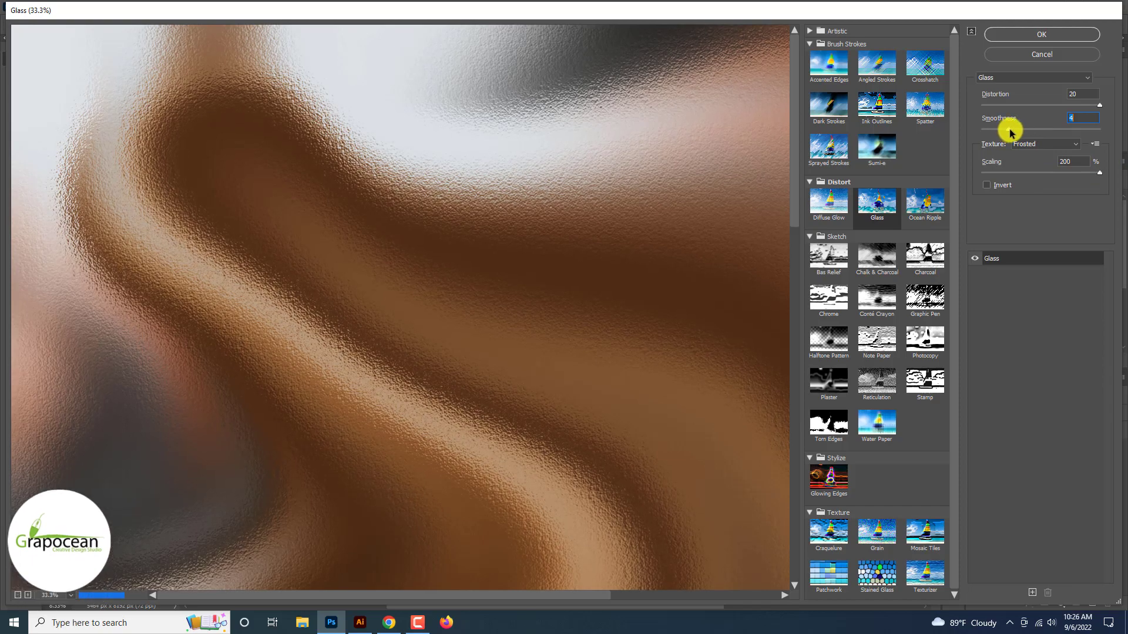
click(1051, 34)
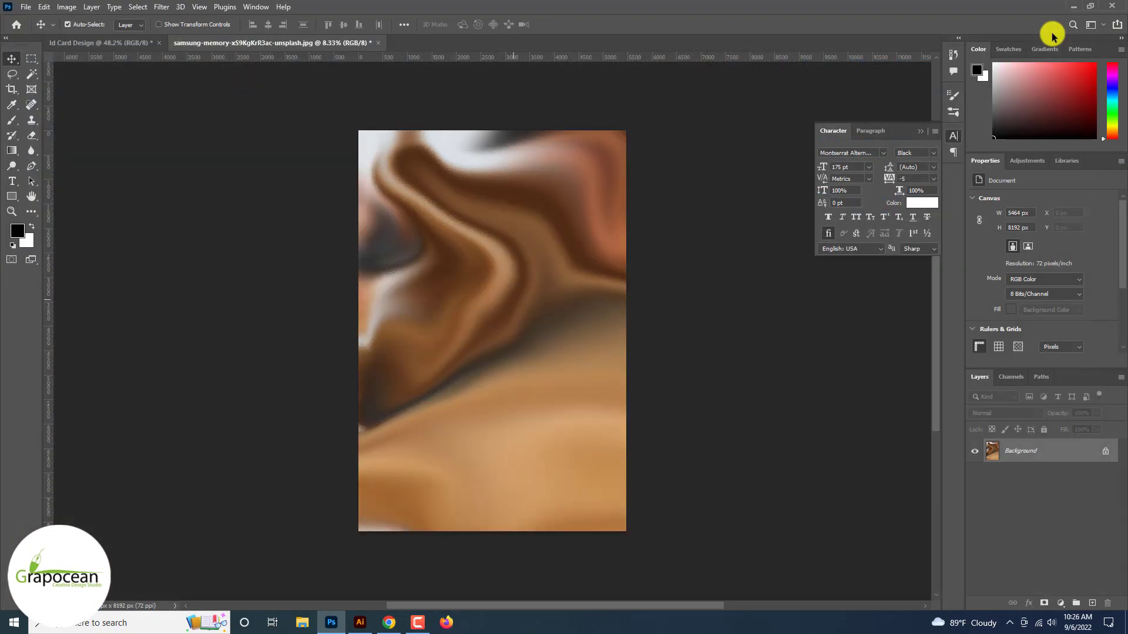
Unlock the brown photo's Background as a normal layer and drag it into Id Card Design
key(ctrl+plus)
key(ctrl+plus)
key(ctrl+plus)
key(ctrl+plus)
key(ctrl+minus)
key(ctrl+minus)
key(ctrl+minus)
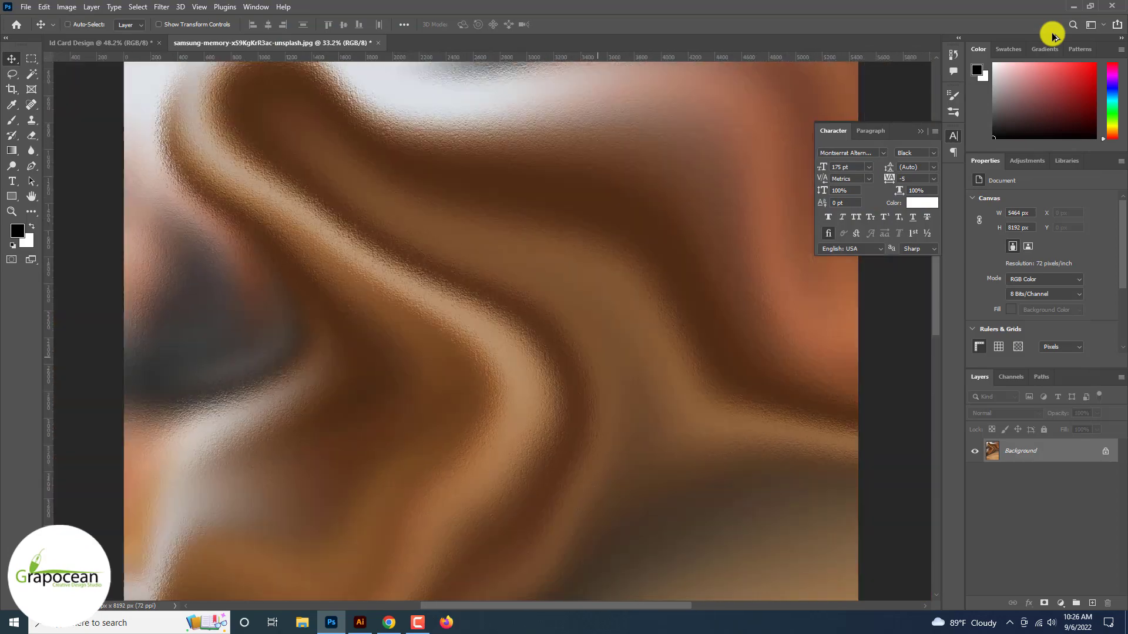
key(ctrl+plus)
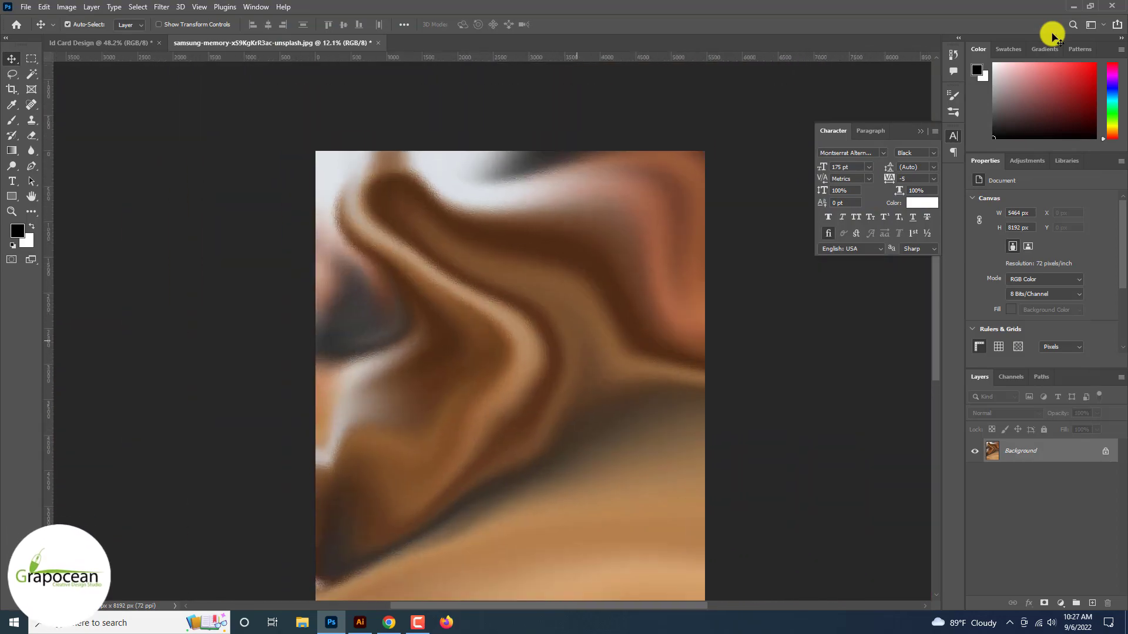
key(ctrl+minus)
key(ctrl+plus)
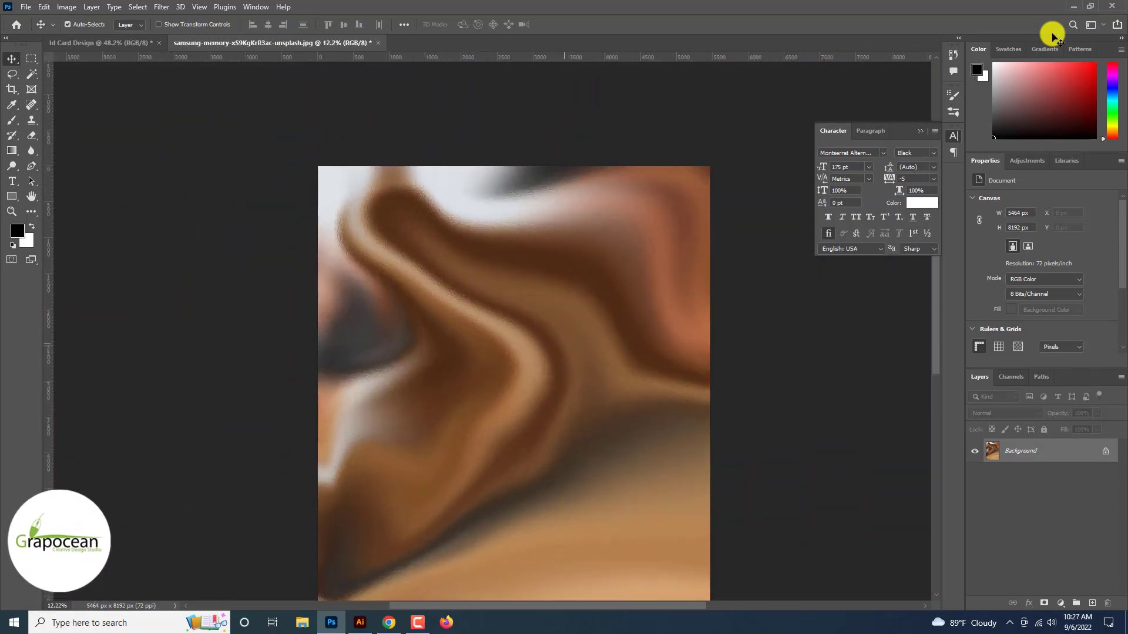
key(ctrl+minus)
key(ctrl+minus)
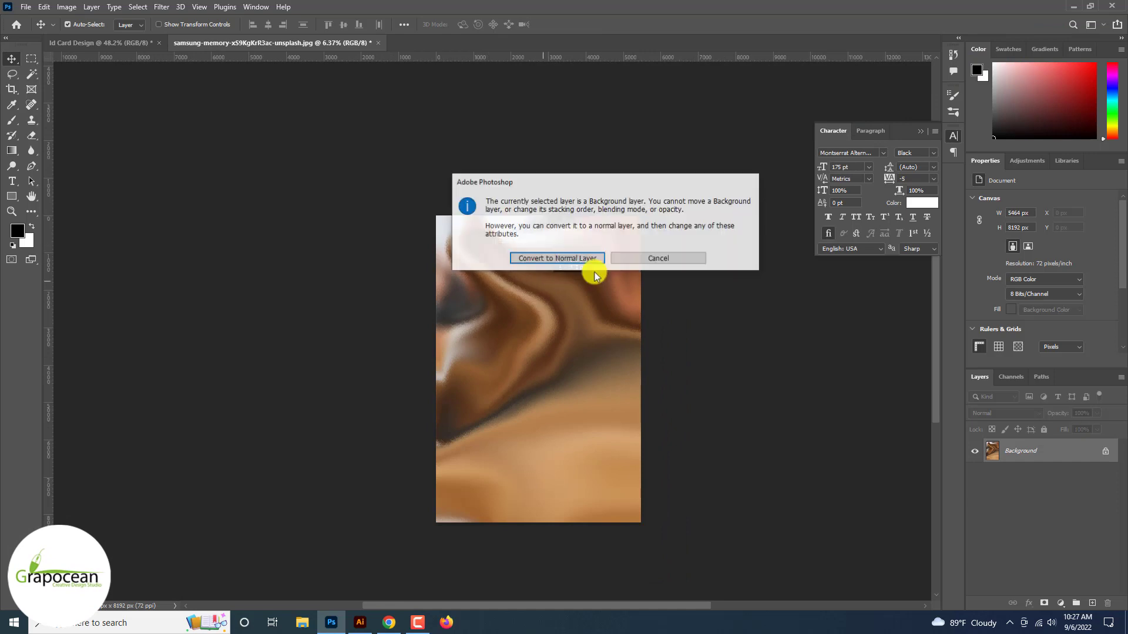
click(581, 259)
drag(454, 241, 437, 295)
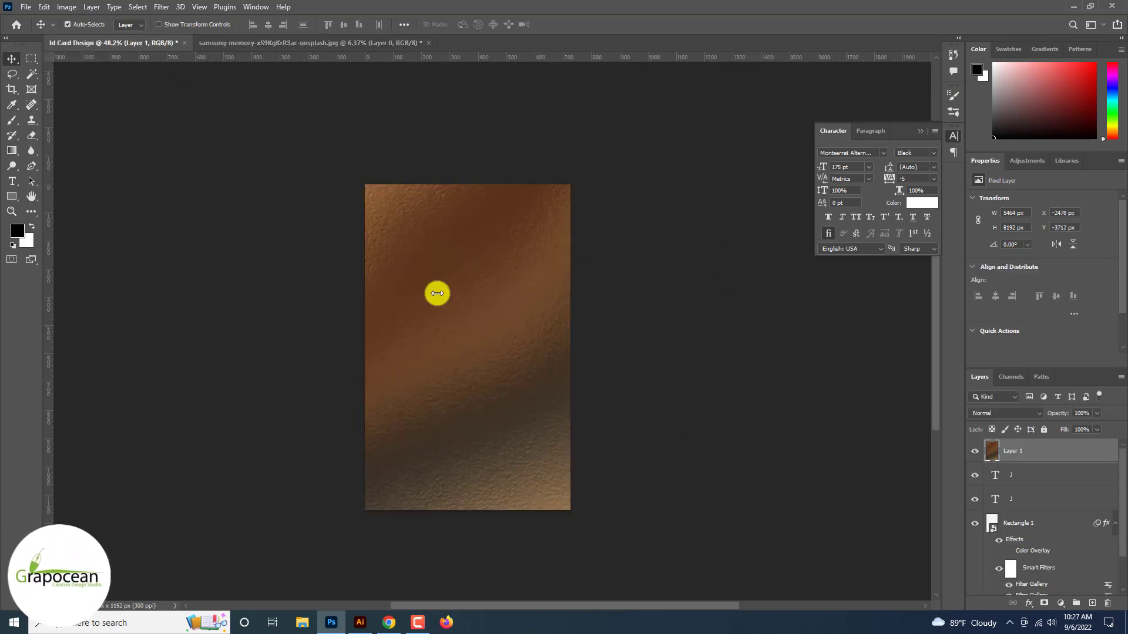
Scale the pasted photo layer down to card size and commit the transform
key(ctrl+t)
scroll(437, 295, down, 8)
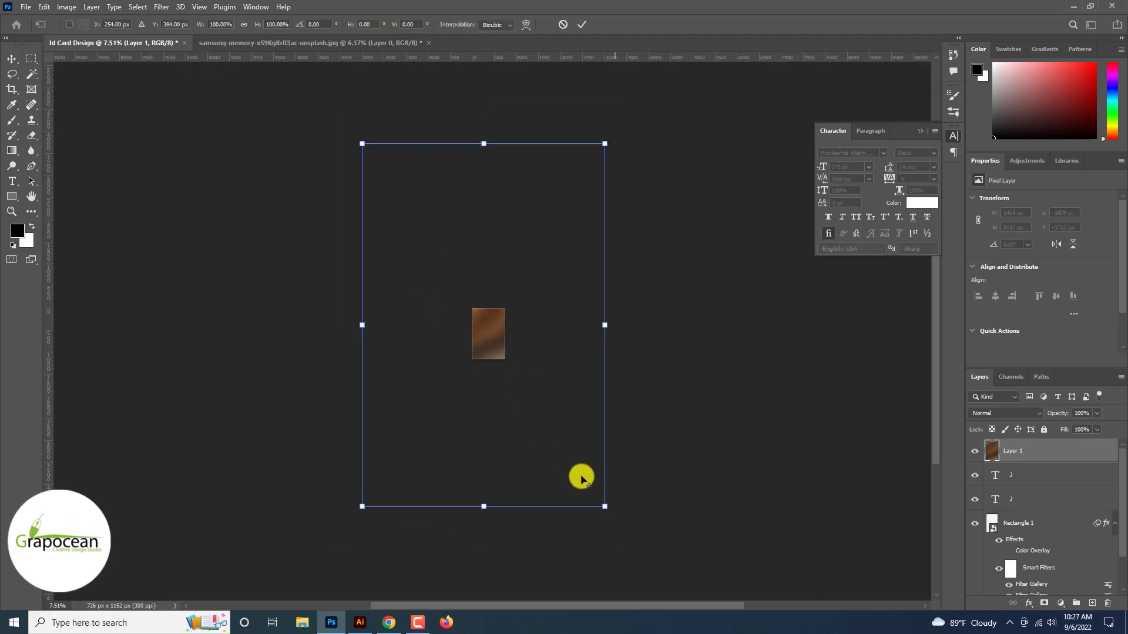
drag(604, 505, 515, 357)
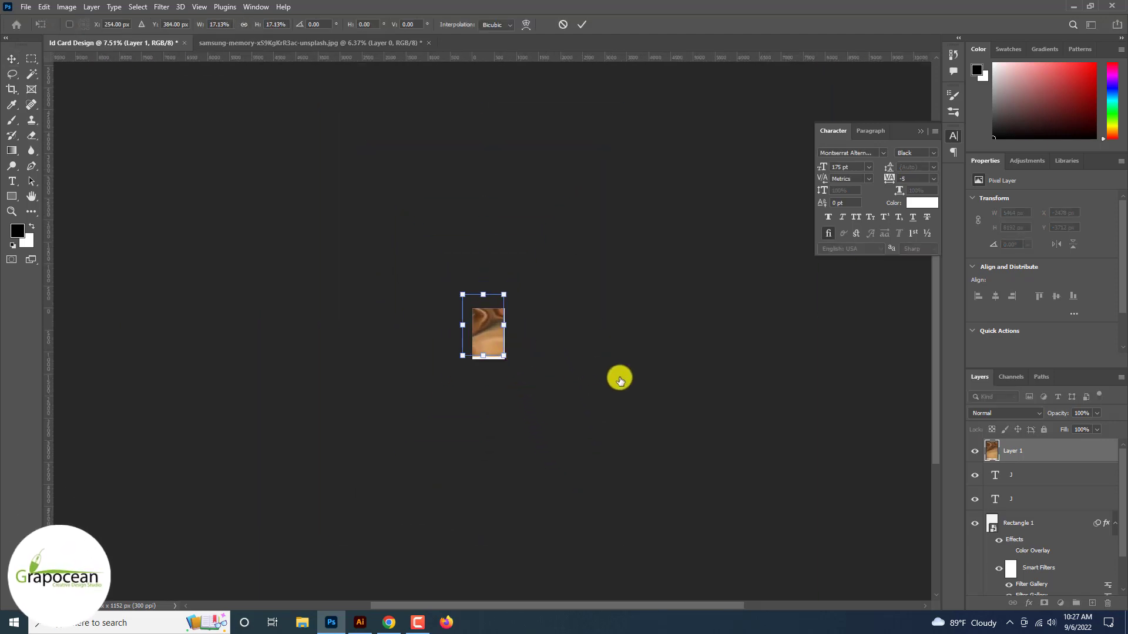
key(Return)
ctrl+click(995, 474)
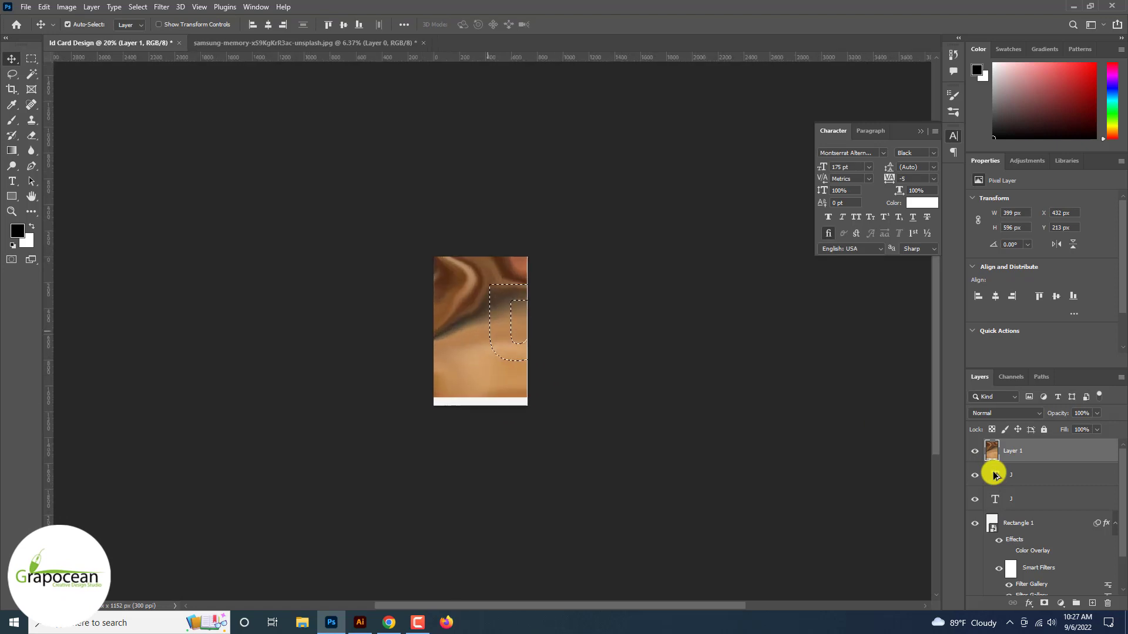
Mask the photo to the J letter selection, then delete that layer mask again
key(ctrl+plus)
ctrl+click(996, 501)
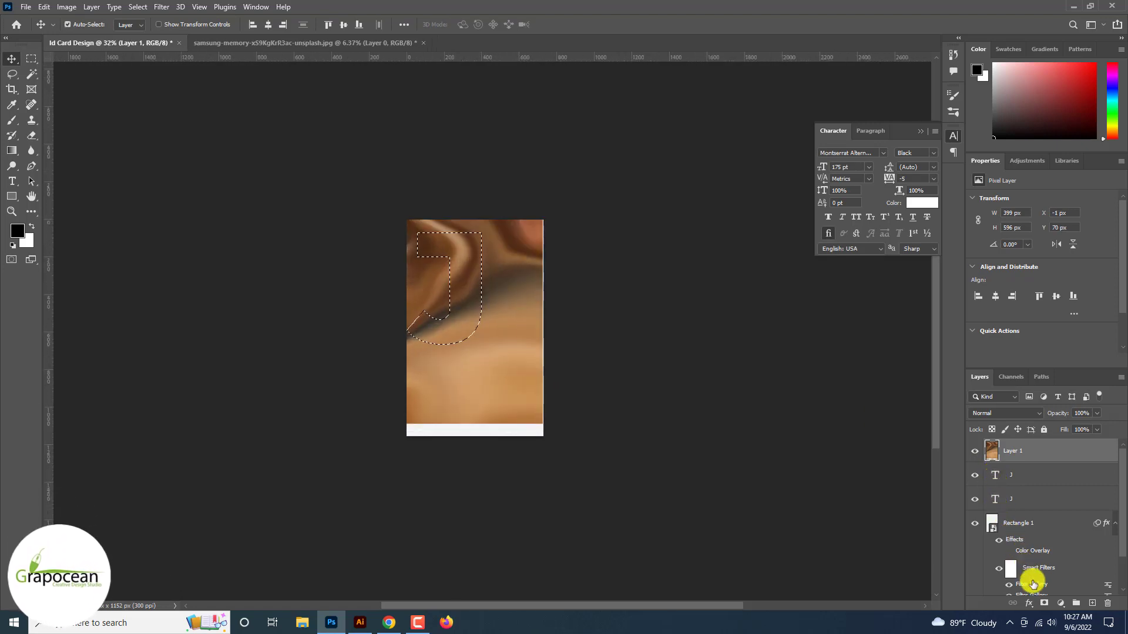
click(1045, 603)
key(ctrl+plus)
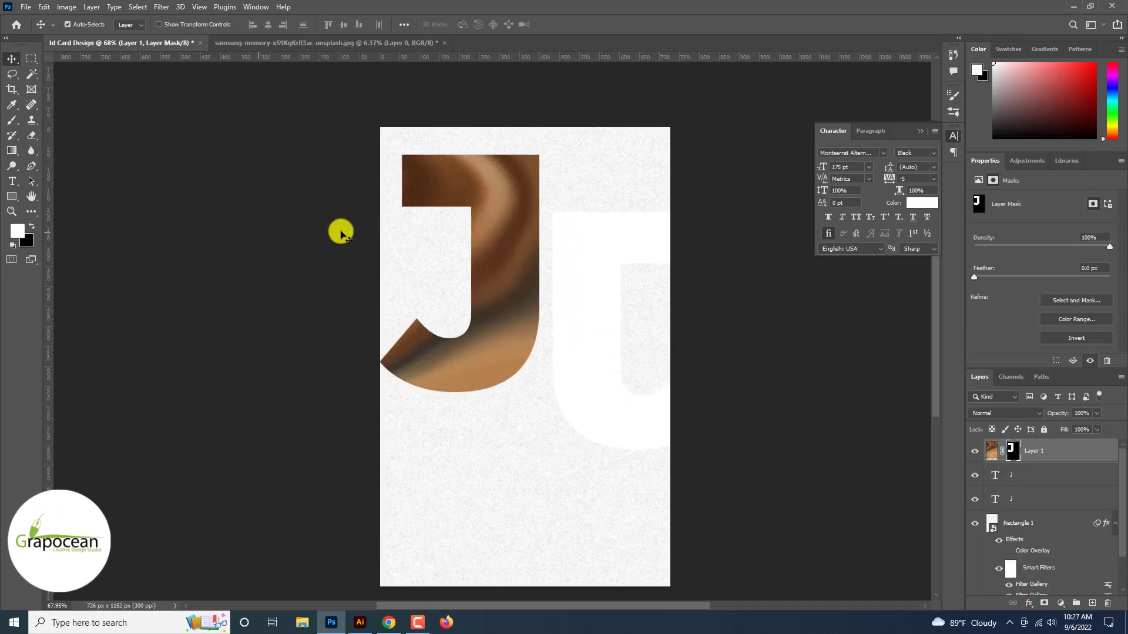
click(1045, 454)
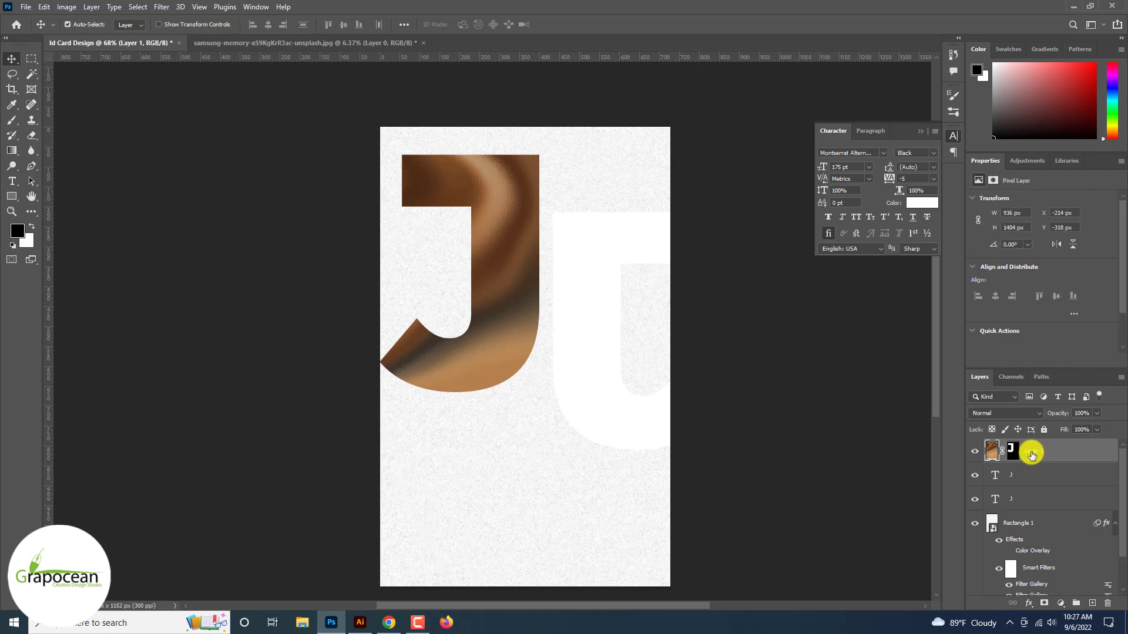
right_click(1011, 451)
click(1044, 477)
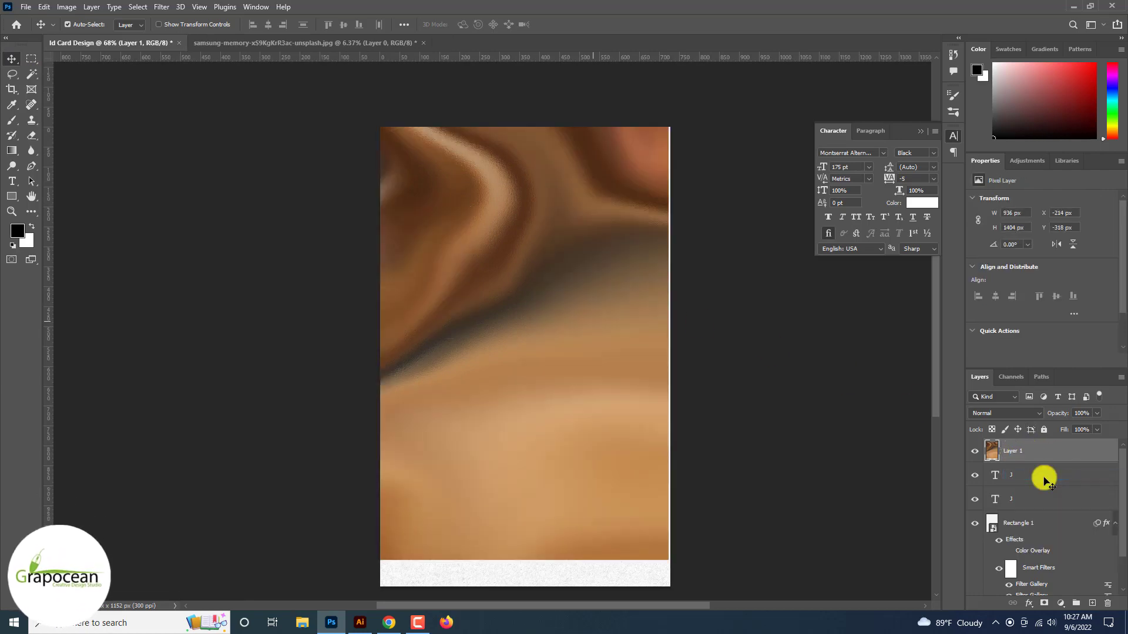
Enlarge Layer 1 to about 202% and shift it down over the card
key(ctrl+t)
drag(478, 239, 505, 351)
scroll(607, 337, down, 3)
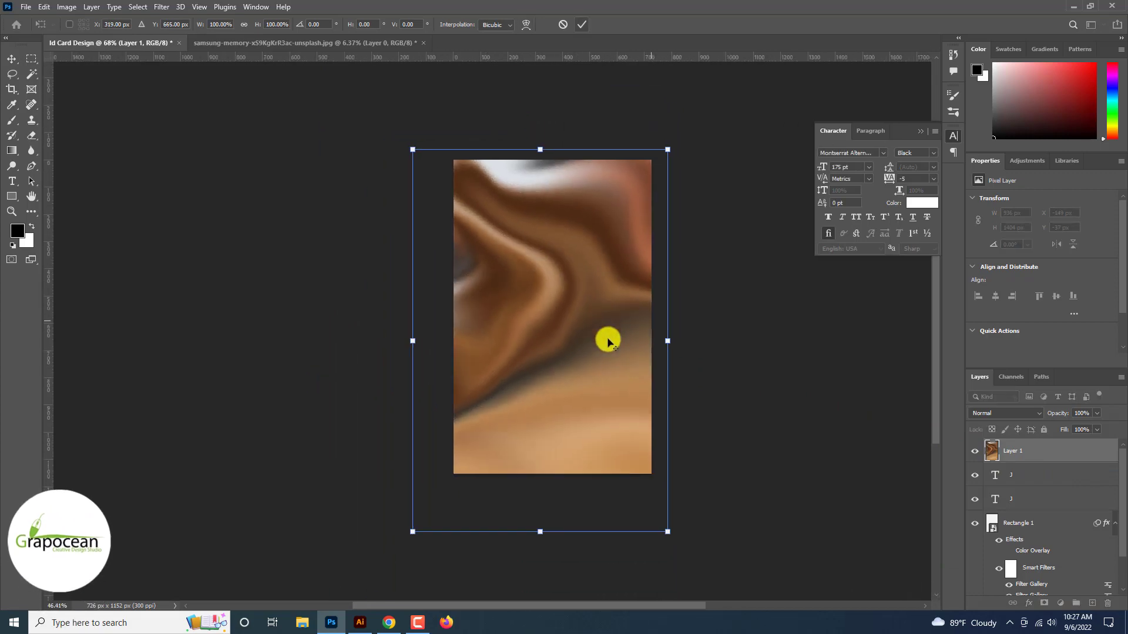
drag(662, 331, 781, 331)
drag(554, 330, 584, 428)
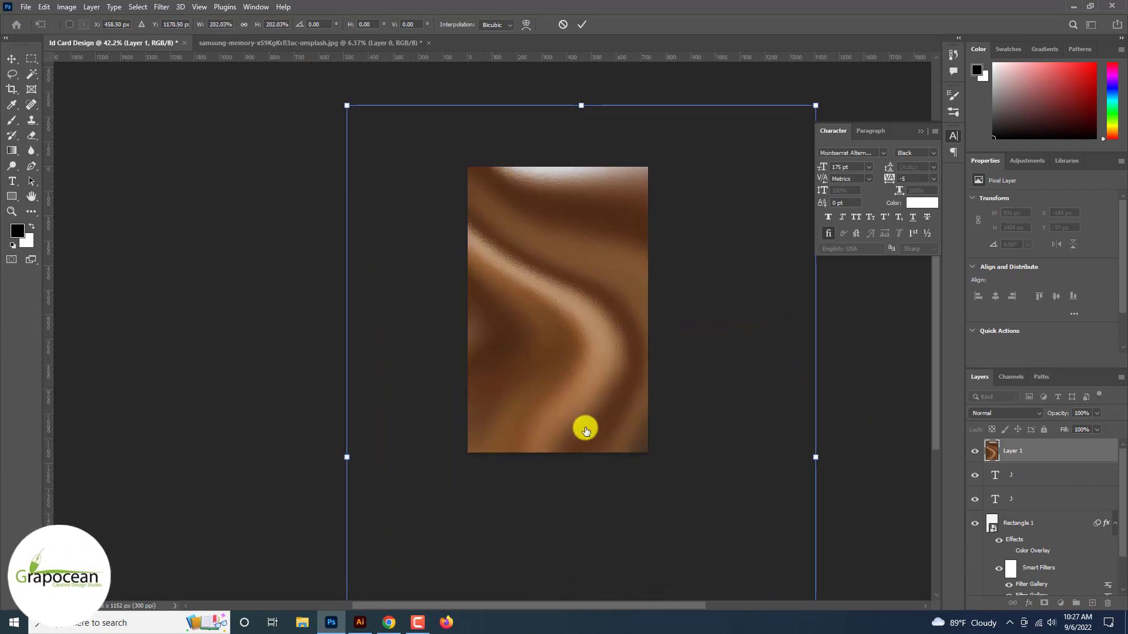
Move the photo layer above the J text and clip it into that letter
right_click(1058, 455)
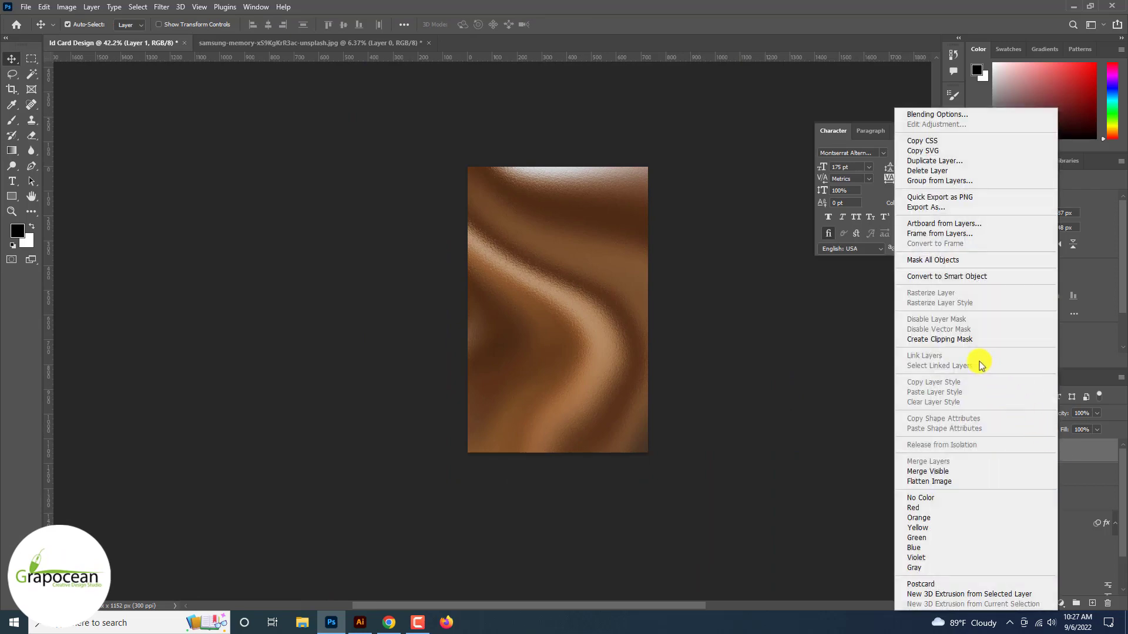
click(961, 341)
key(ctrl+z)
drag(1048, 452, 1058, 479)
right_click(1058, 478)
click(967, 339)
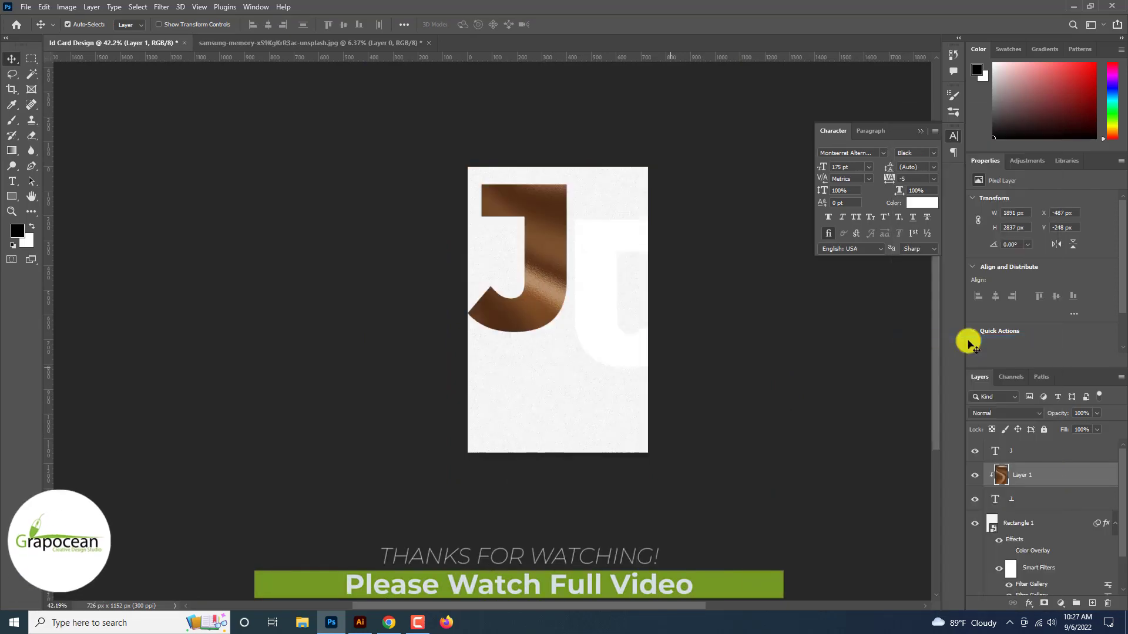
Add an Outer Bevel to the J text layer with Soft Light highlights and 76% shadow opacity
scroll(968, 345, up, 1)
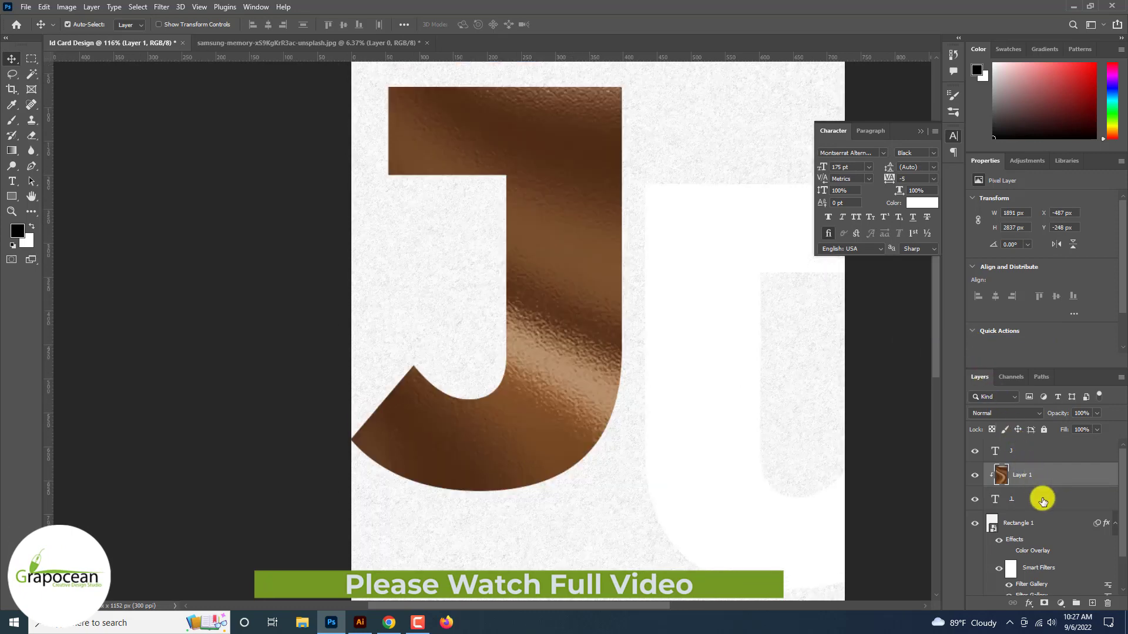
click(1045, 499)
right_click(1057, 497)
click(934, 75)
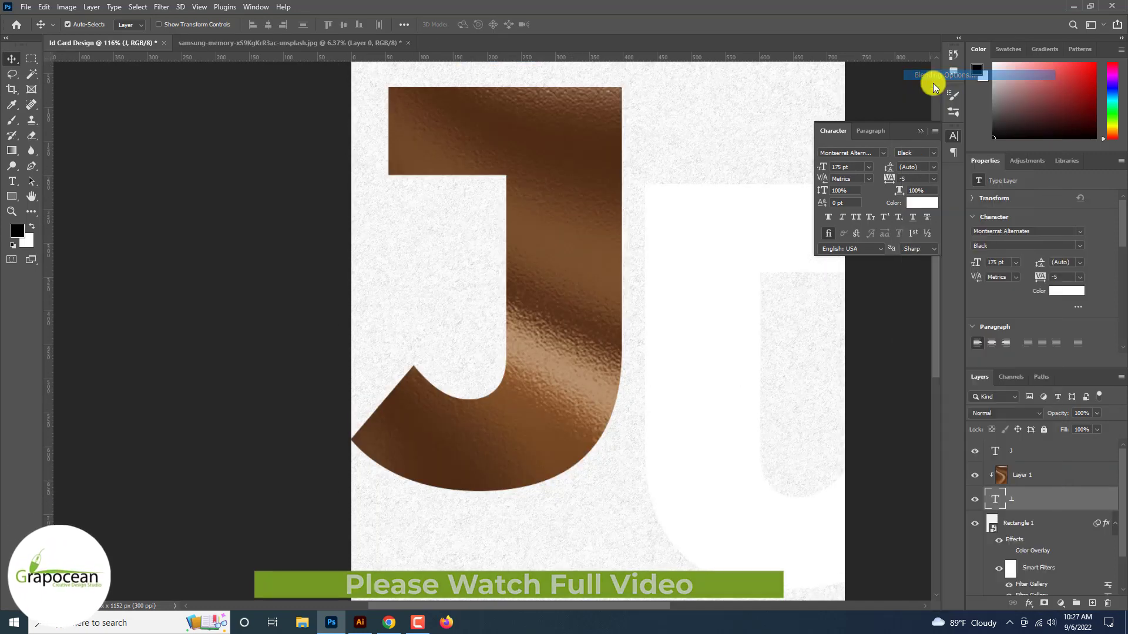
click(700, 376)
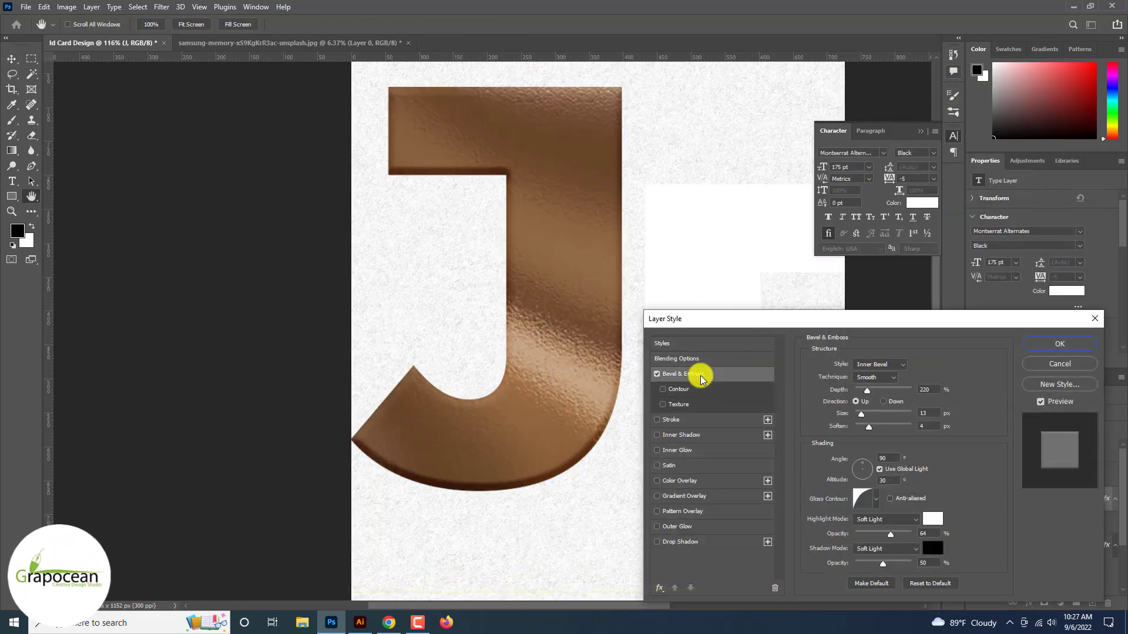
click(877, 365)
click(879, 378)
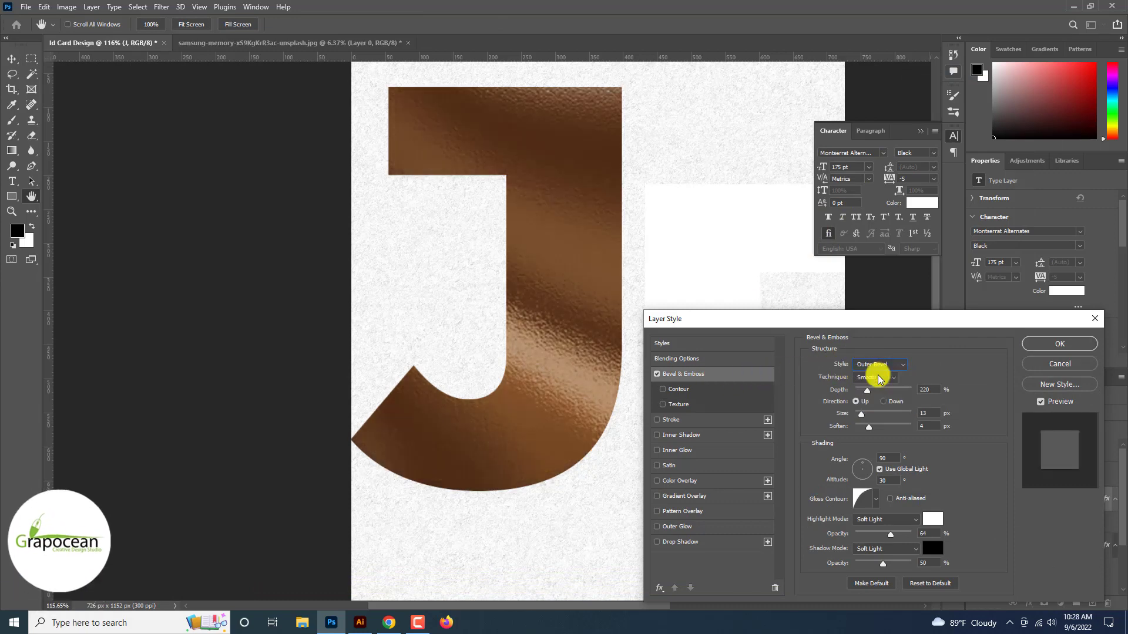
click(896, 519)
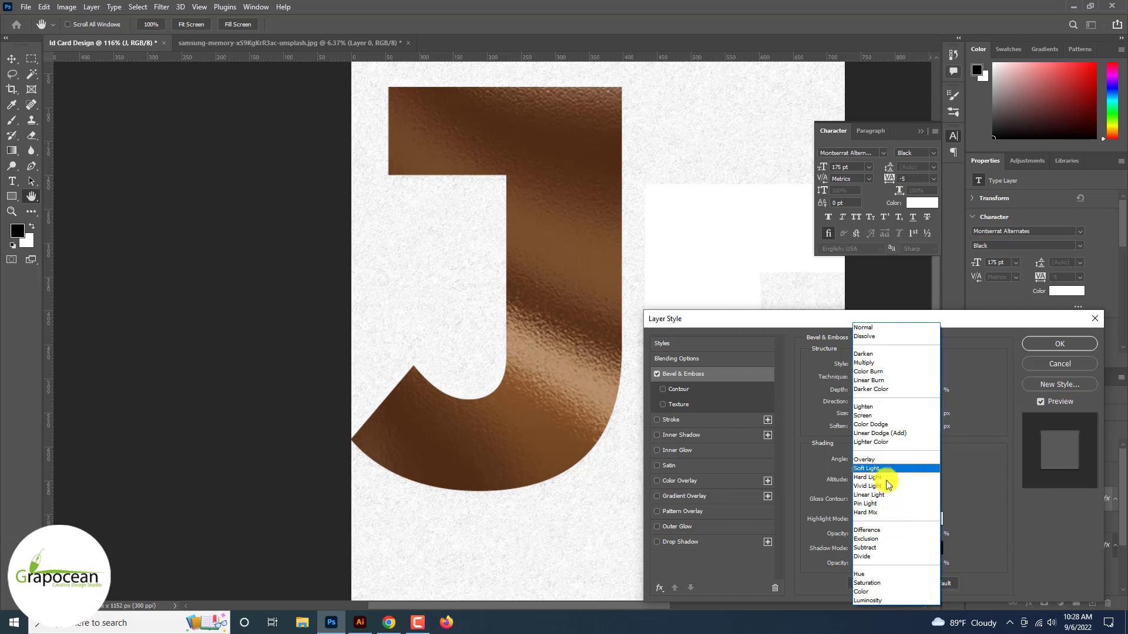
click(881, 469)
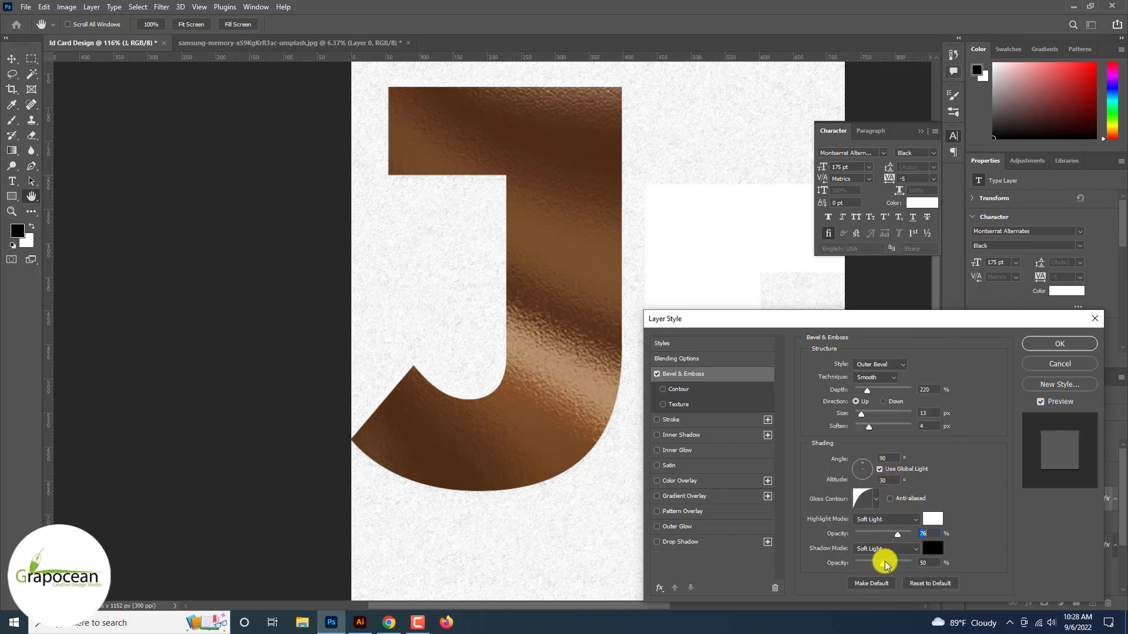
drag(886, 564, 899, 564)
drag(867, 390, 883, 392)
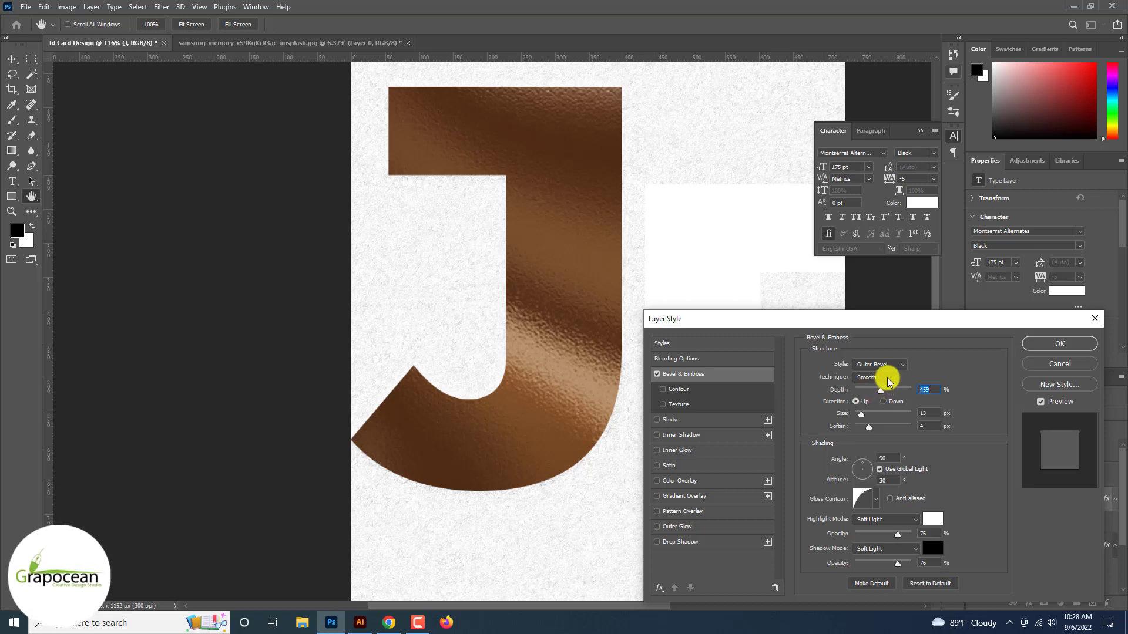
Refine the Outer Bevel to Size 3 and Soften 8, then confirm with OK
click(887, 379)
click(887, 364)
click(889, 362)
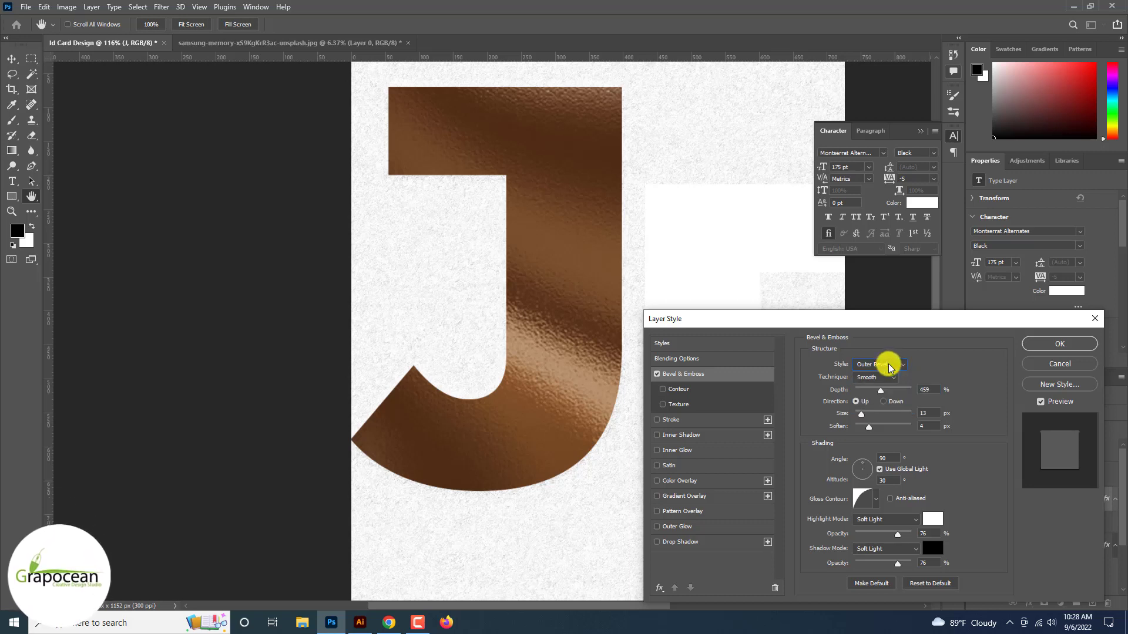
click(897, 403)
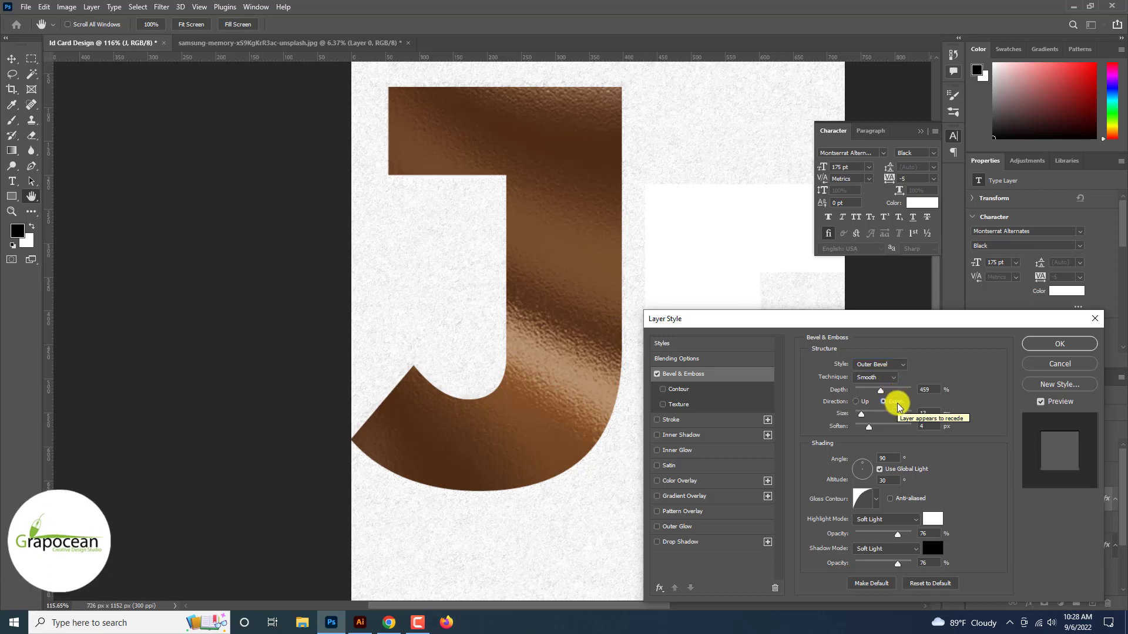
drag(869, 427, 865, 425)
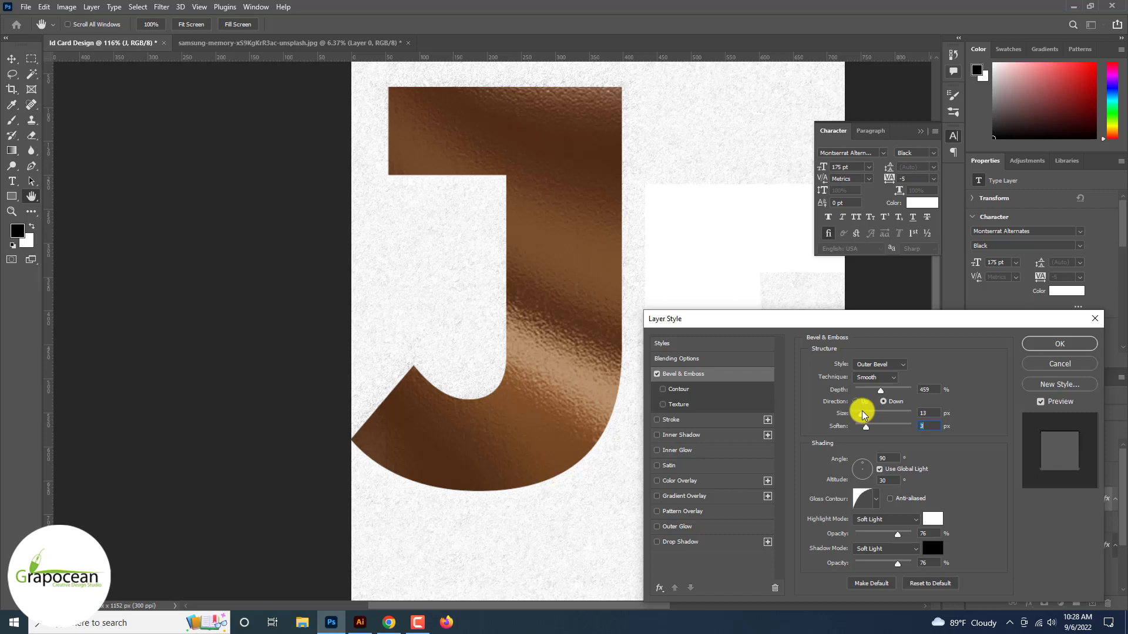
click(862, 413)
drag(869, 390, 876, 438)
click(856, 401)
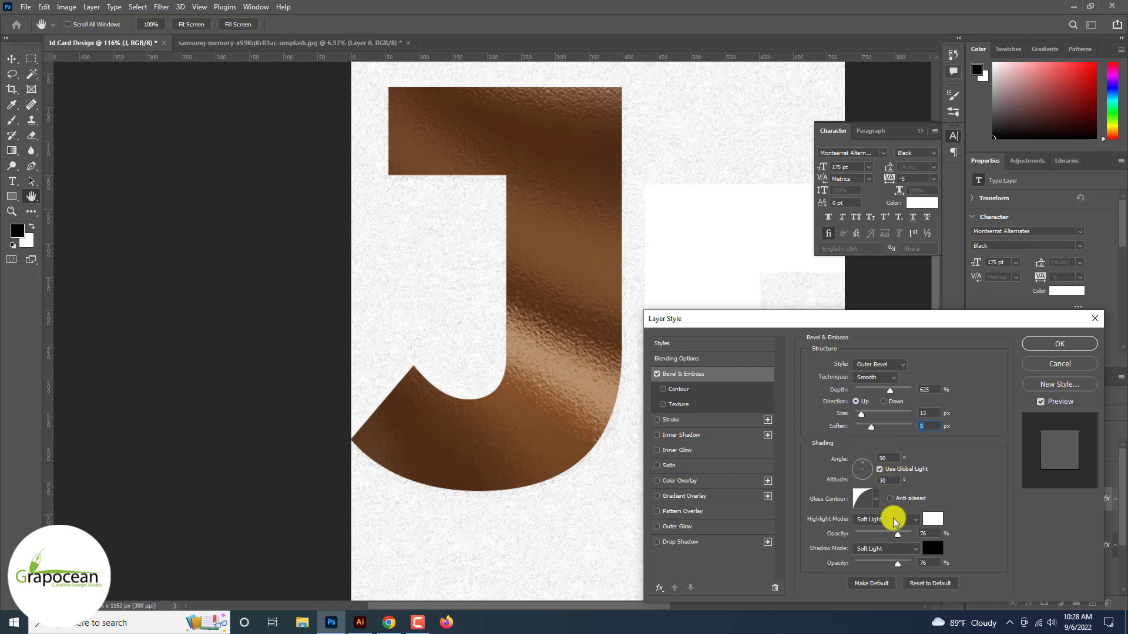
drag(897, 534, 895, 565)
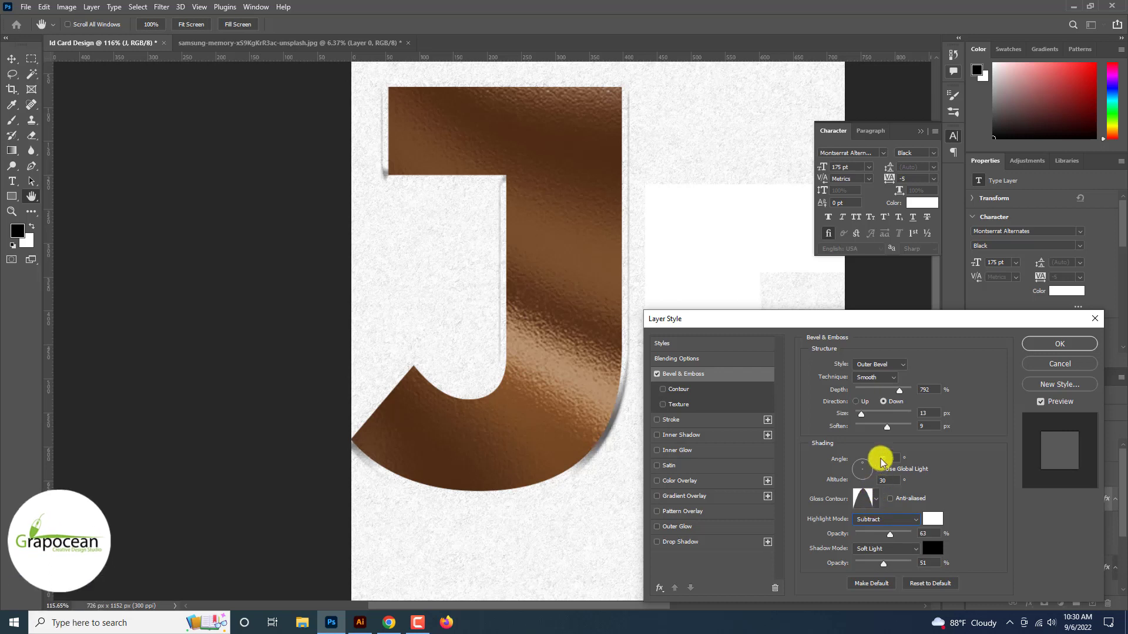
drag(886, 427, 858, 418)
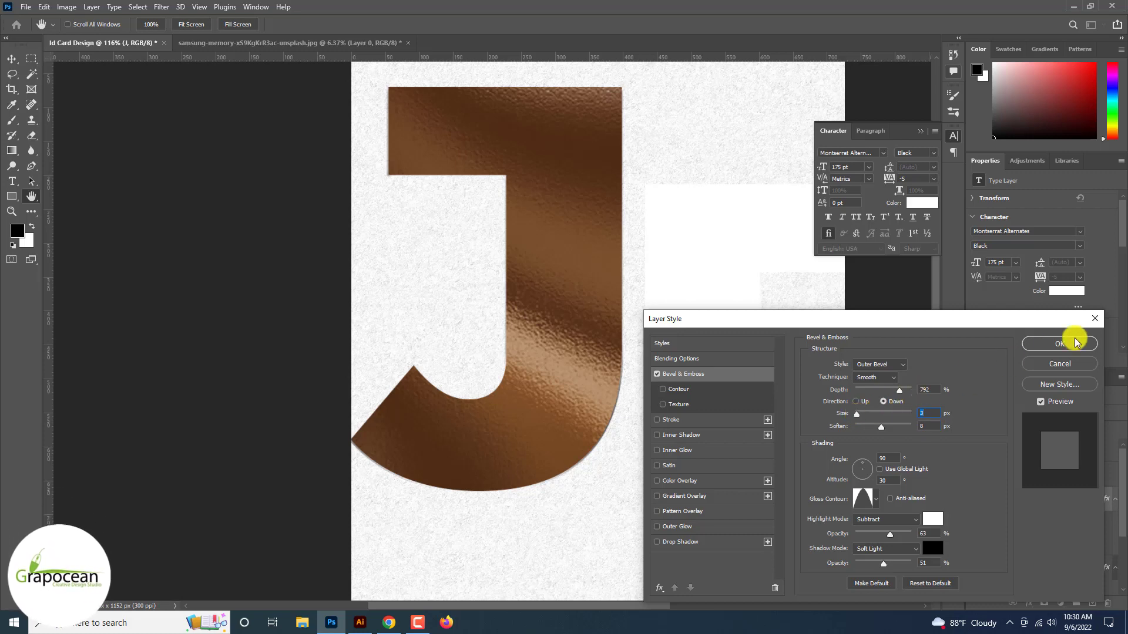
click(1062, 344)
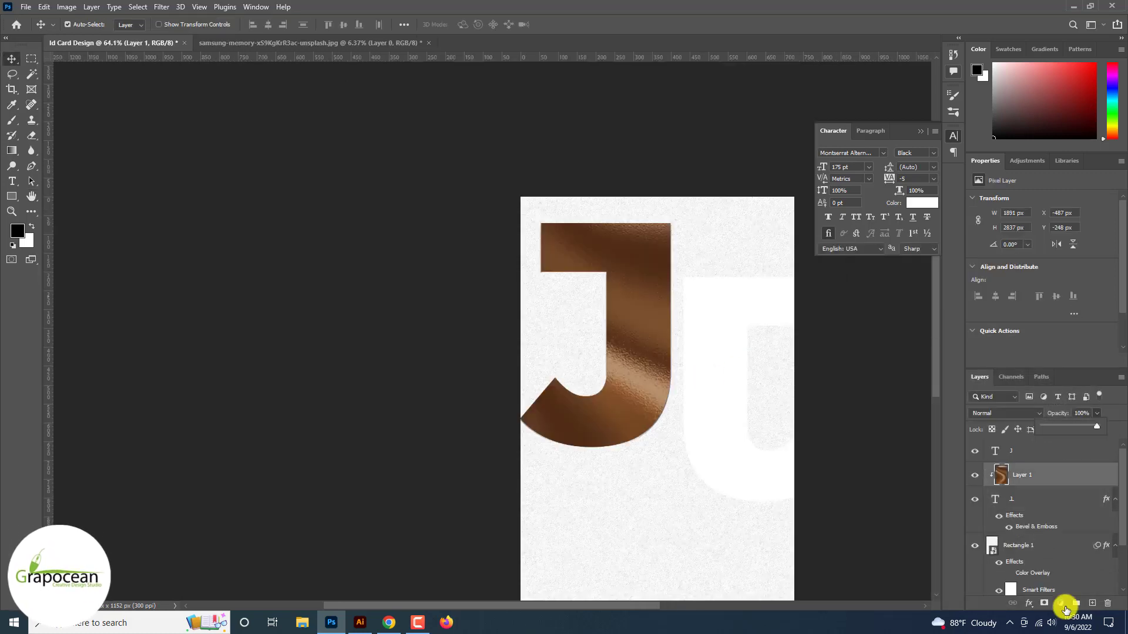
Add a Gradient Fill layer using a gold Adoralyna Metal gradient preset
click(1063, 605)
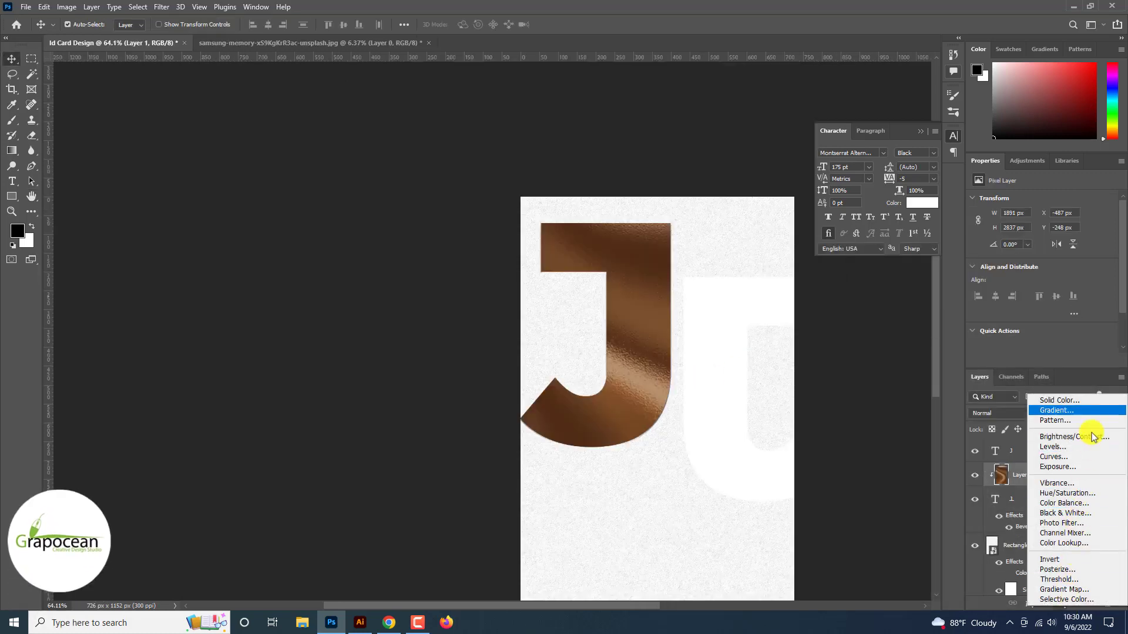
click(1094, 409)
click(825, 199)
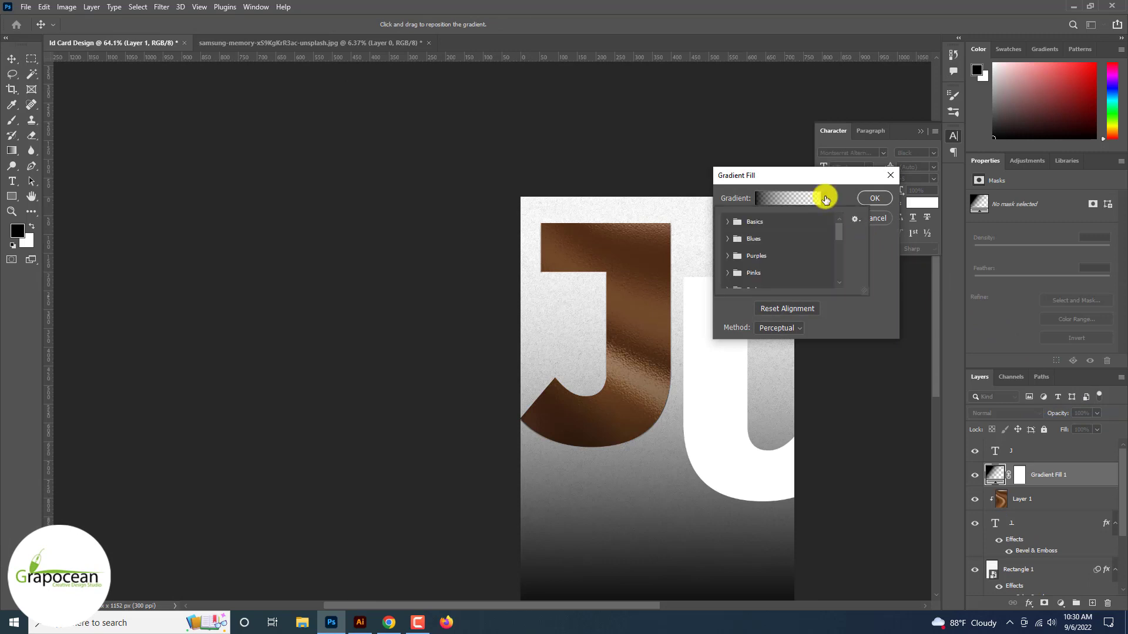
scroll(824, 201, down, 5)
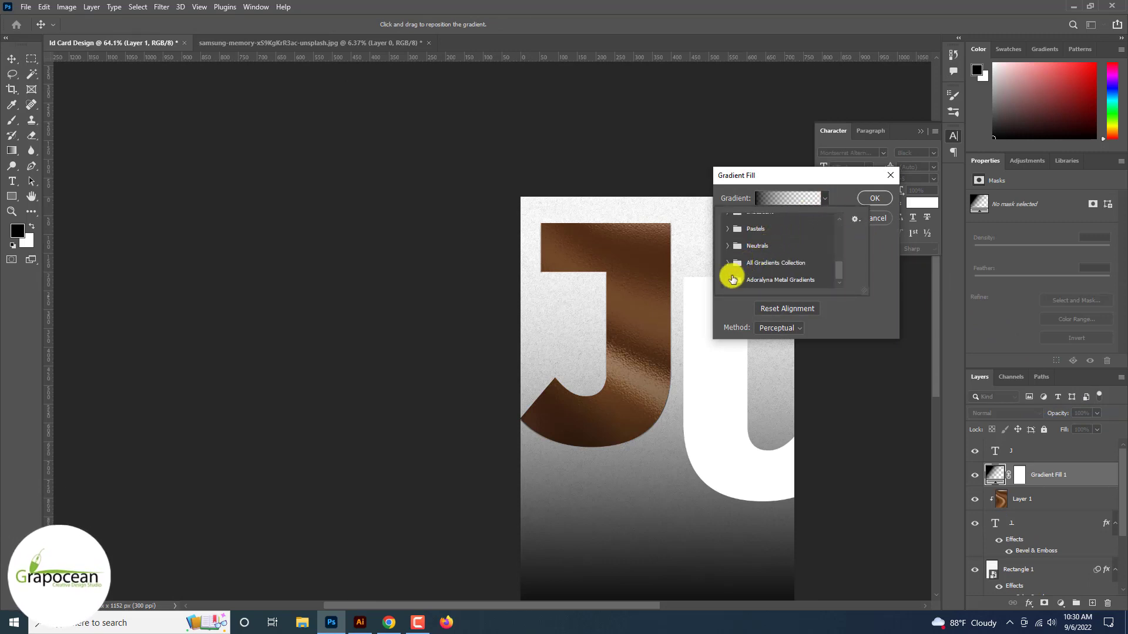
click(729, 281)
scroll(727, 276, down, 3)
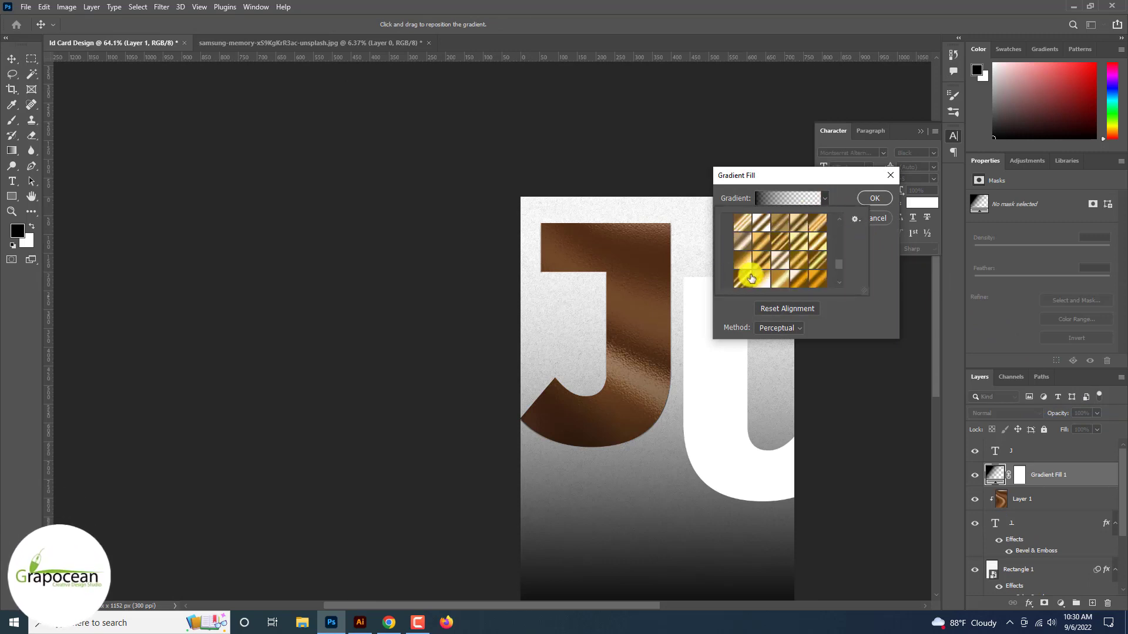
click(822, 259)
click(883, 200)
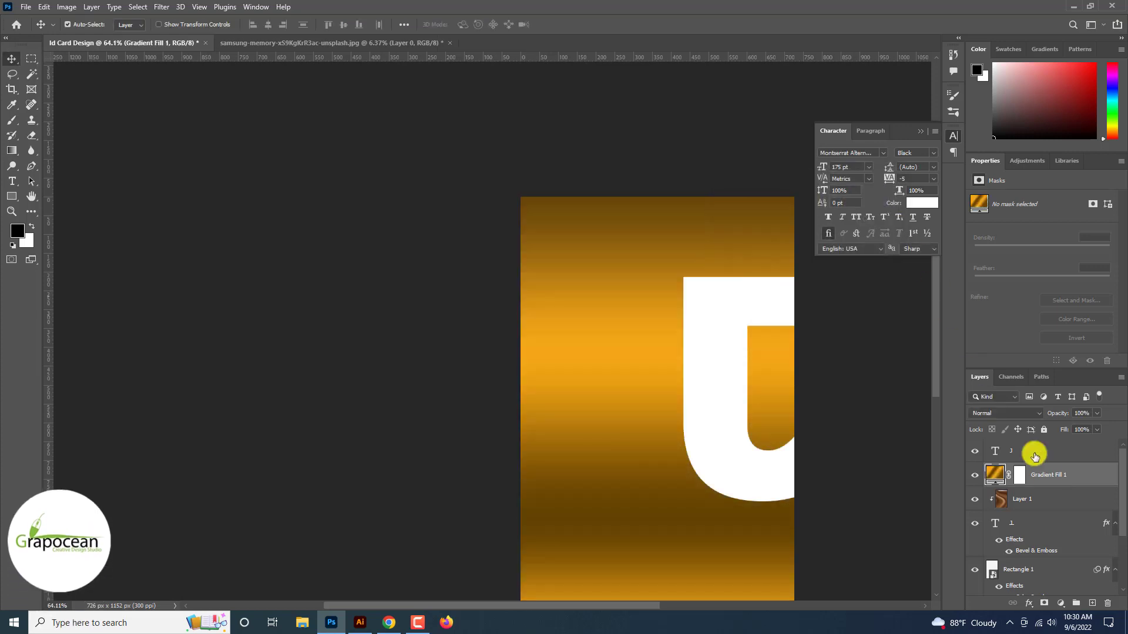
Clip Gradient Fill 1 to the J and set its blend mode to Saturation
right_click(1046, 474)
click(934, 341)
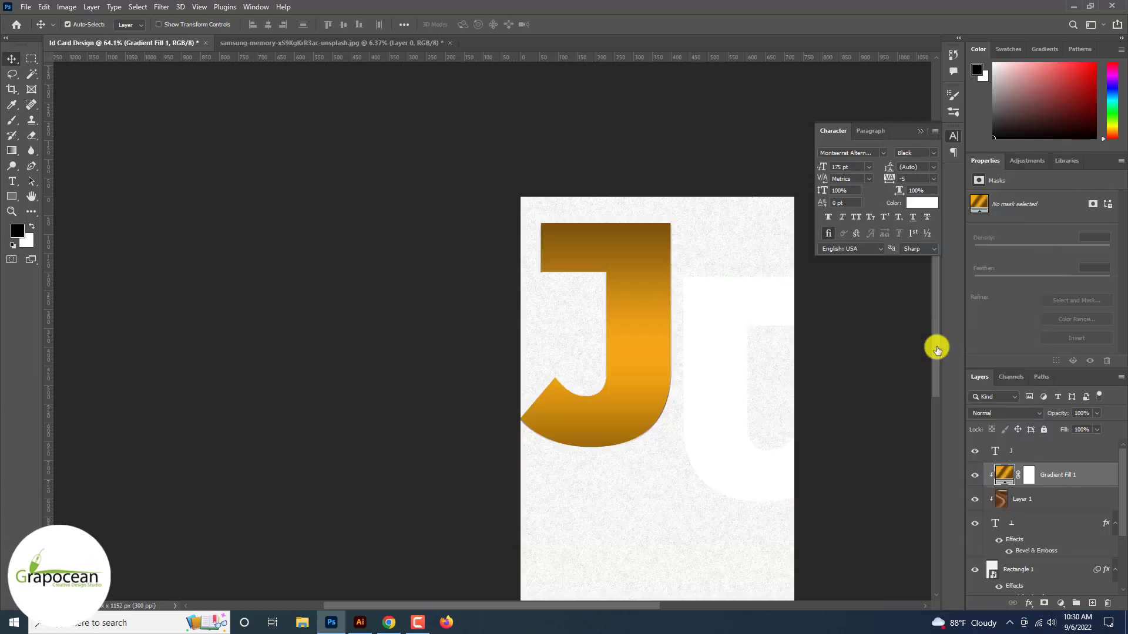
click(994, 413)
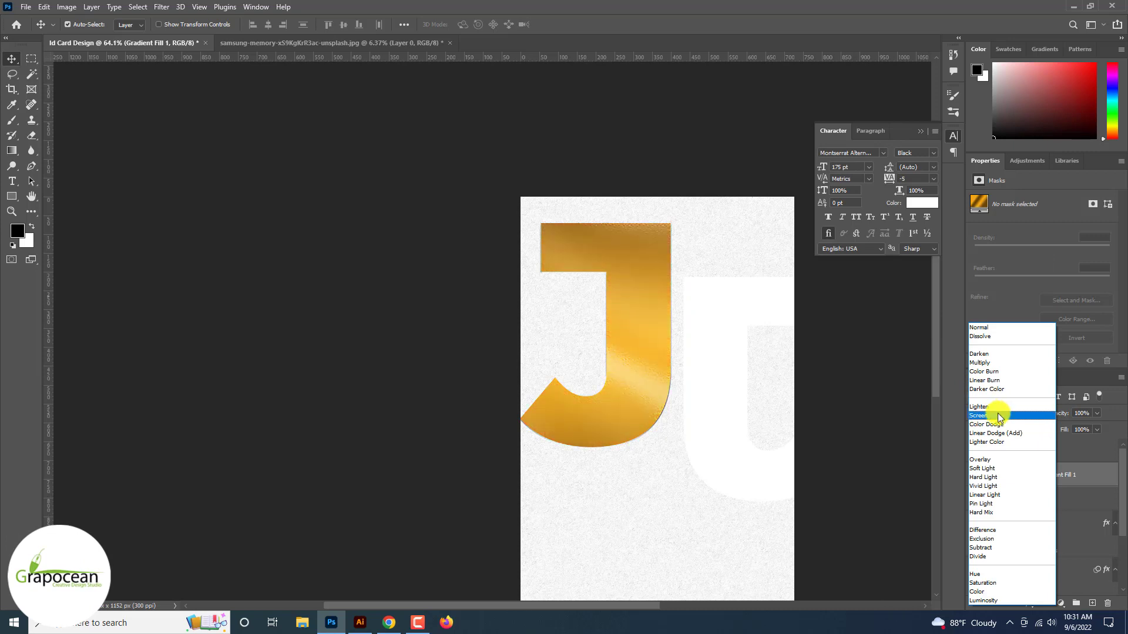
click(993, 425)
click(1055, 499)
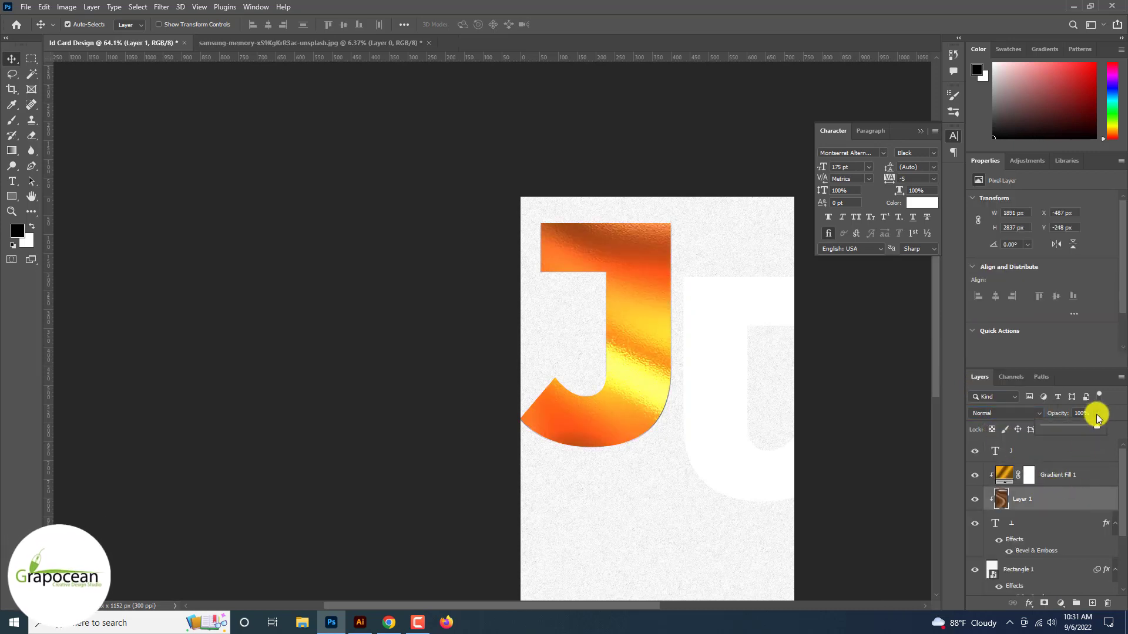
mouse_move(1096, 424)
mouse_down()
mouse_move(1061, 429)
mouse_move(1100, 433)
mouse_up()
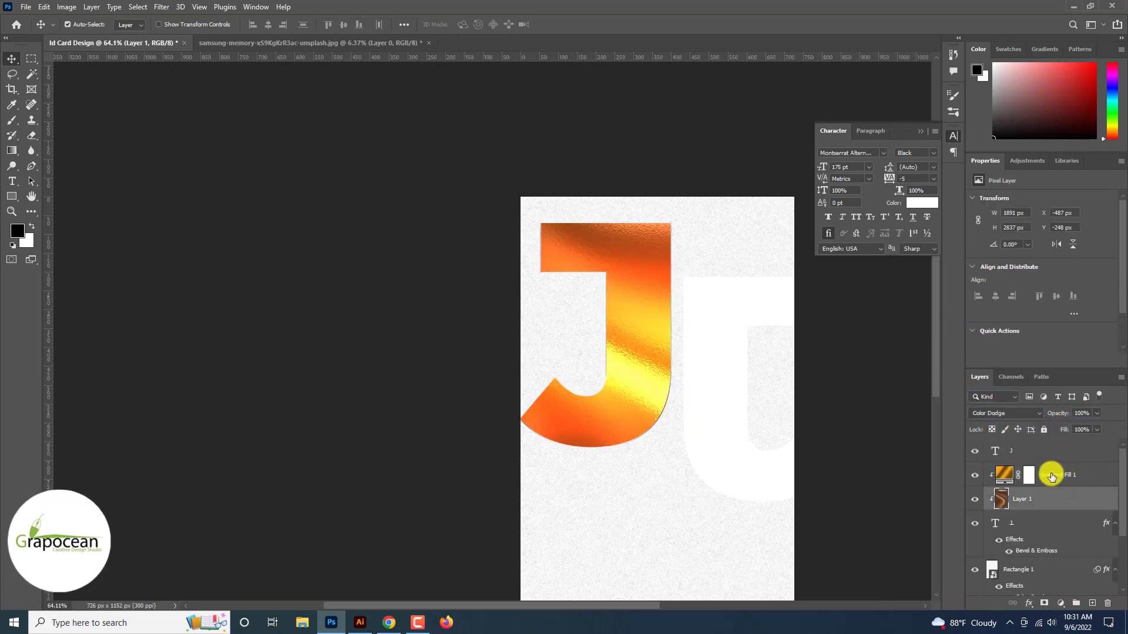
click(1034, 475)
click(1004, 413)
key(Down)
key(Down)
key(Down)
key(Down)
key(Down)
key(Down)
key(Down)
key(Down)
key(Down)
key(Down)
key(Down)
key(Down)
key(Down)
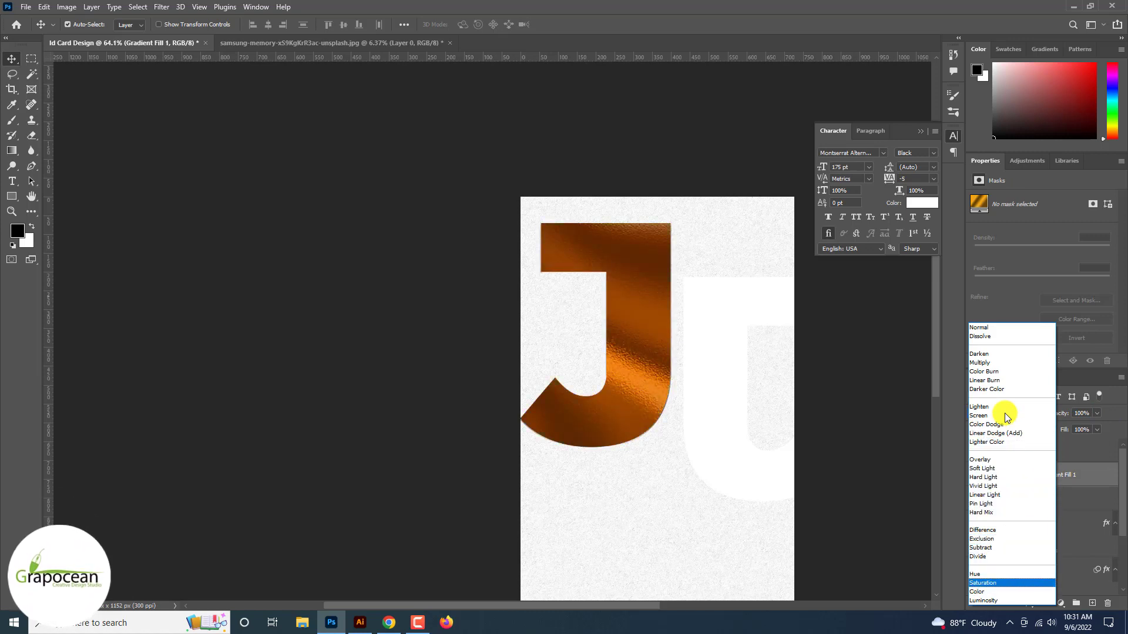
click(1037, 583)
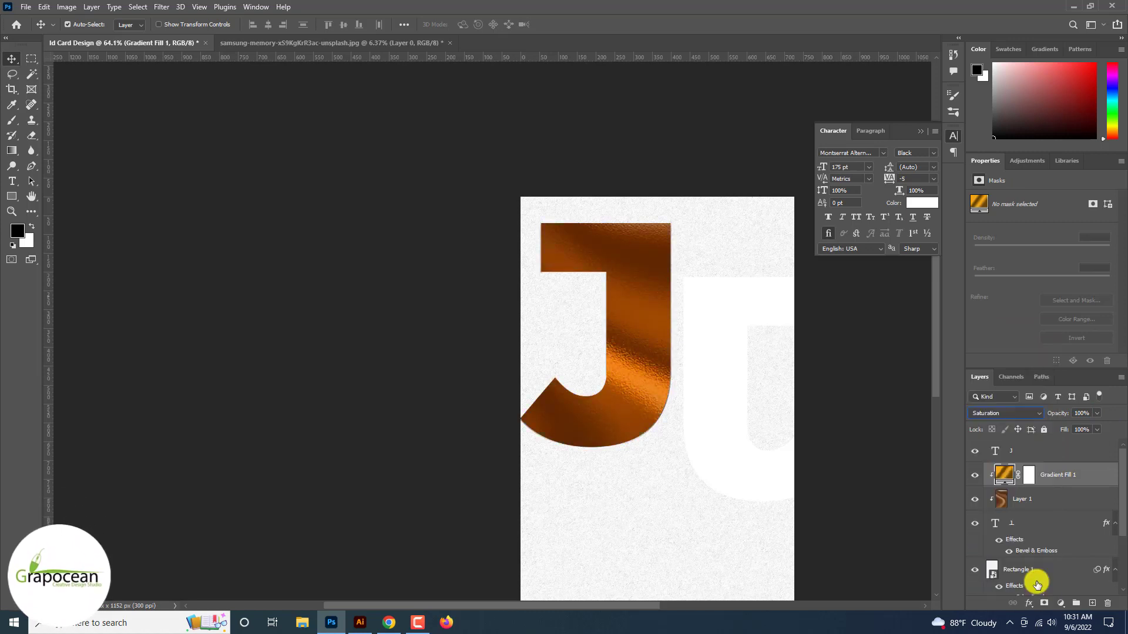
Switch Rectangle 1's Color Overlay blend mode to Exclusion and apply it
scroll(599, 395, up, 5)
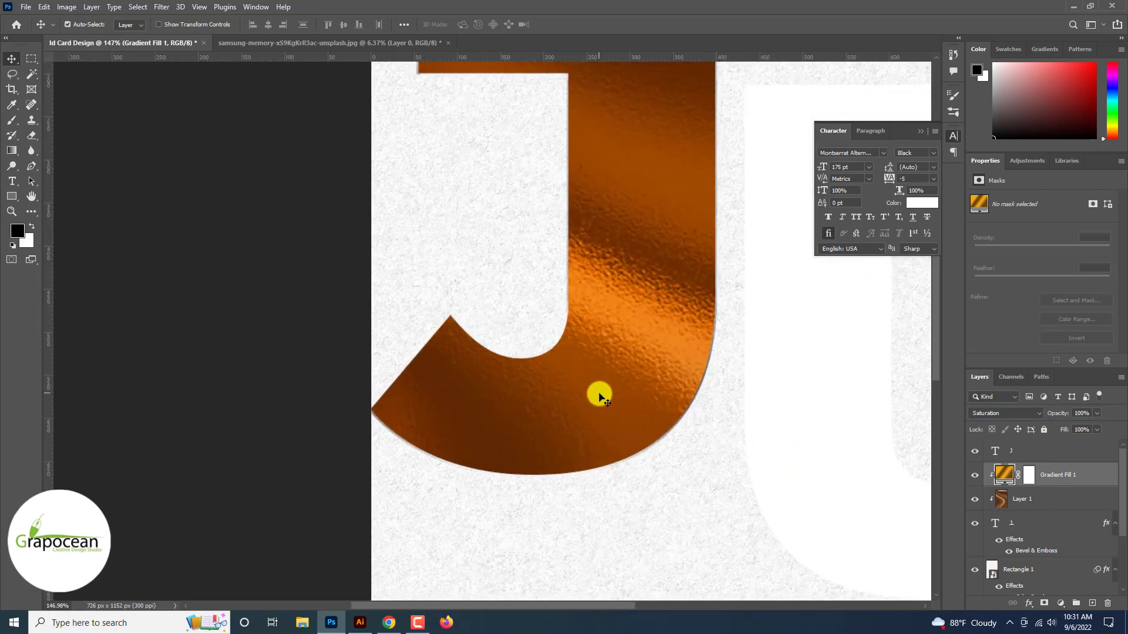
click(1008, 511)
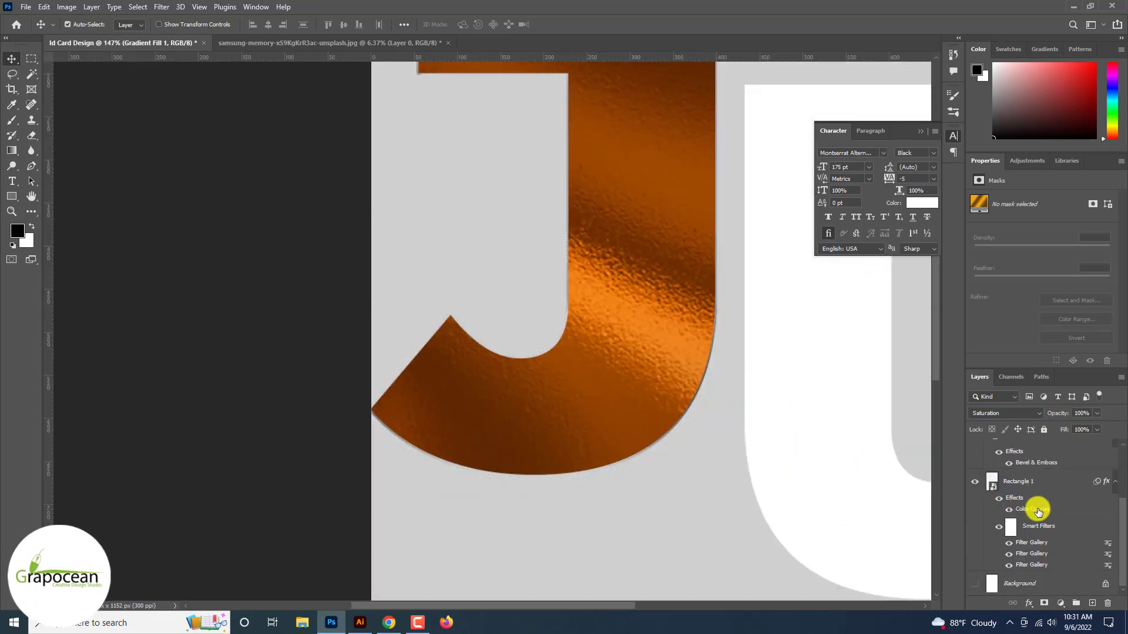
double_click(1035, 510)
click(881, 366)
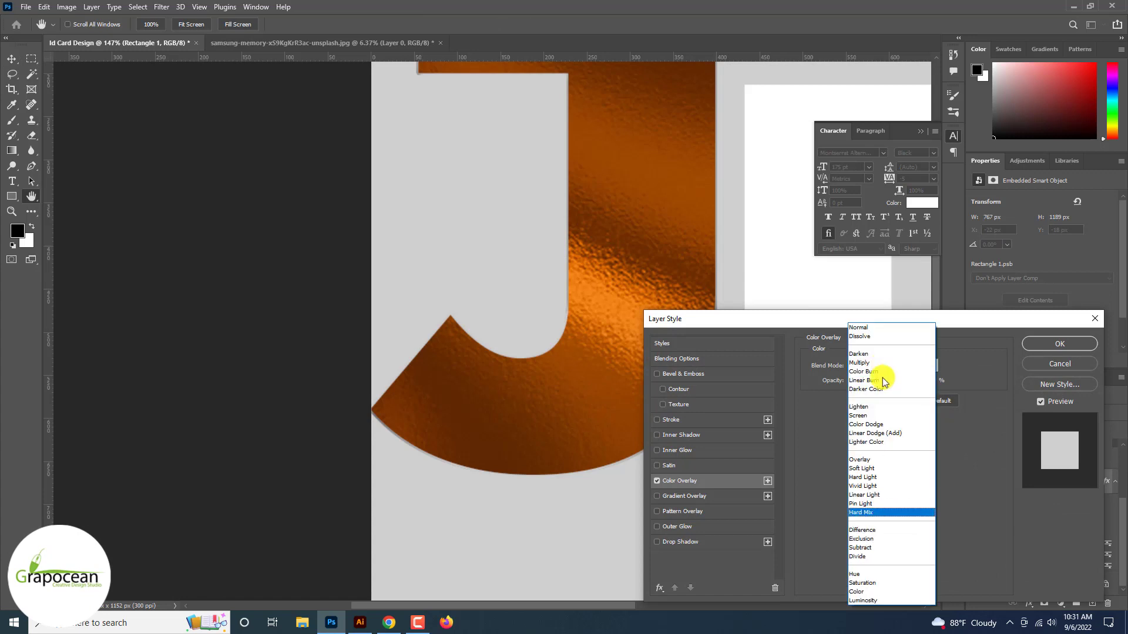
click(873, 584)
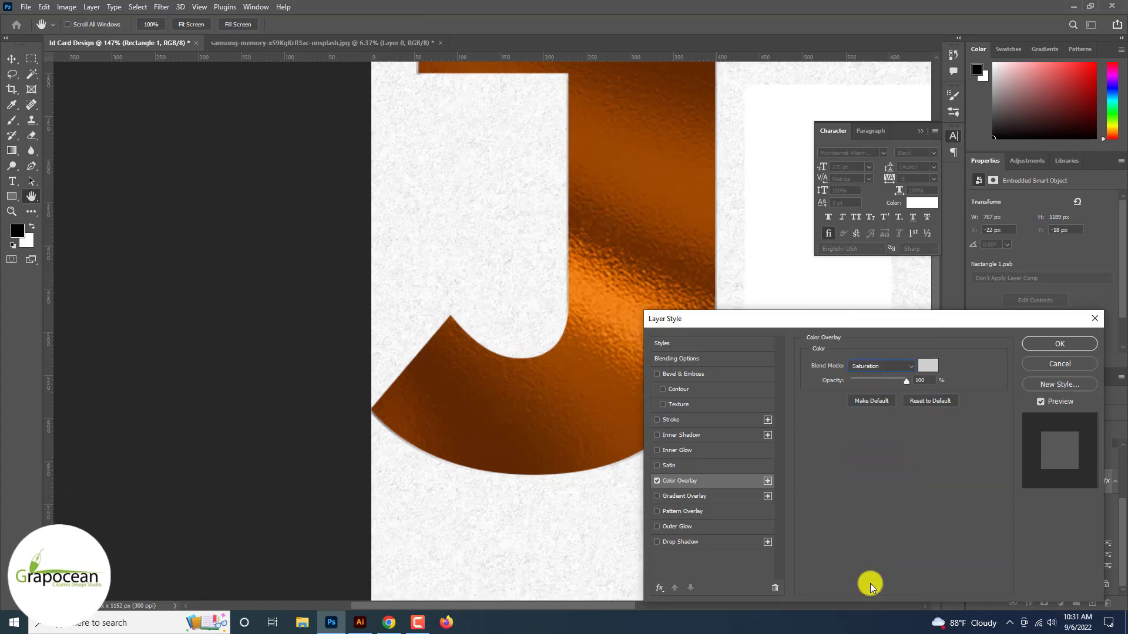
click(888, 367)
click(887, 368)
key(Down)
key(Down)
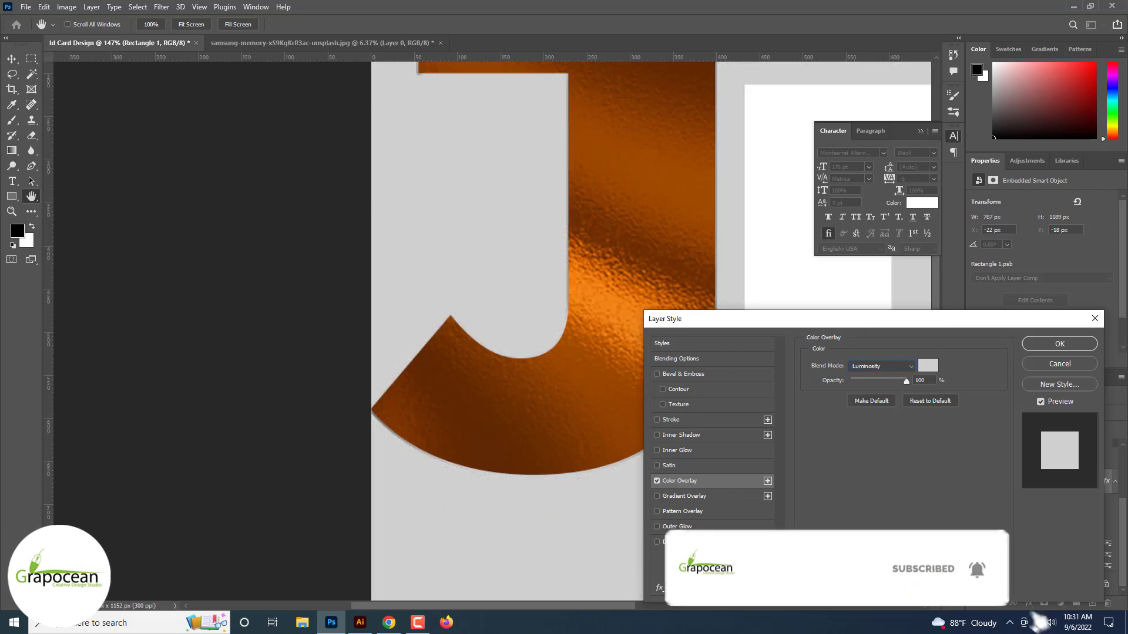
key(Up)
key(Up)
key(Up)
key(Up)
key(Up)
key(Up)
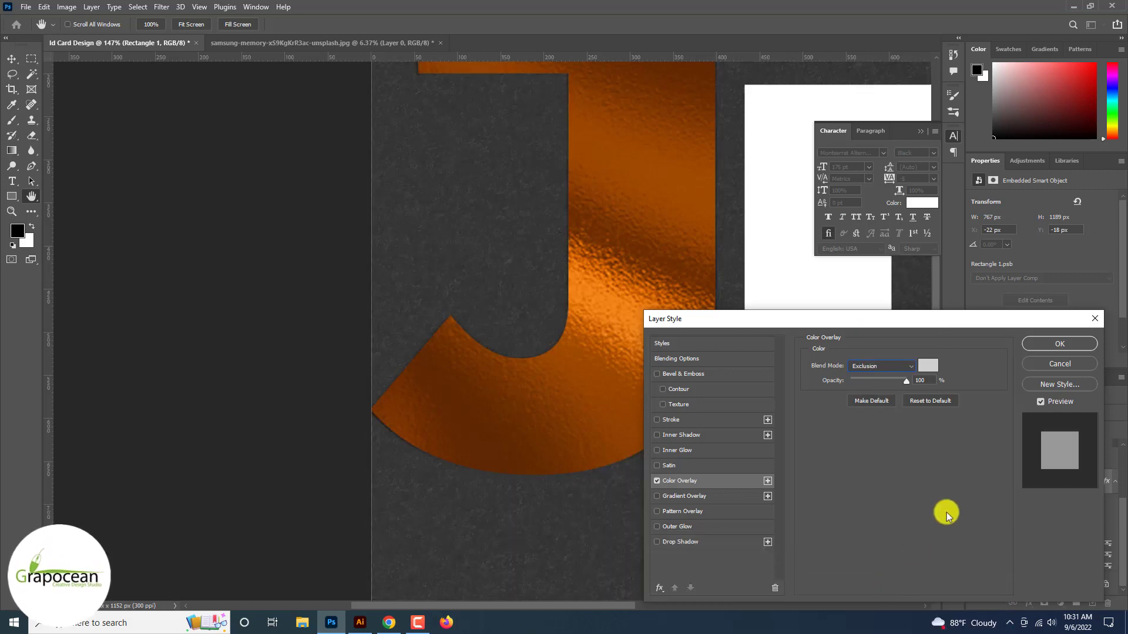
click(1080, 344)
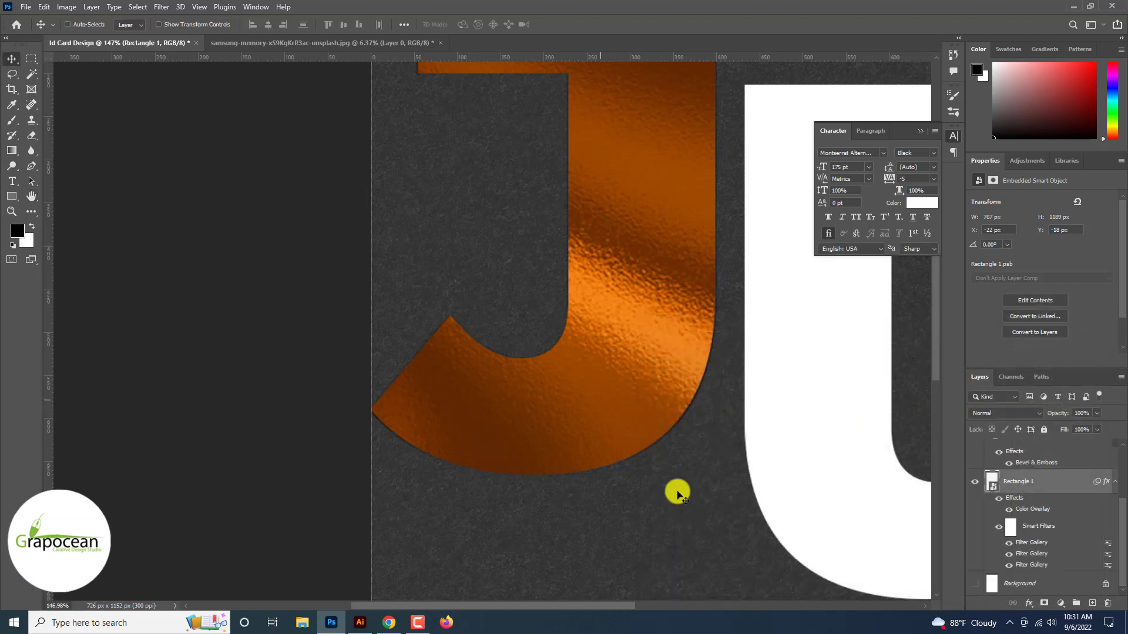
Alt-drag the copper J's bevel Effects onto the white letter layer
scroll(647, 504, right, 2)
scroll(642, 496, down, 5)
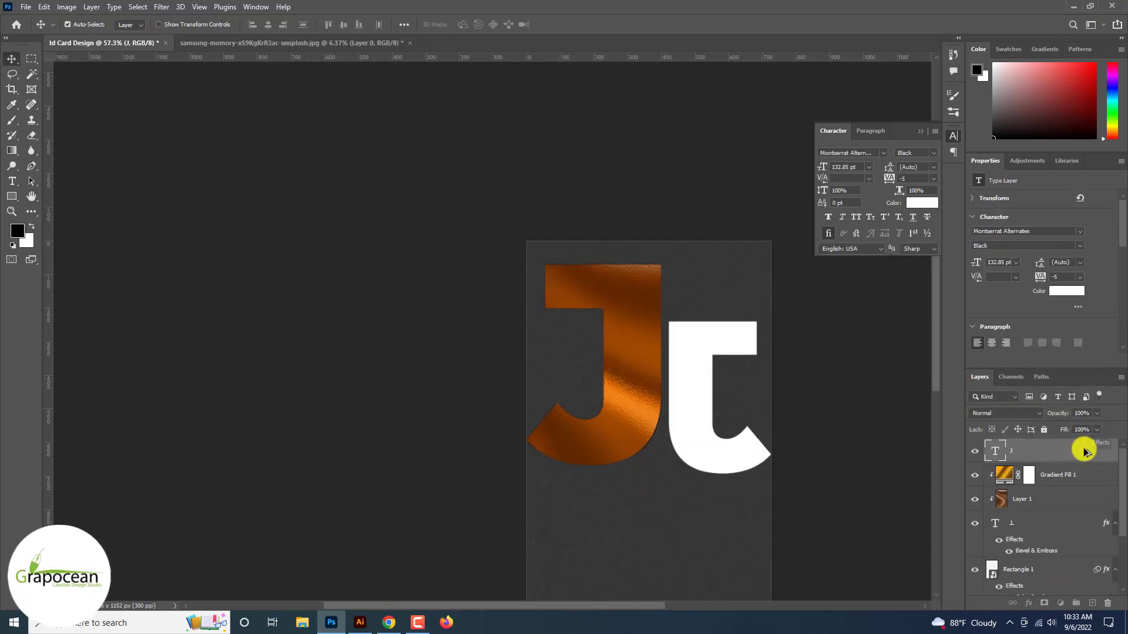
drag(1084, 451, 1084, 451)
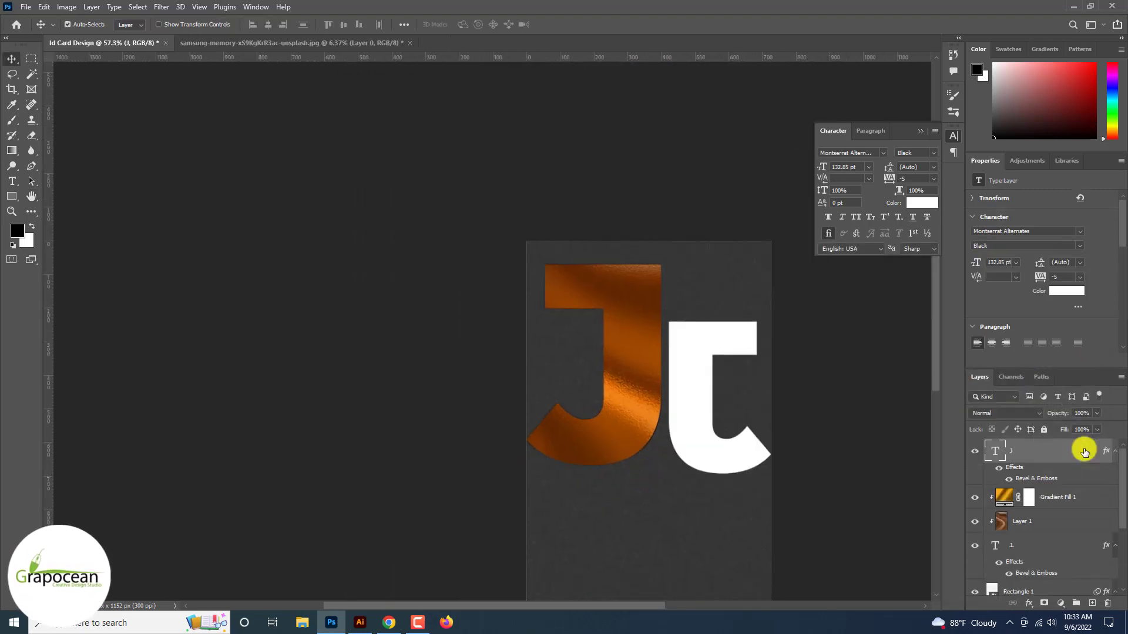
key(ctrl+plus)
key(ctrl+plus)
key(ctrl+plus)
key(ctrl+plus)
key(ctrl+plus)
scroll(887, 474, down, 5)
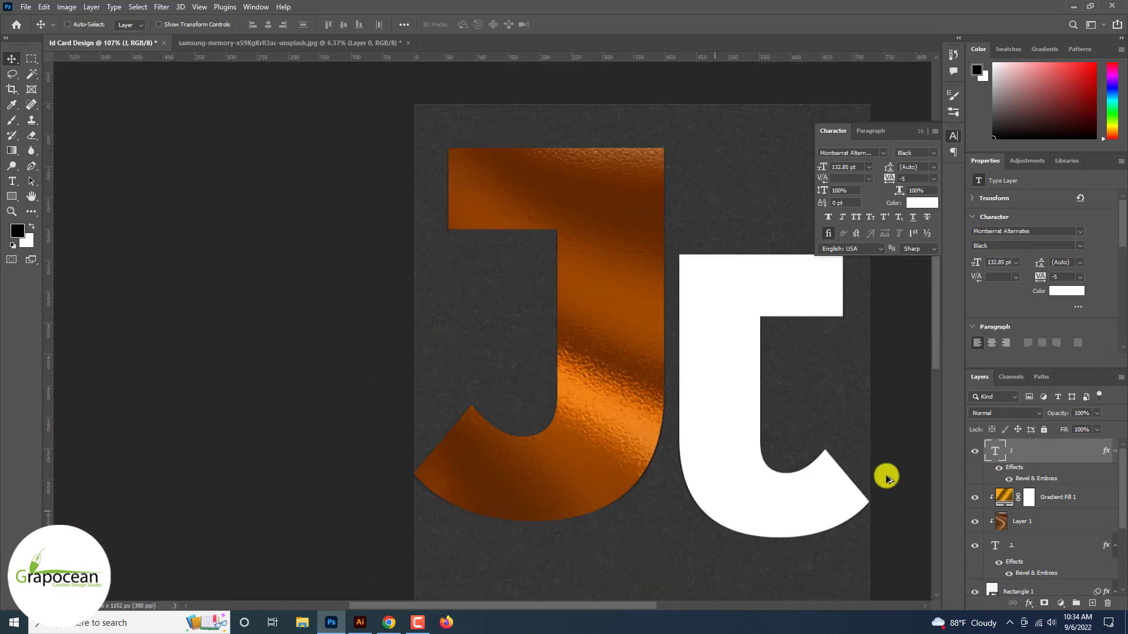
scroll(756, 497, up, 2)
Set the white letter's blend mode to Overlay
click(979, 418)
key(Down)
key(Down)
key(Down)
key(Down)
key(Down)
key(Down)
key(Down)
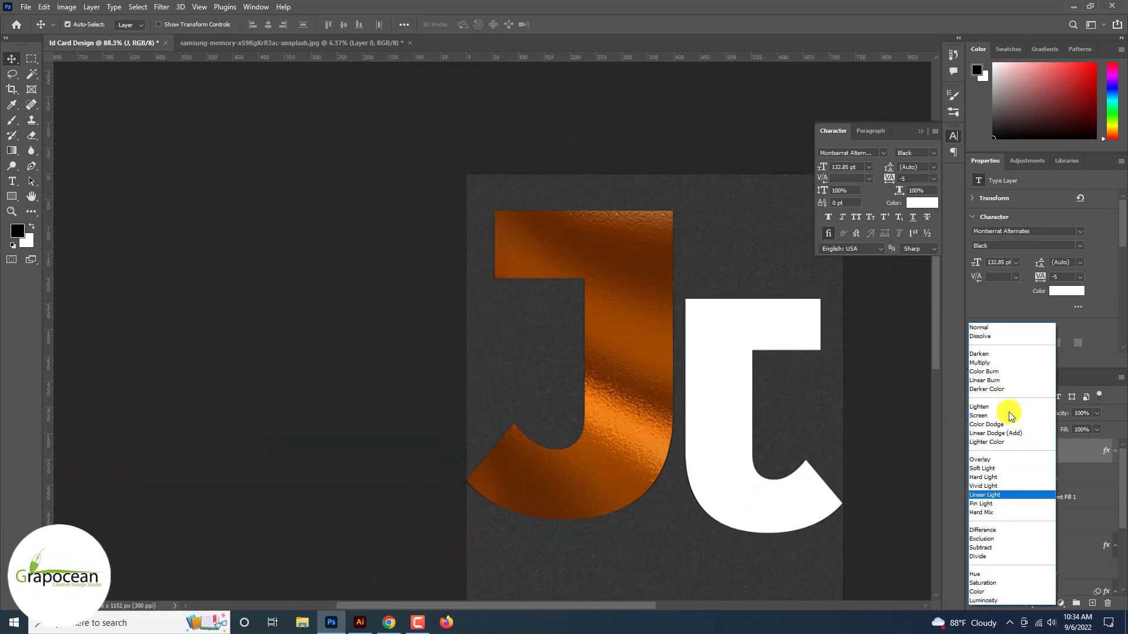
key(Up)
key(Up)
key(Up)
key(Up)
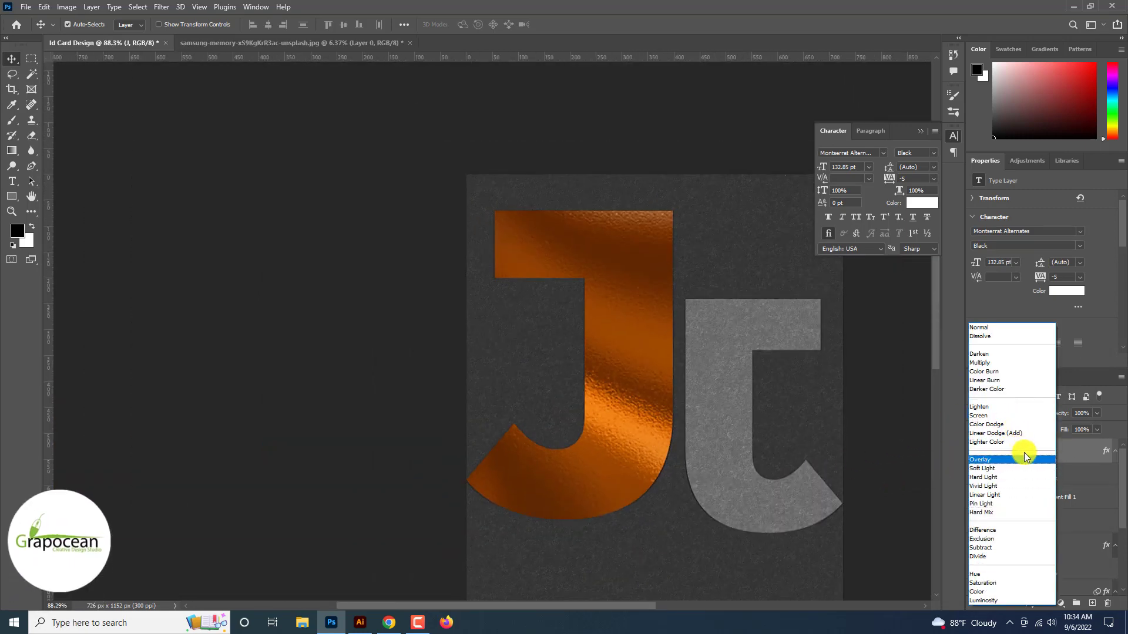
click(1001, 460)
Select the copper J text layer together with all the other monogram layers
click(905, 456)
scroll(997, 494, down, 2)
click(1020, 546)
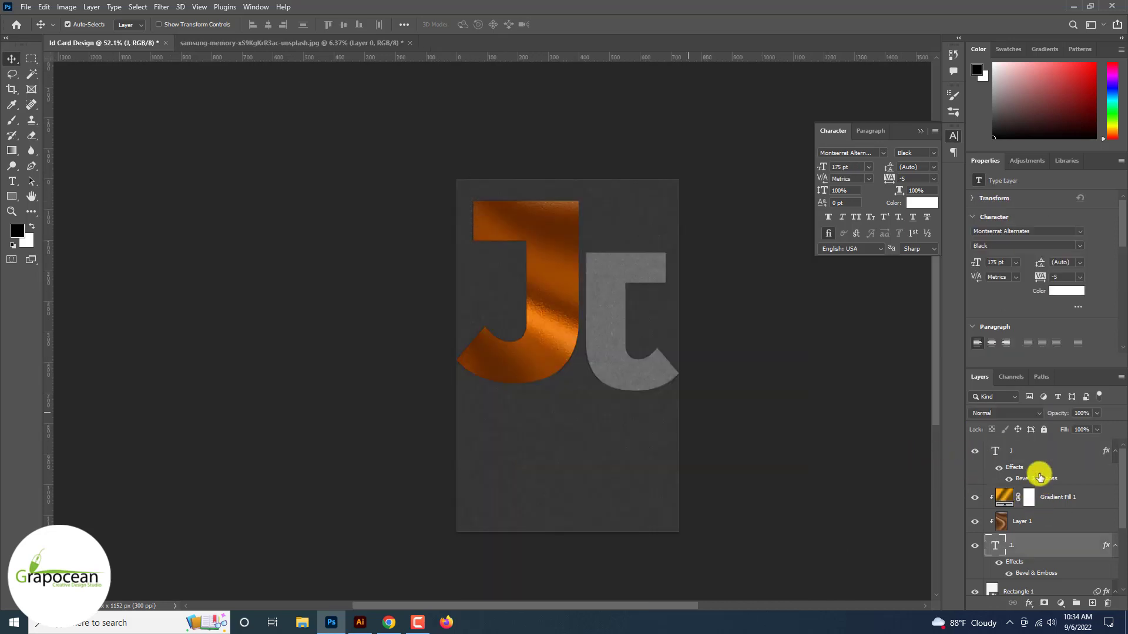
shift+click(1039, 457)
scroll(1039, 460, down, 3)
Scale the monogram layers to about 56%, move them higher on the card, and commit
key(ctrl+t)
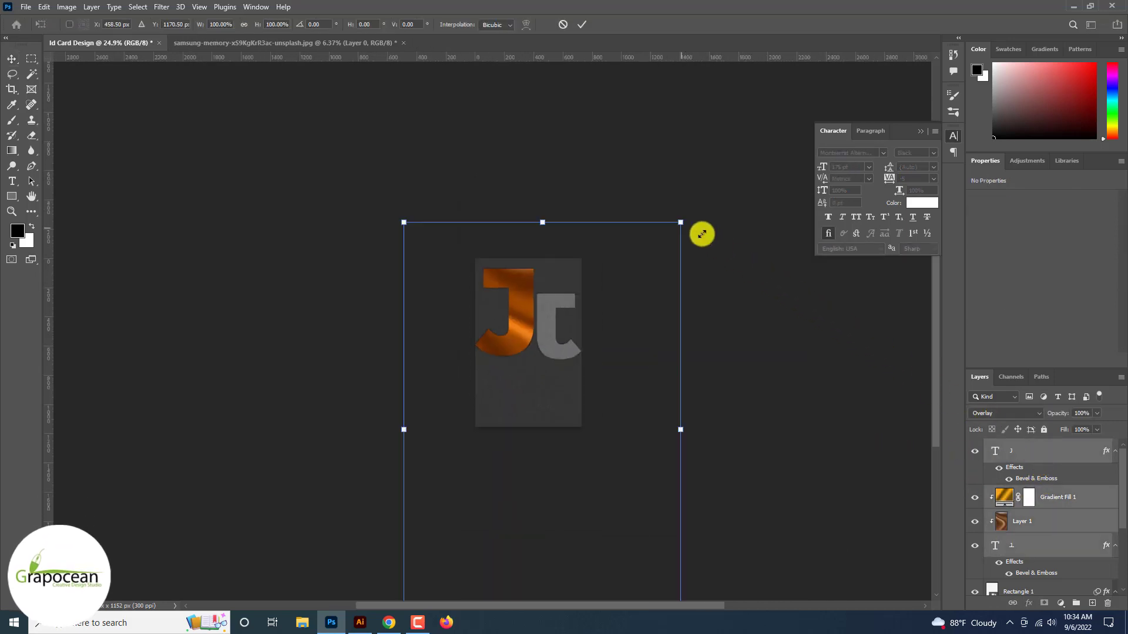
drag(701, 235, 625, 308)
drag(582, 375, 554, 352)
scroll(581, 317, up, 3)
drag(661, 215, 643, 229)
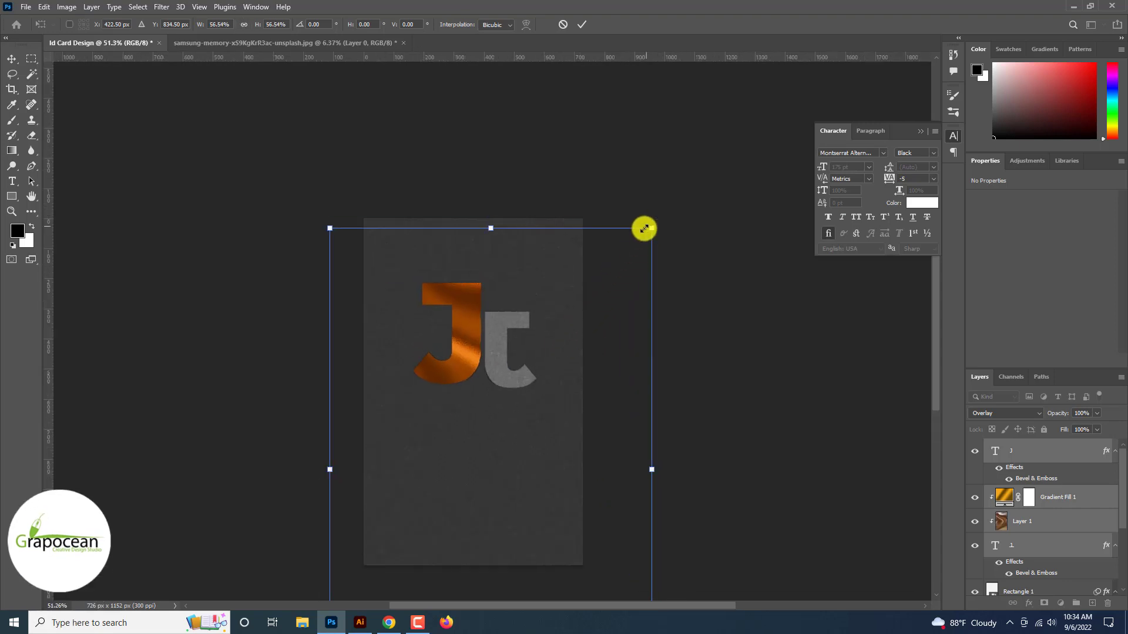
drag(502, 351, 495, 327)
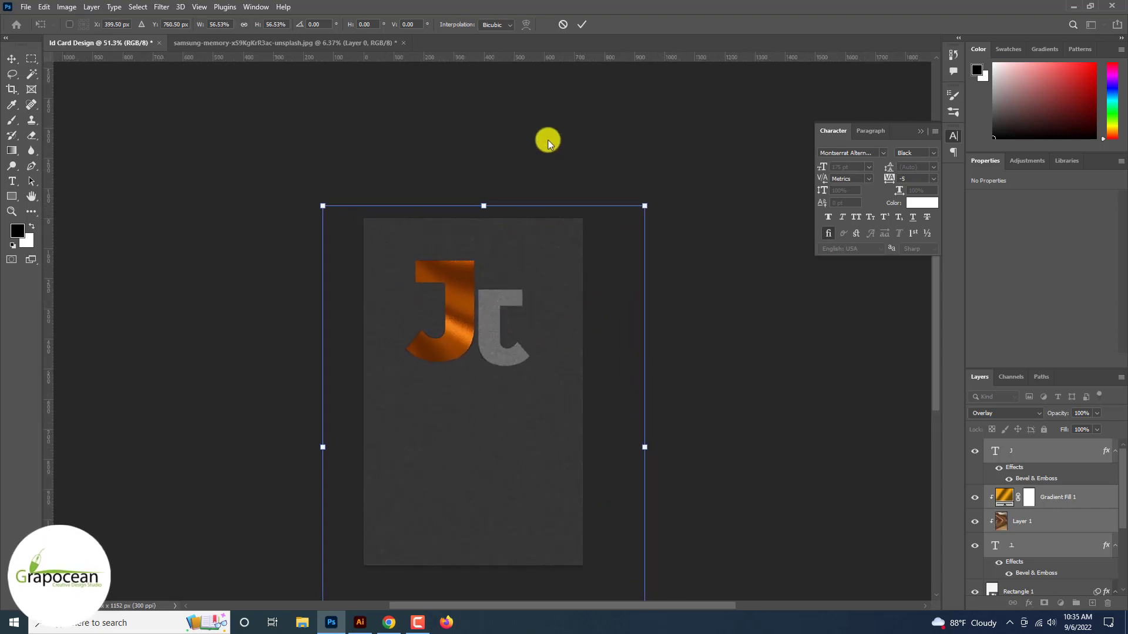
click(582, 24)
View the card at 100% and switch over to Adobe Illustrator
key(ctrl+1)
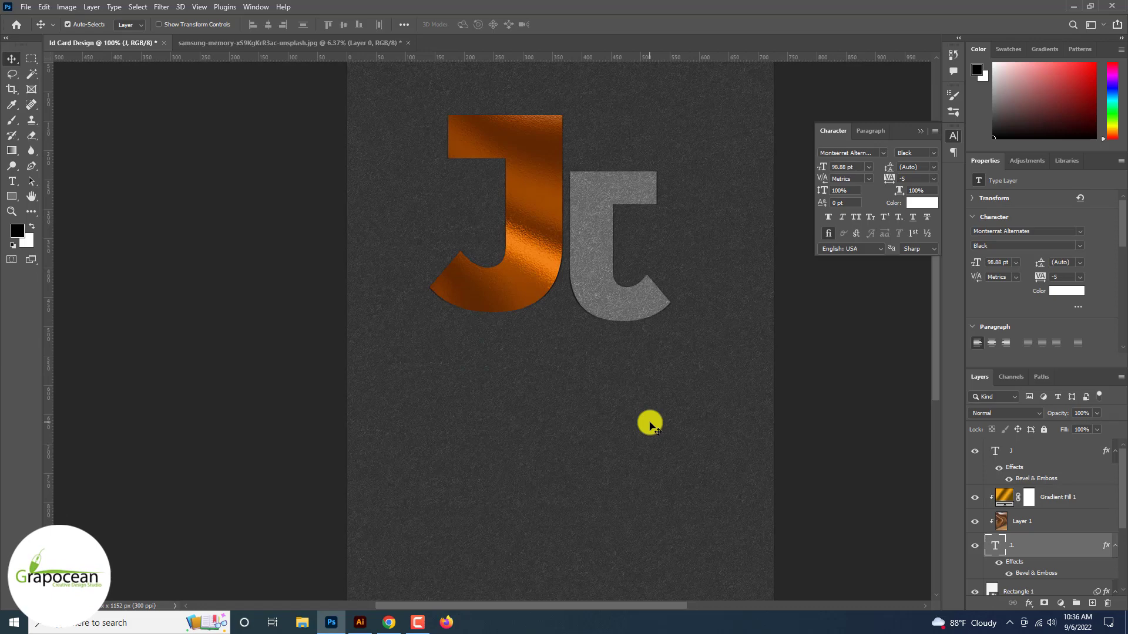
scroll(649, 425, down, 2)
scroll(511, 521, down, 2)
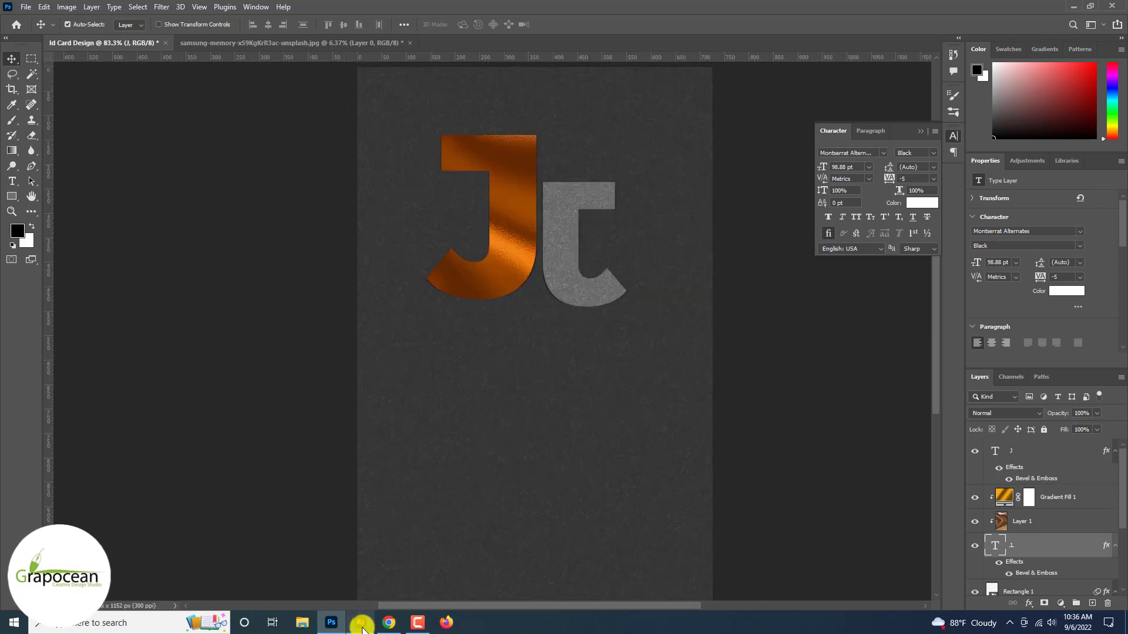
click(360, 623)
Draw a circle beside the artboard with no fill and a white 7 pt stroke
drag(13, 121, 51, 147)
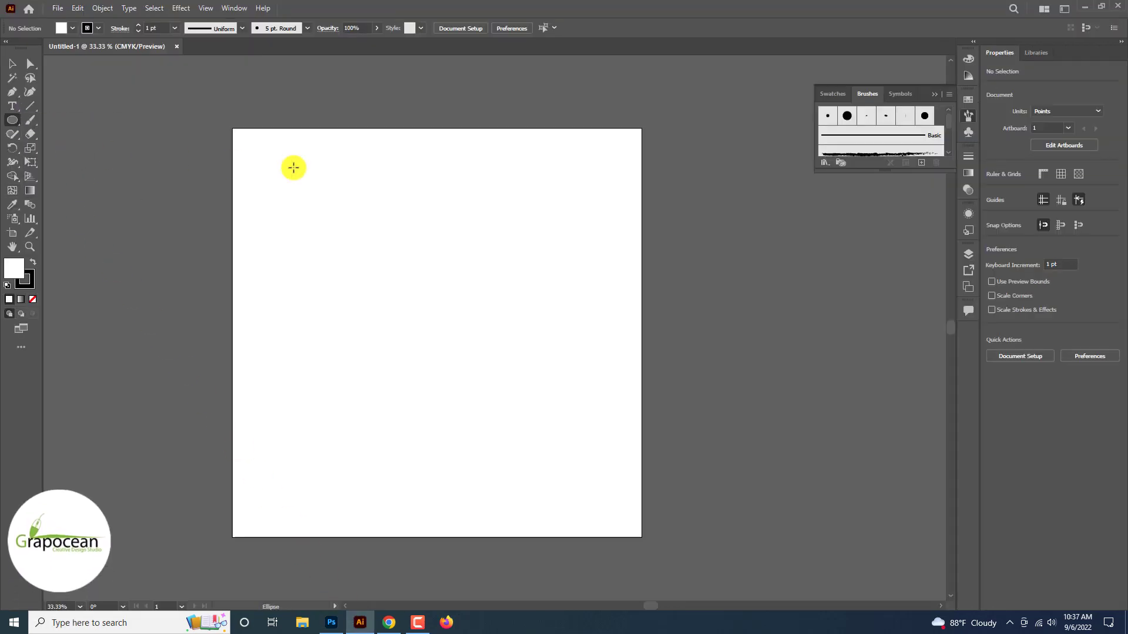
drag(666, 190, 815, 386)
click(63, 29)
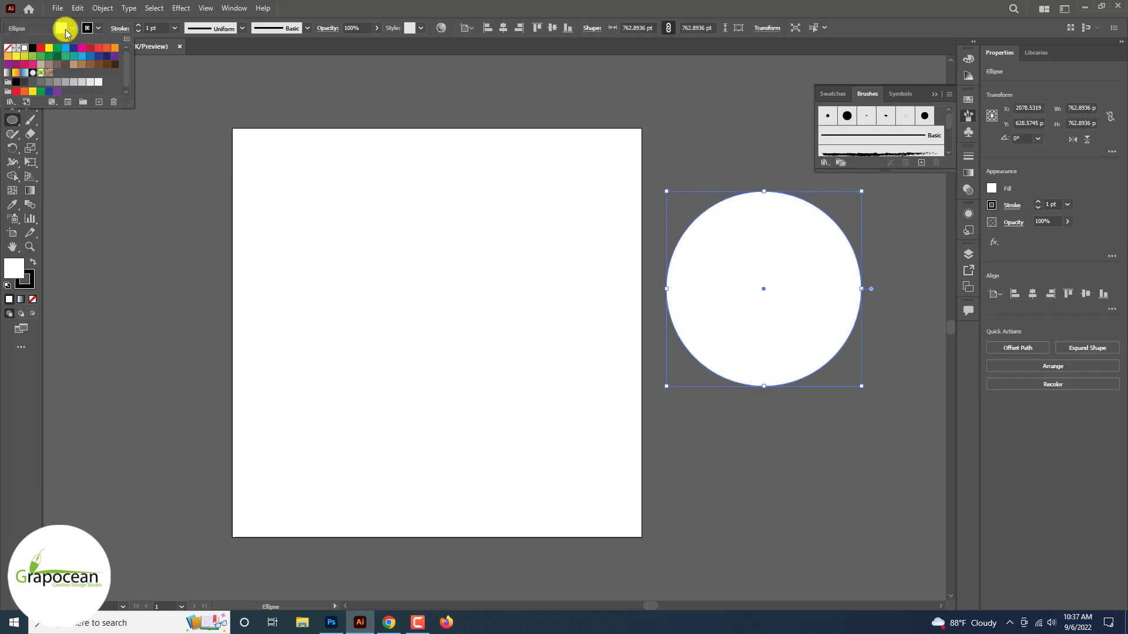
click(25, 55)
click(100, 30)
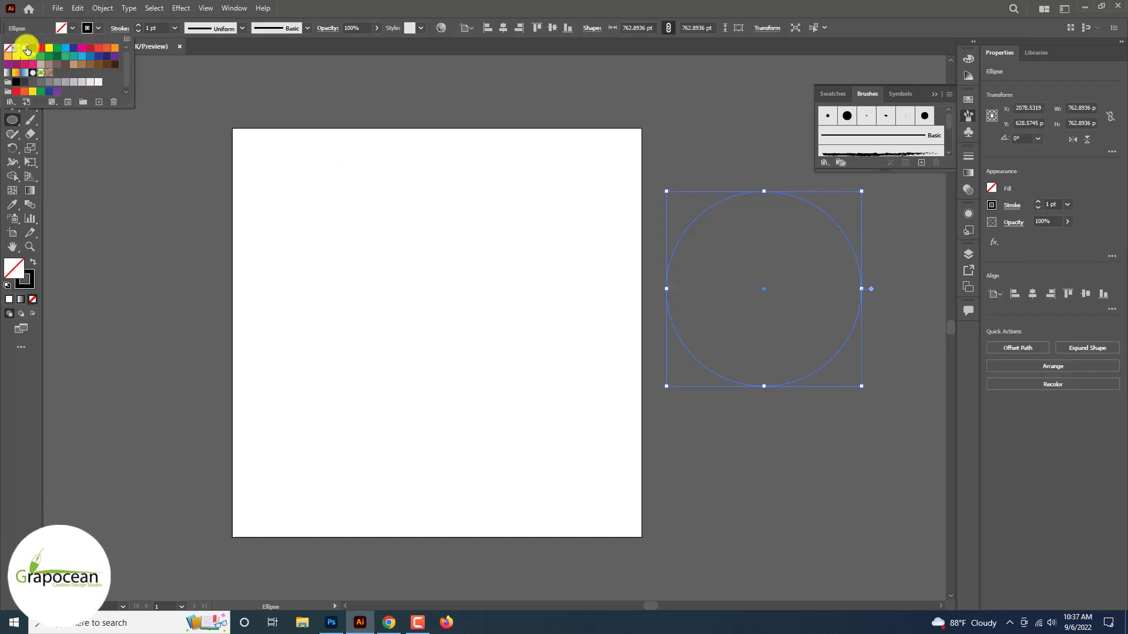
click(138, 25)
click(139, 26)
click(139, 25)
click(138, 26)
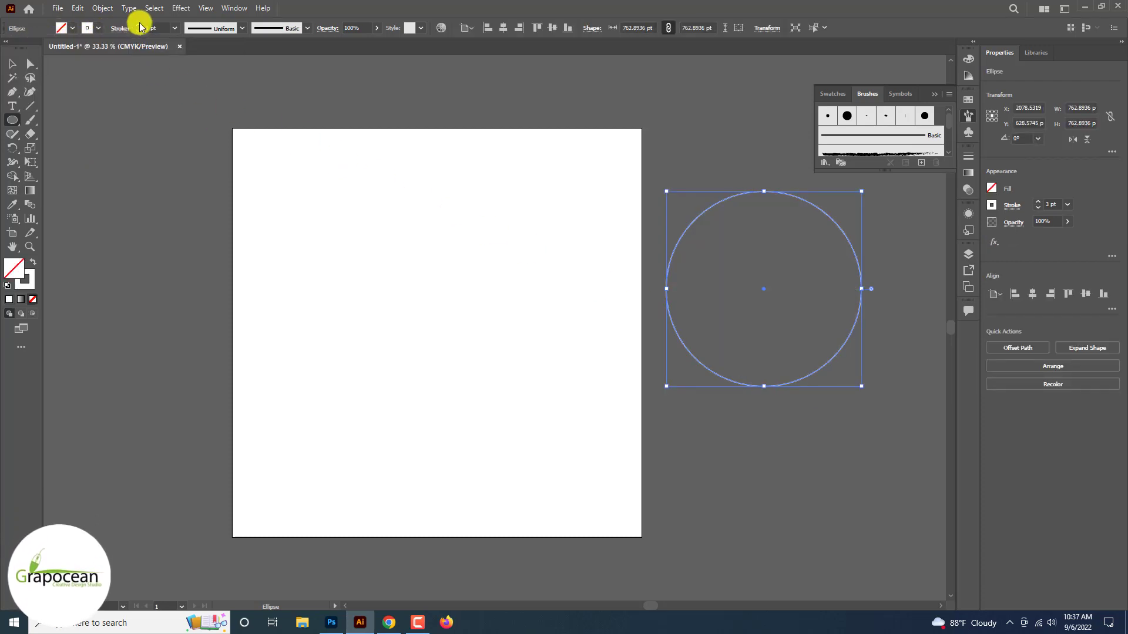
click(139, 25)
click(139, 25)
Make successively smaller concentric copies of the circle, giving five rings in total
key(v)
click(794, 455)
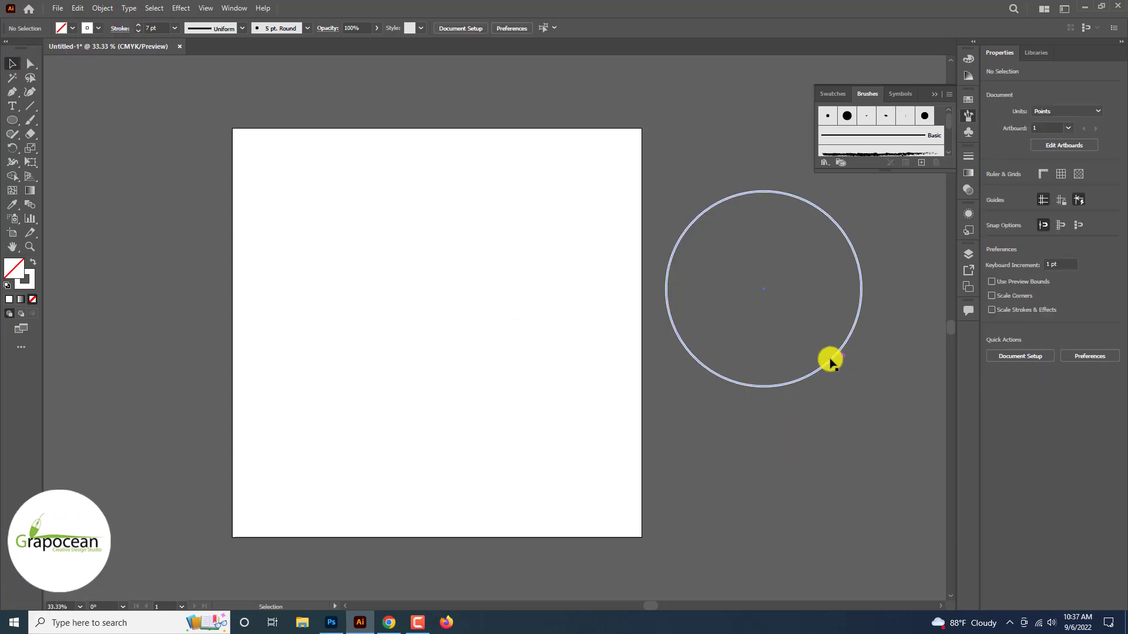
click(830, 360)
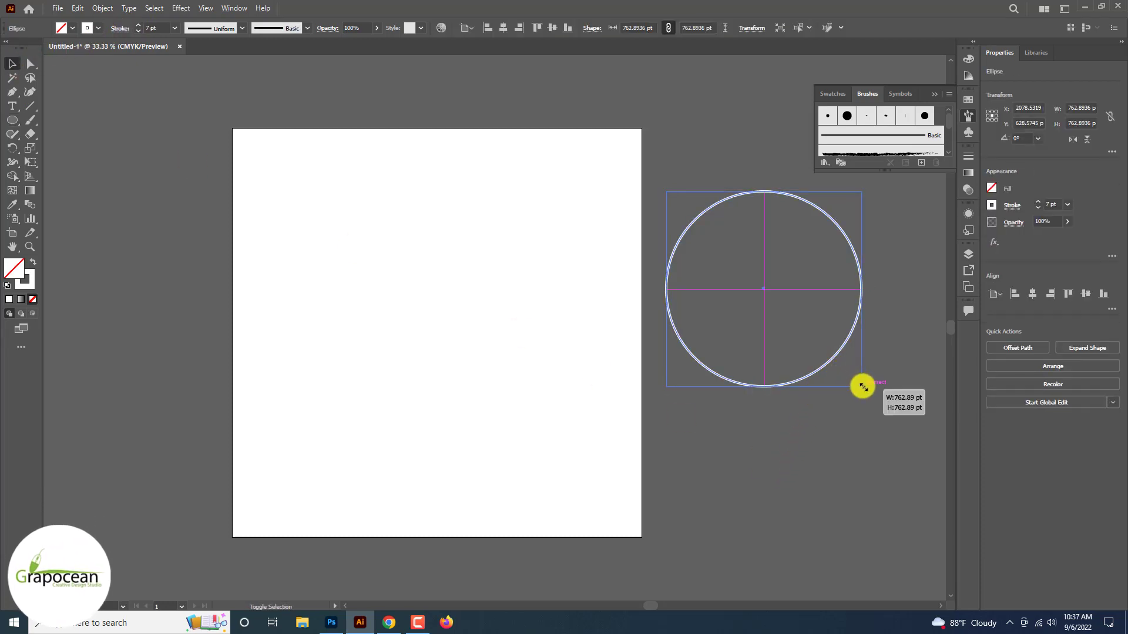
drag(863, 387, 842, 367)
click(851, 405)
click(838, 320)
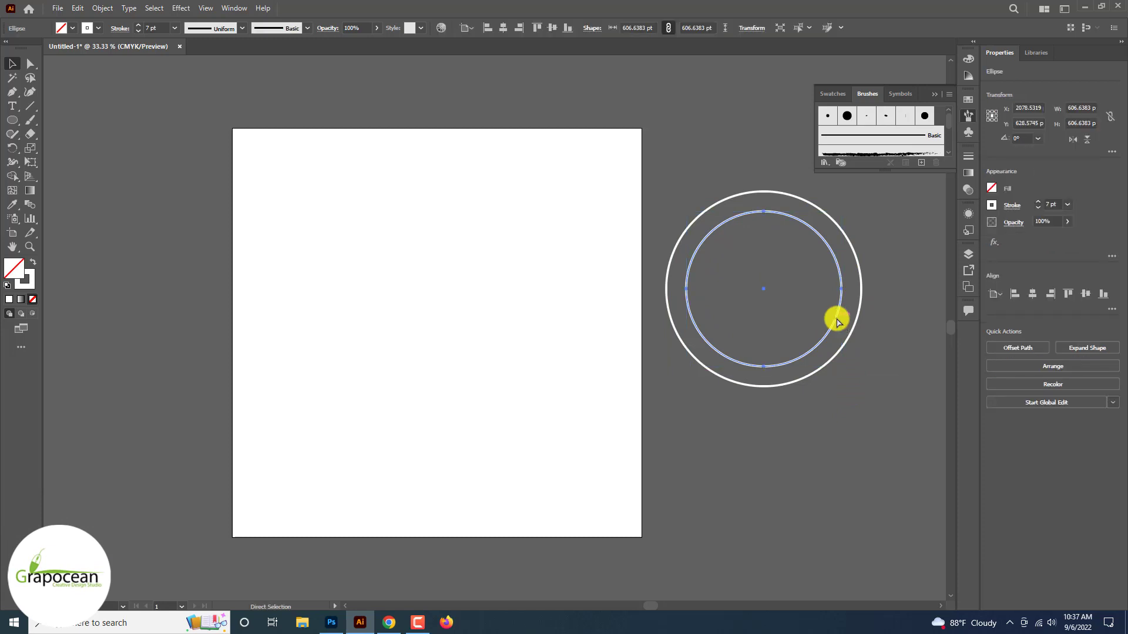
drag(842, 367, 796, 332)
click(837, 409)
click(810, 323)
click(830, 466)
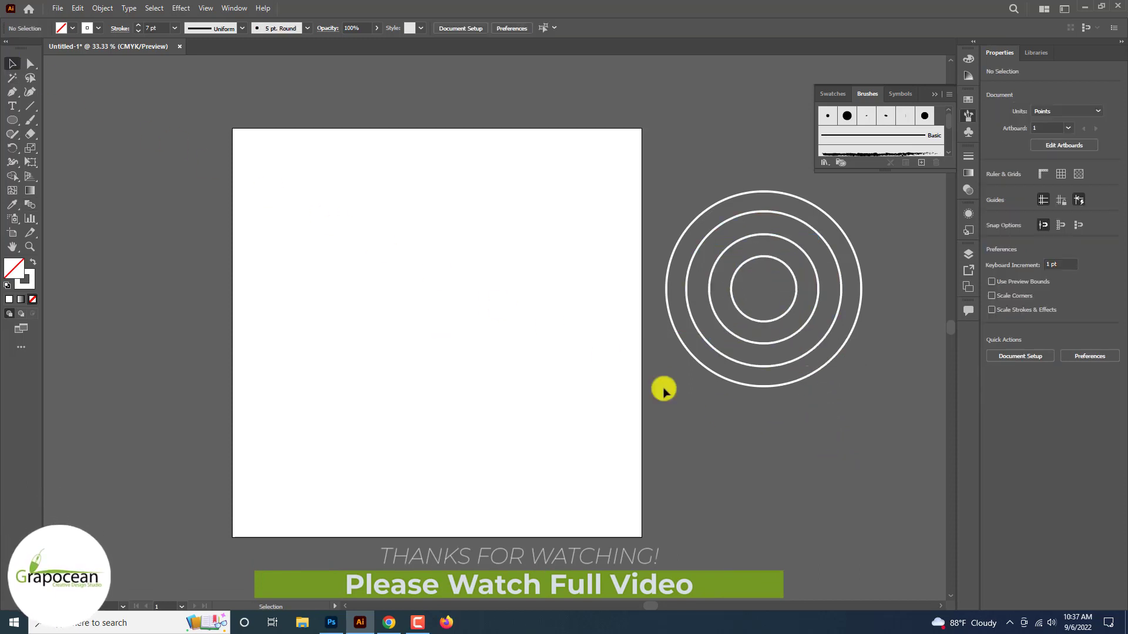
click(791, 311)
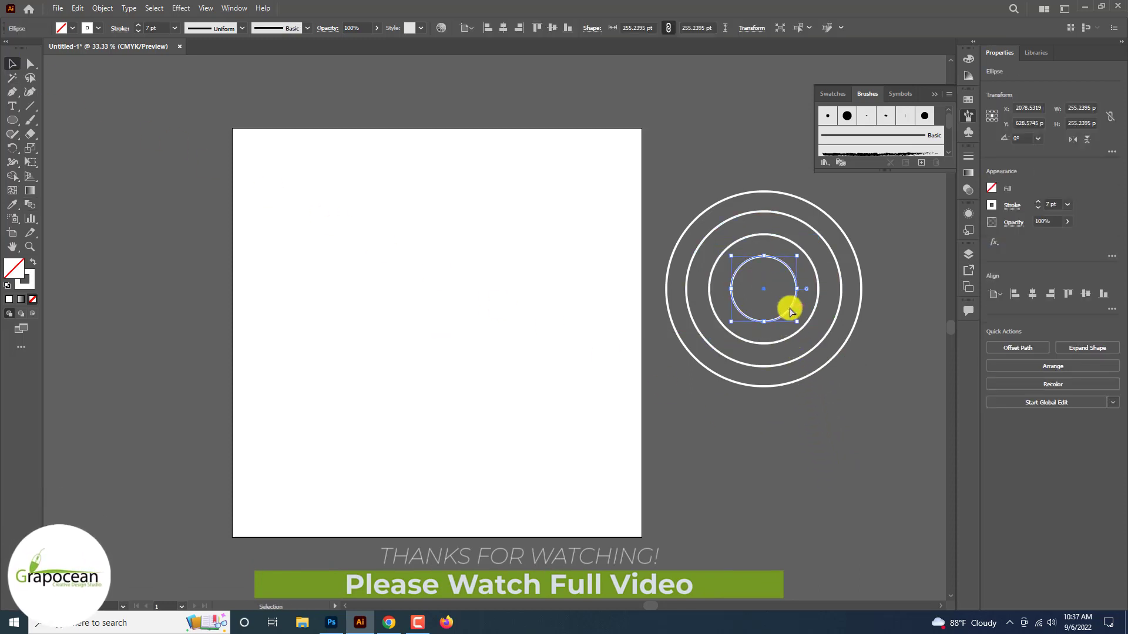
drag(796, 320, 782, 314)
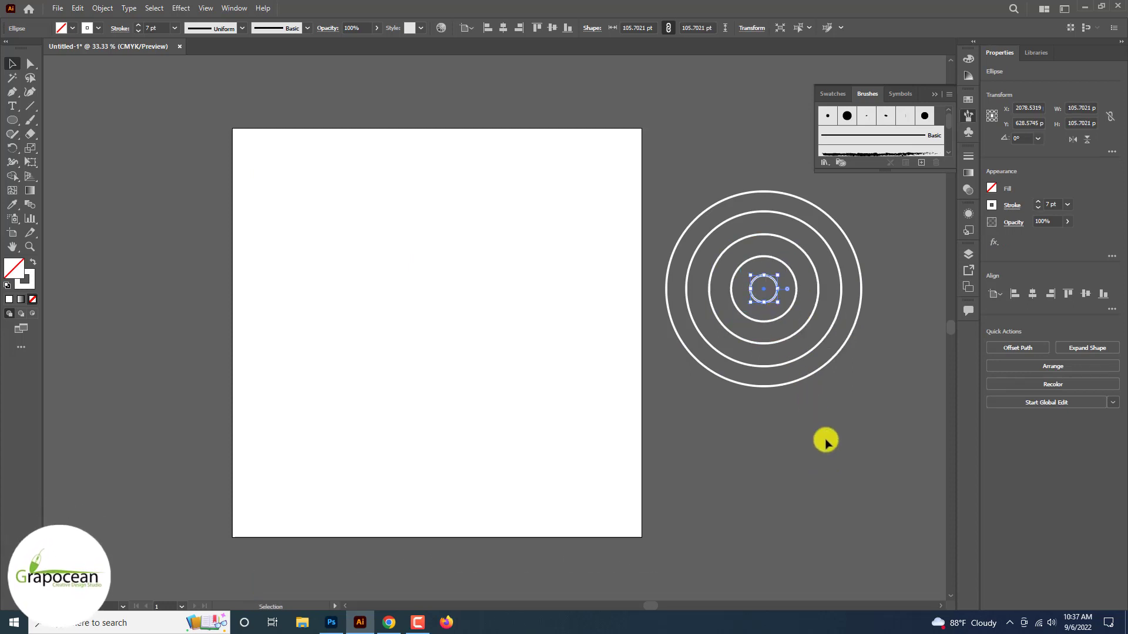
drag(826, 441, 599, 118)
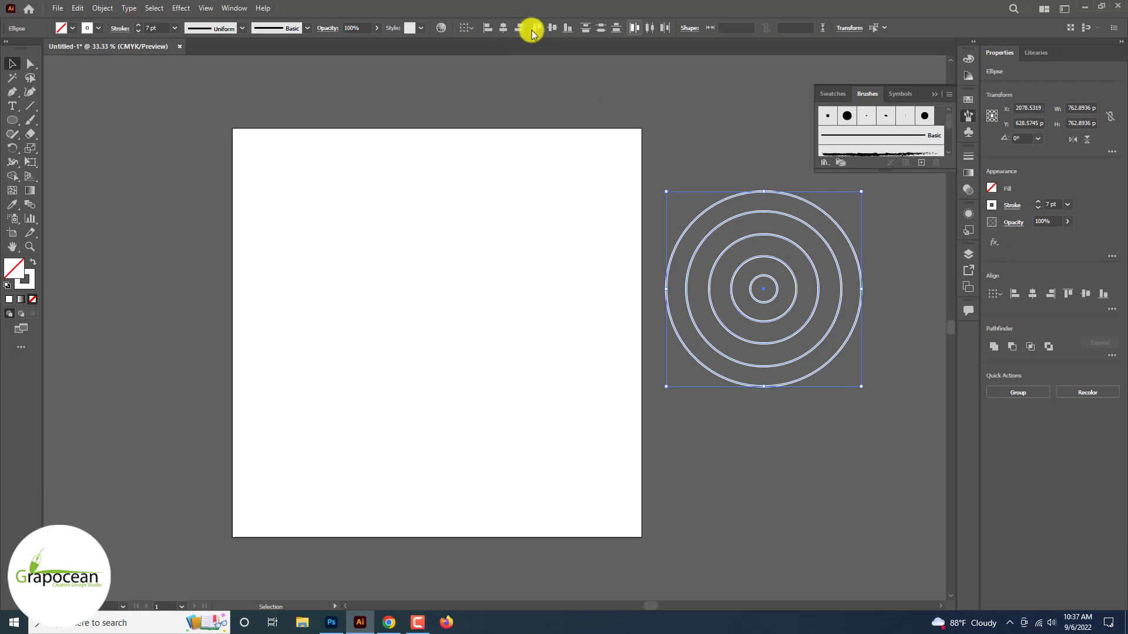
click(869, 456)
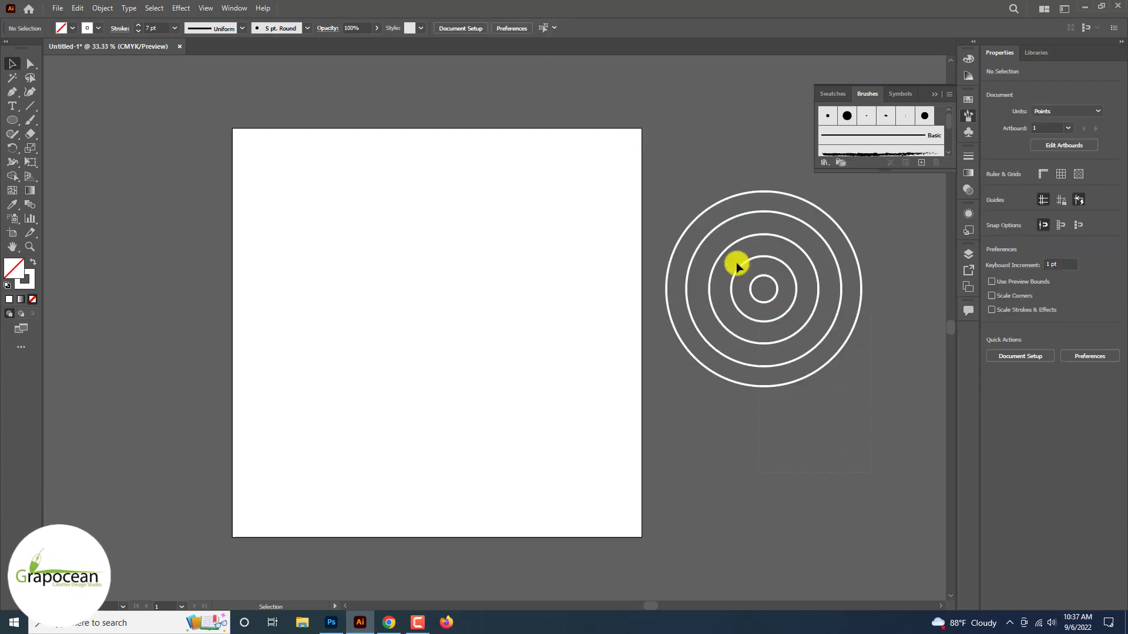
Copy the ring set straight down so it overlaps, then Divide both sets with Pathfinder
click(738, 230)
drag(773, 305, 791, 393)
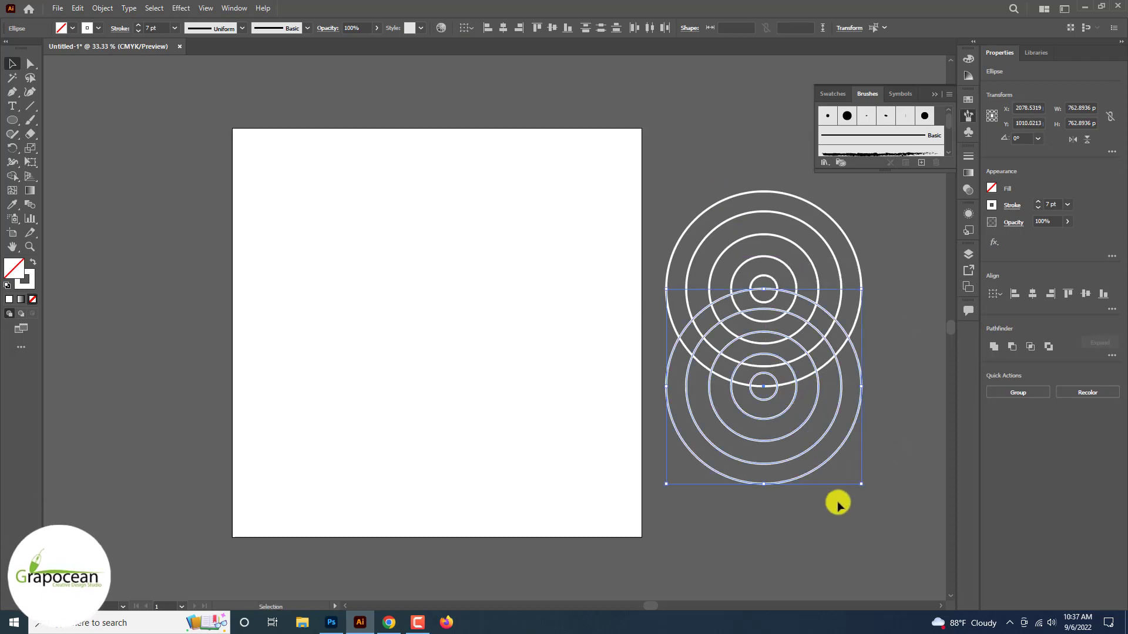
click(852, 548)
click(724, 230)
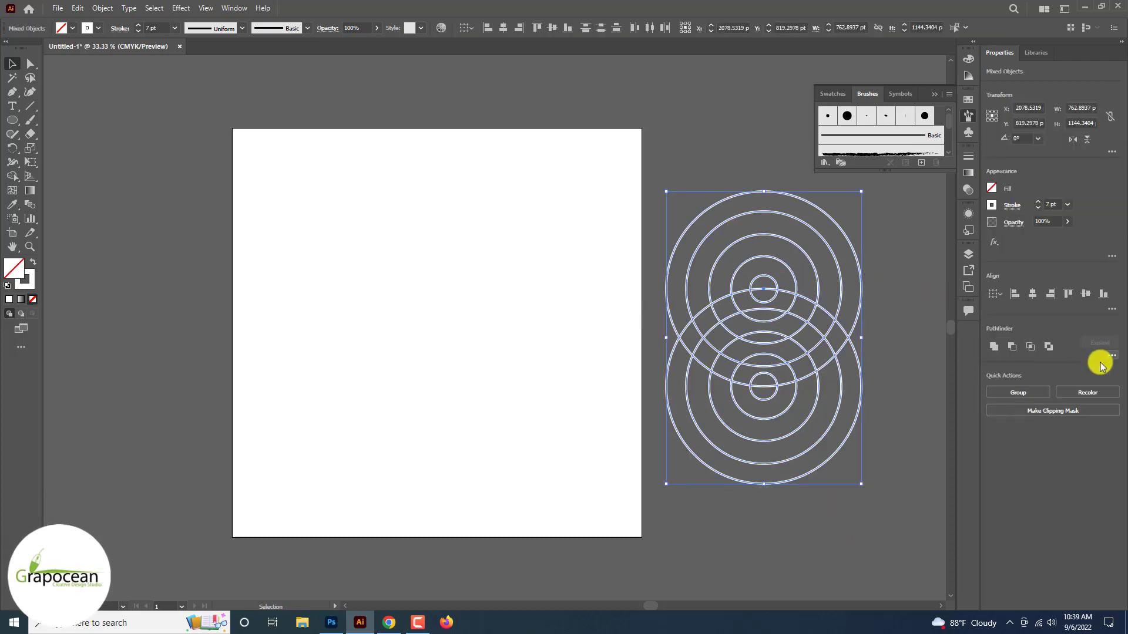
click(1081, 420)
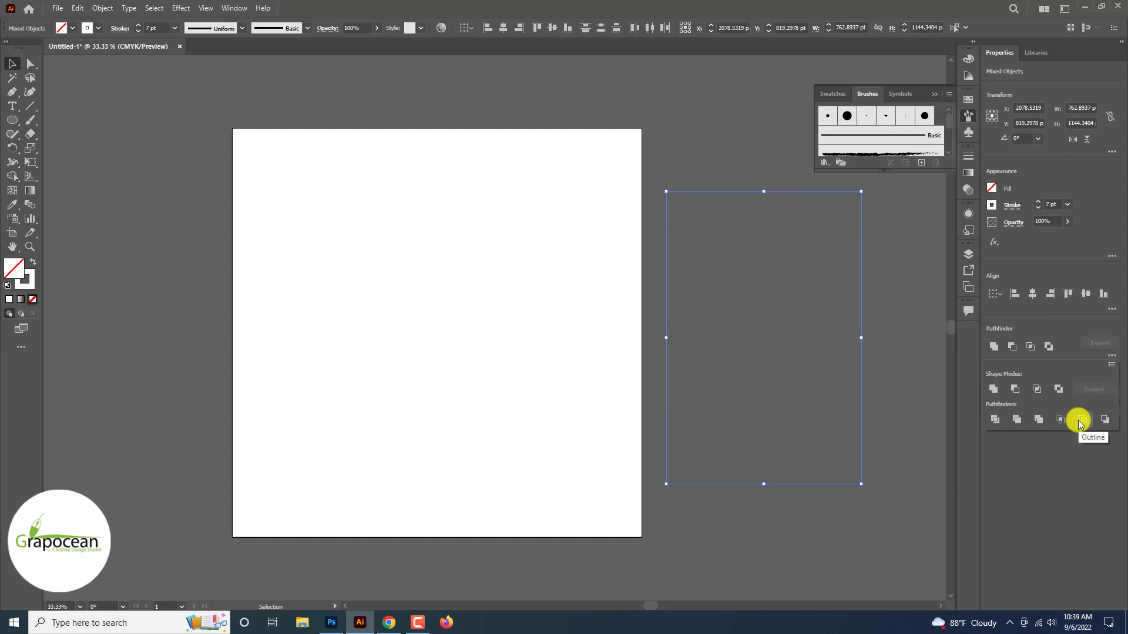
key(ctrl+z)
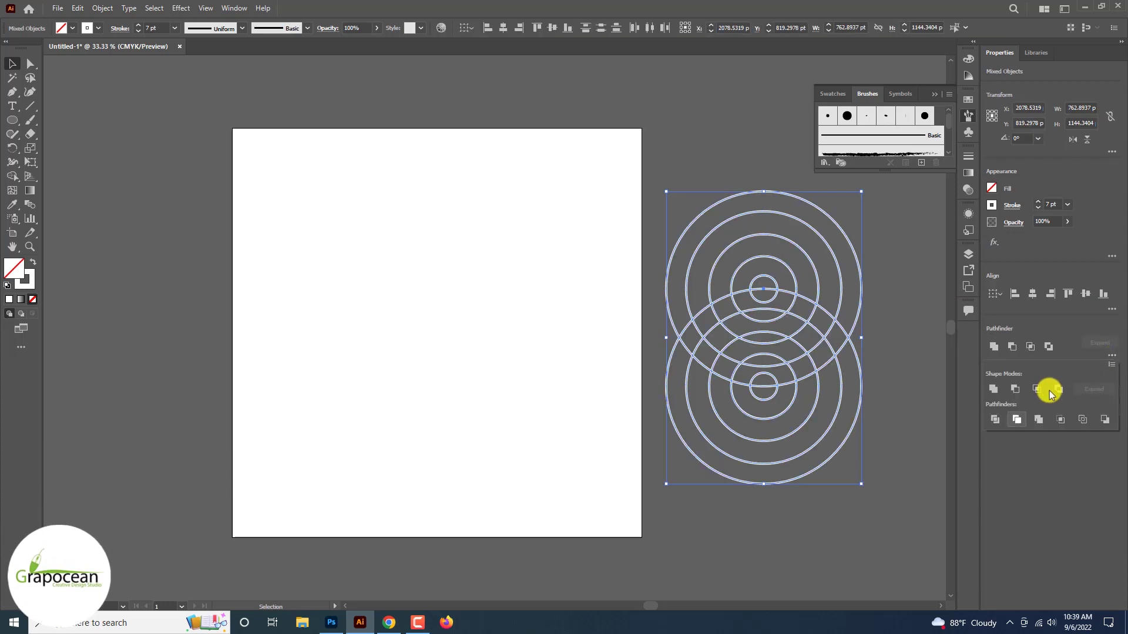
click(993, 419)
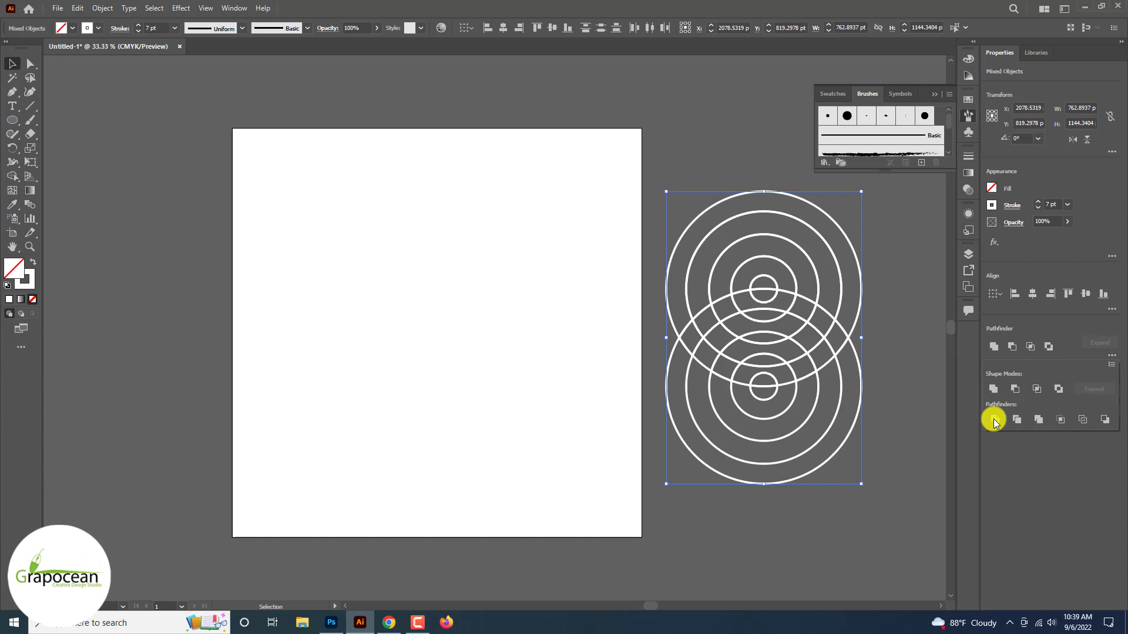
Ungroup the divided ring pieces and delete the two upper ring segments
click(63, 176)
click(742, 243)
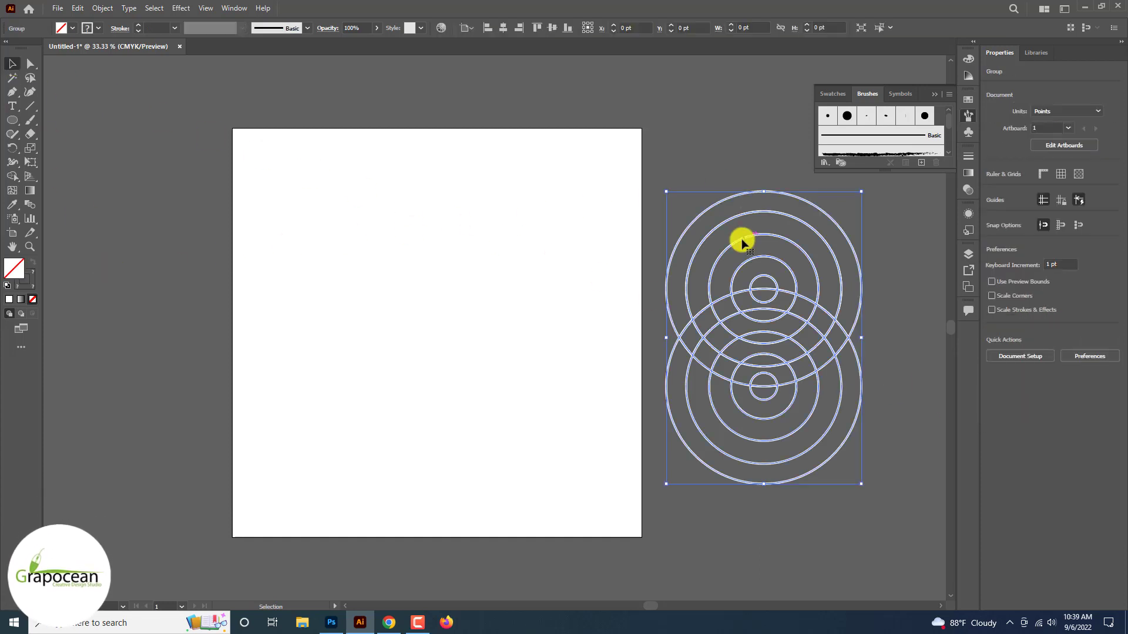
right_click(750, 244)
click(793, 325)
click(825, 251)
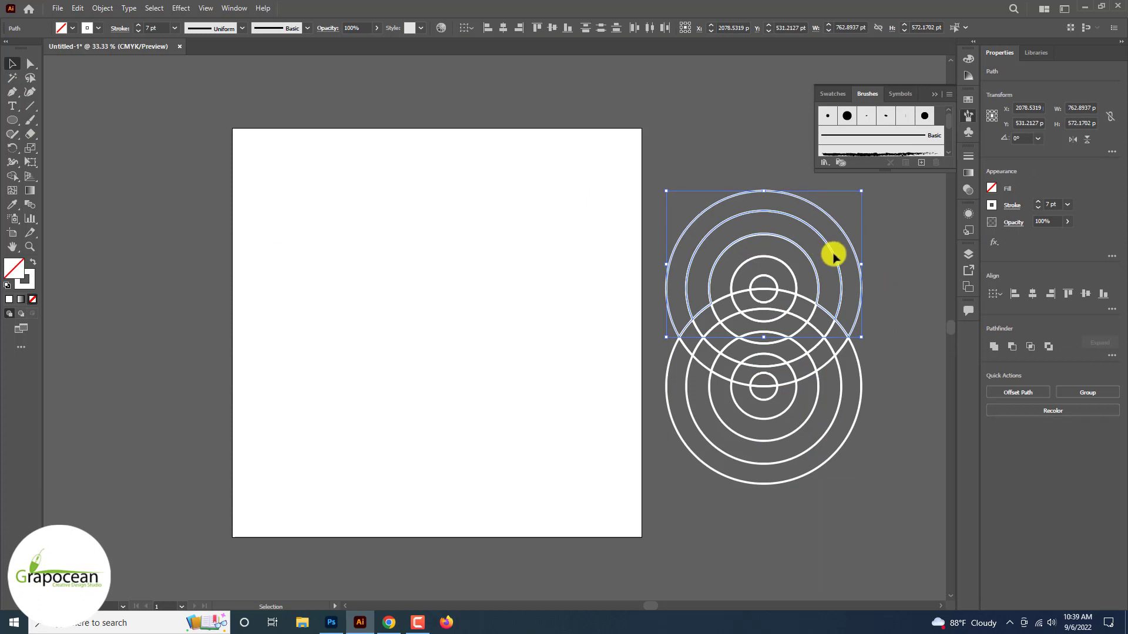
key(Delete)
click(762, 254)
key(Delete)
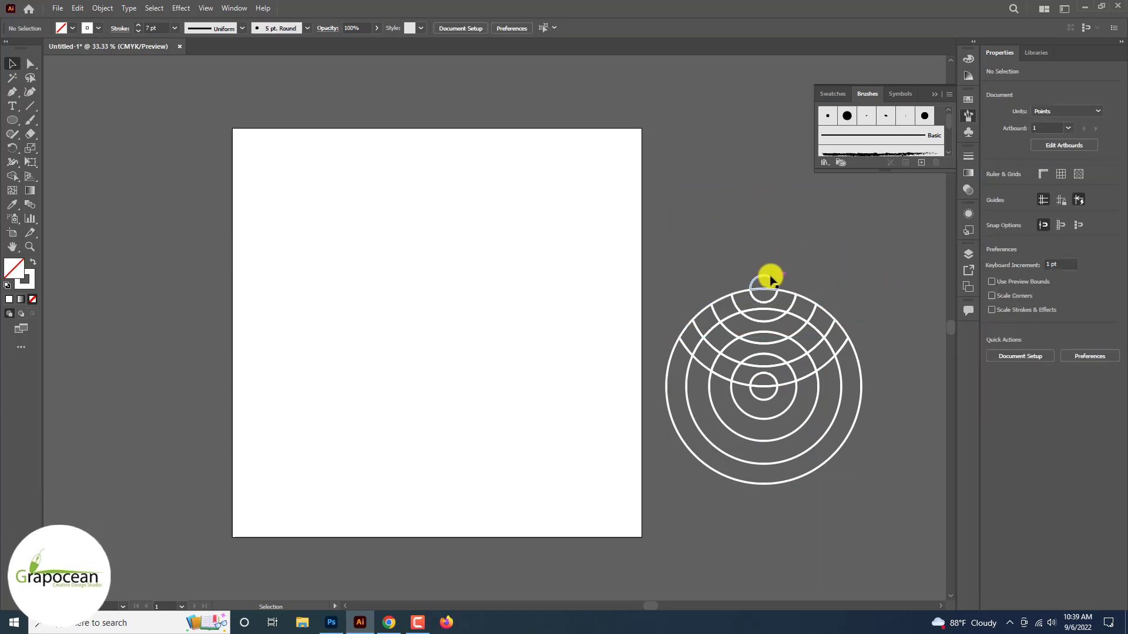
Delete the small top circle piece, the outer lower pieces and the two larger lower rings
click(770, 280)
key(Delete)
drag(856, 496, 678, 448)
key(Delete)
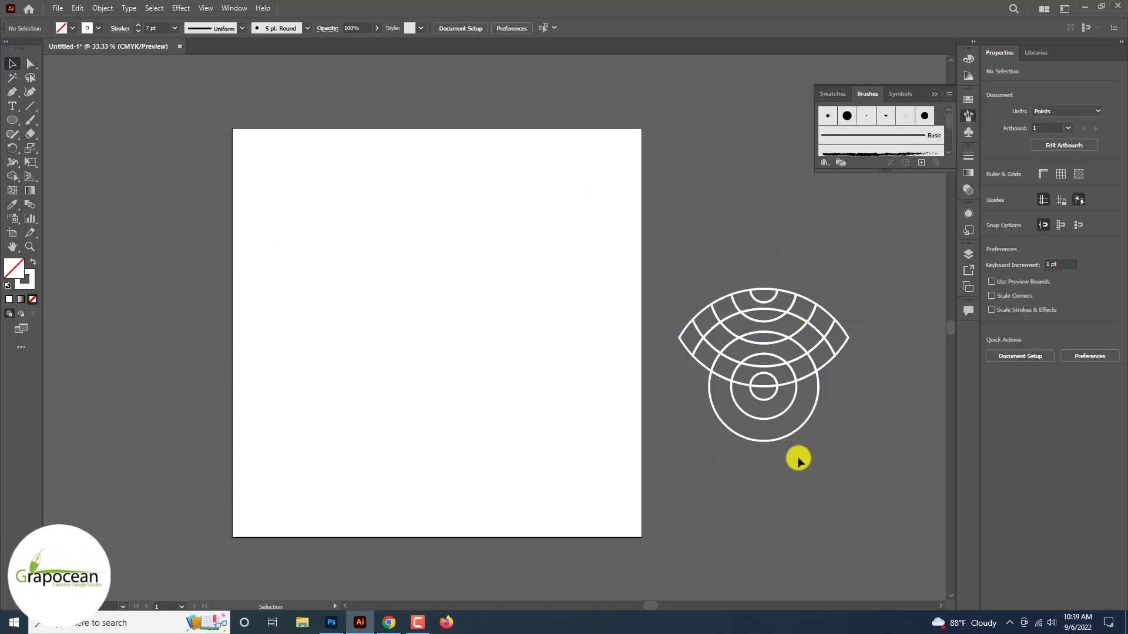
drag(797, 460, 718, 419)
key(Delete)
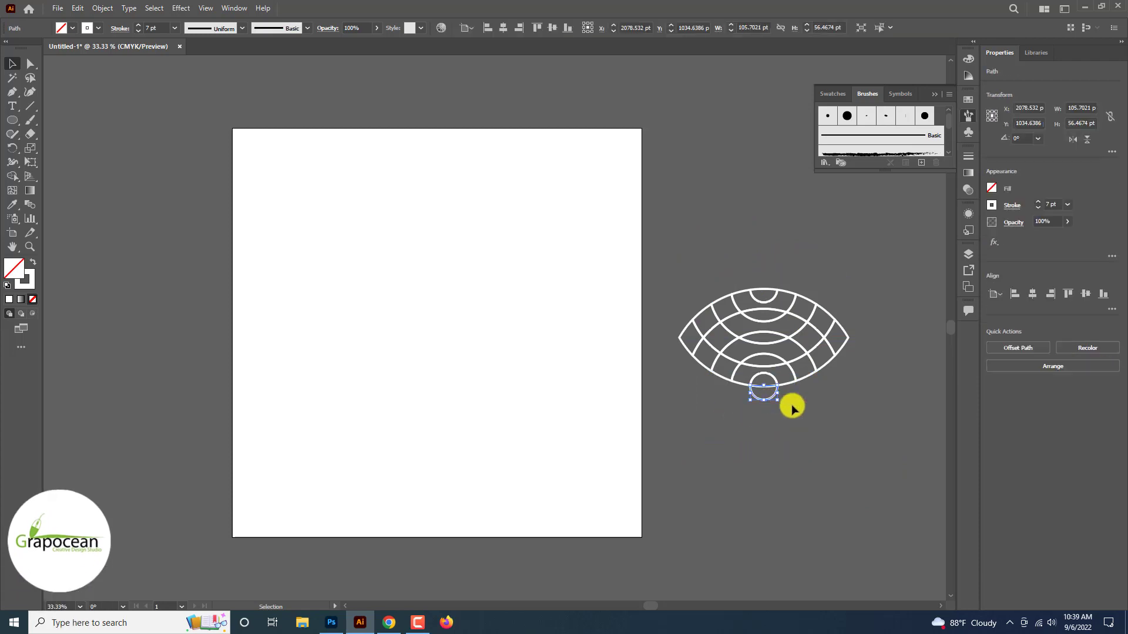
Select the finished lens pattern and drag it over toward Photoshop
drag(856, 428, 695, 246)
click(887, 392)
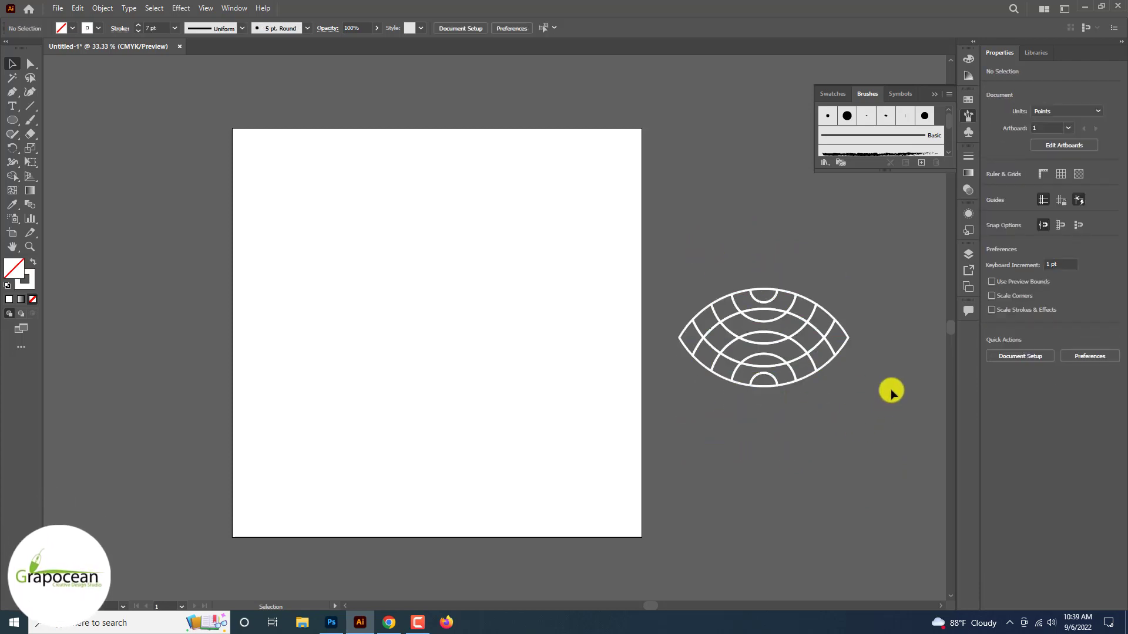
drag(889, 390, 663, 272)
drag(773, 307, 829, 461)
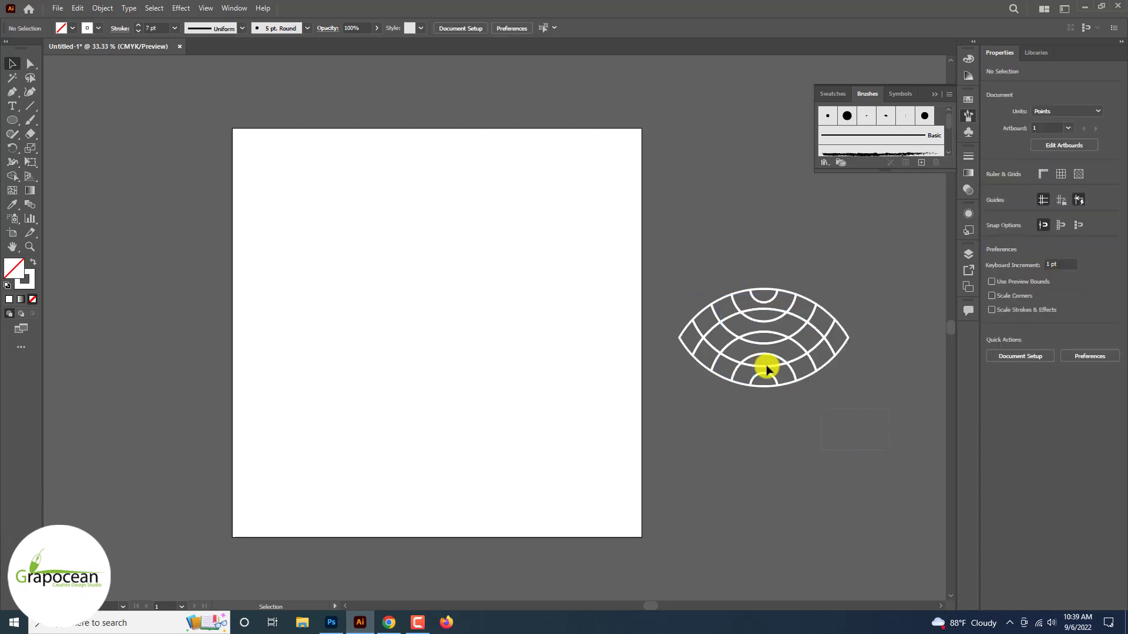
drag(765, 368, 707, 280)
drag(740, 315, 417, 589)
Drop the lens pattern into the ID card design and move it to the card's bottom
drag(347, 621, 429, 506)
scroll(584, 358, down, 1)
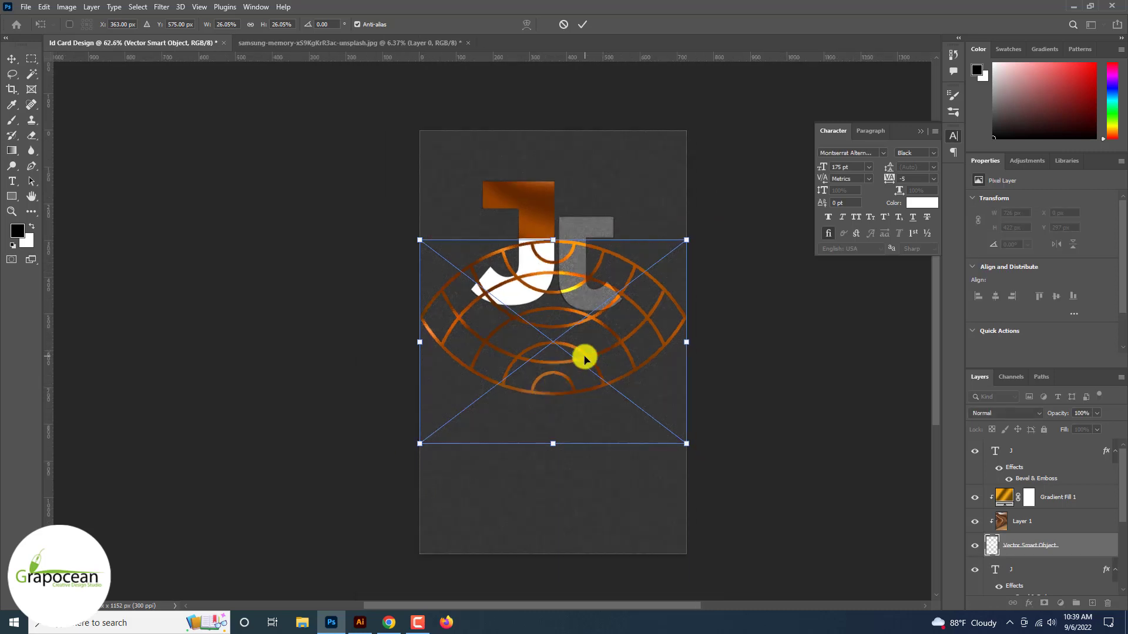
drag(584, 358, 588, 530)
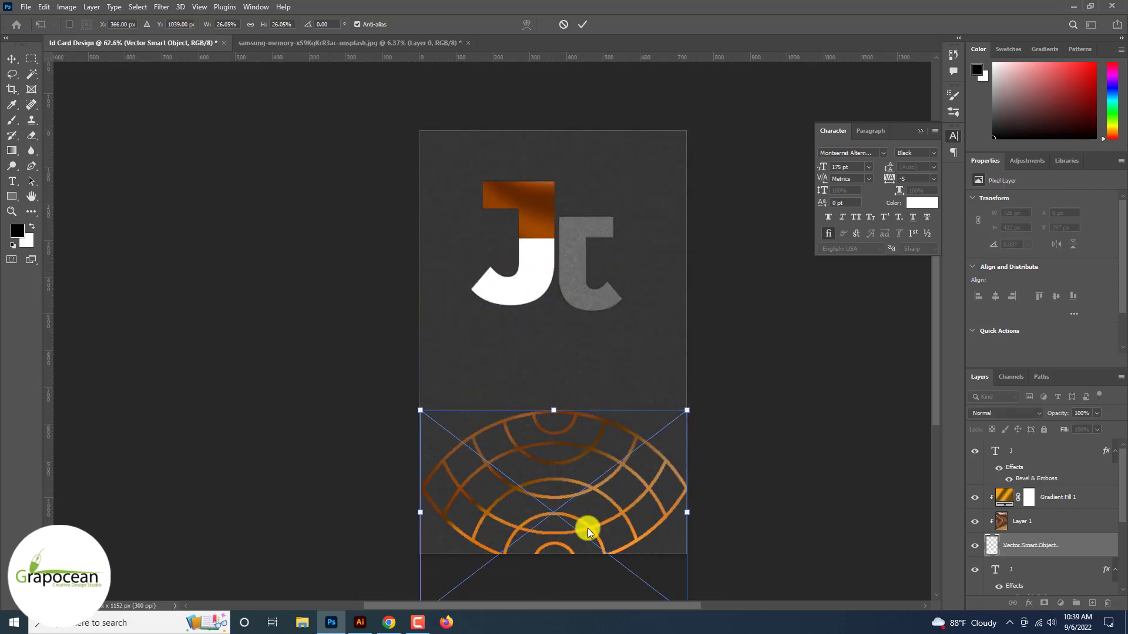
Move the pattern layer to the top, re-clip Gradient Fill 1 and Layer 1, and raise the pattern slightly
drag(1035, 538, 1032, 442)
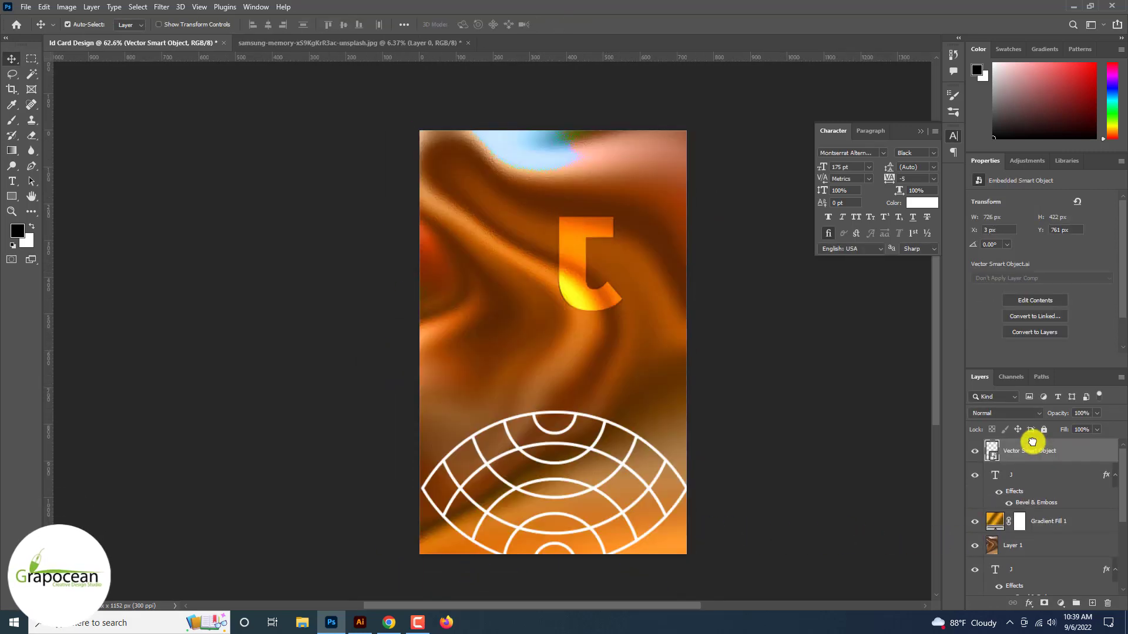
right_click(1052, 521)
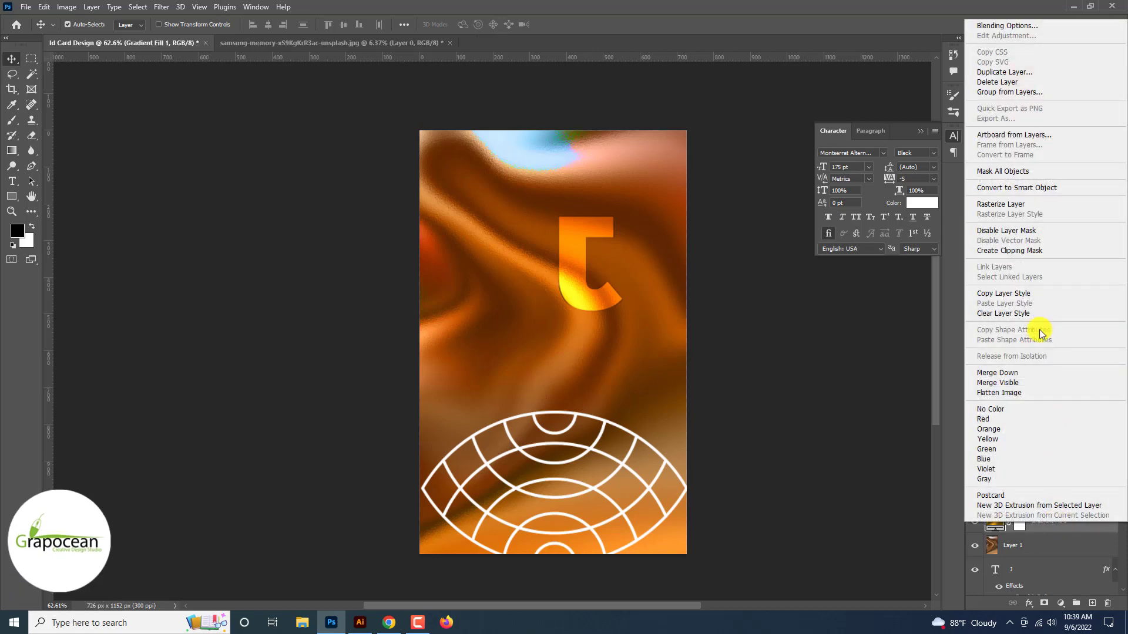
click(1033, 250)
right_click(1044, 546)
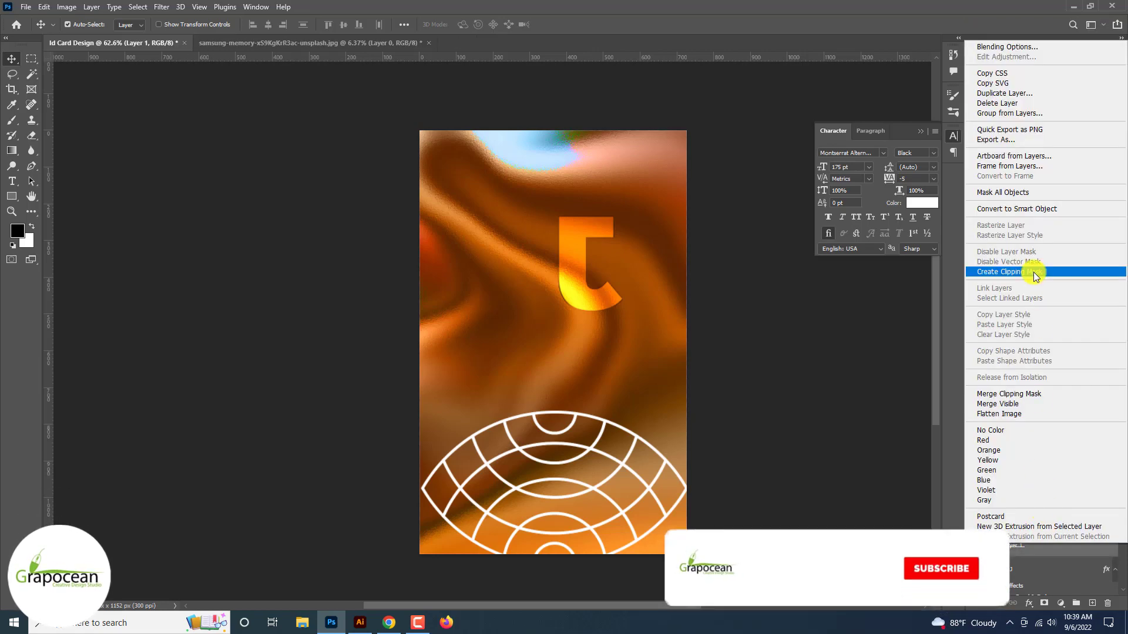
click(1004, 266)
click(993, 451)
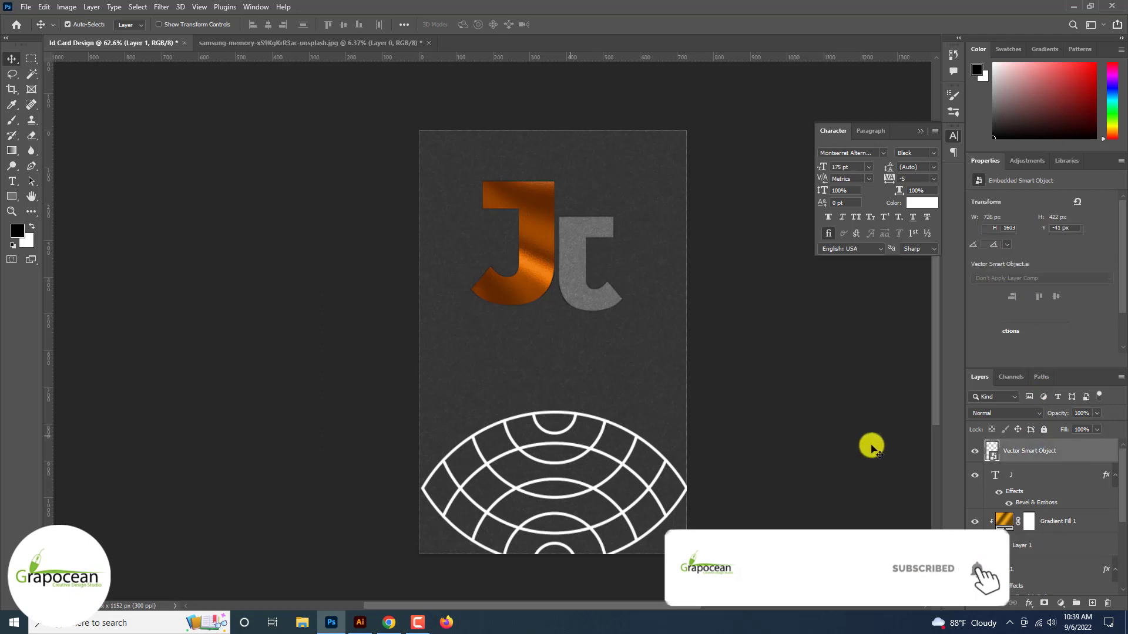
drag(600, 433, 602, 402)
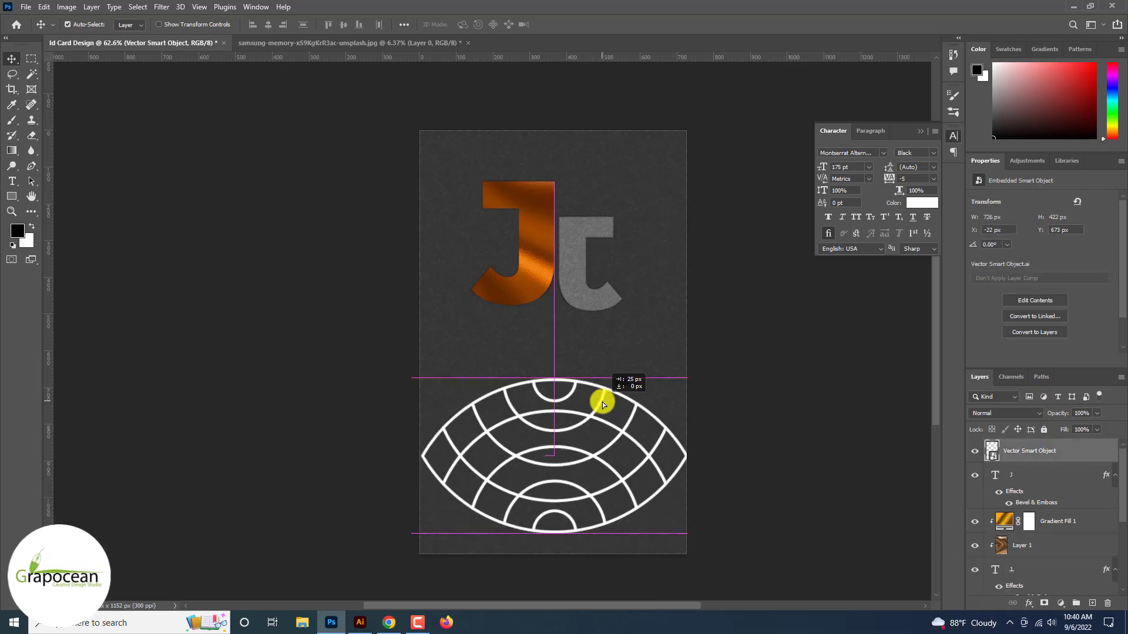
Set the grid artwork's blend mode to Overlay
click(982, 414)
scroll(1005, 418, down, 20)
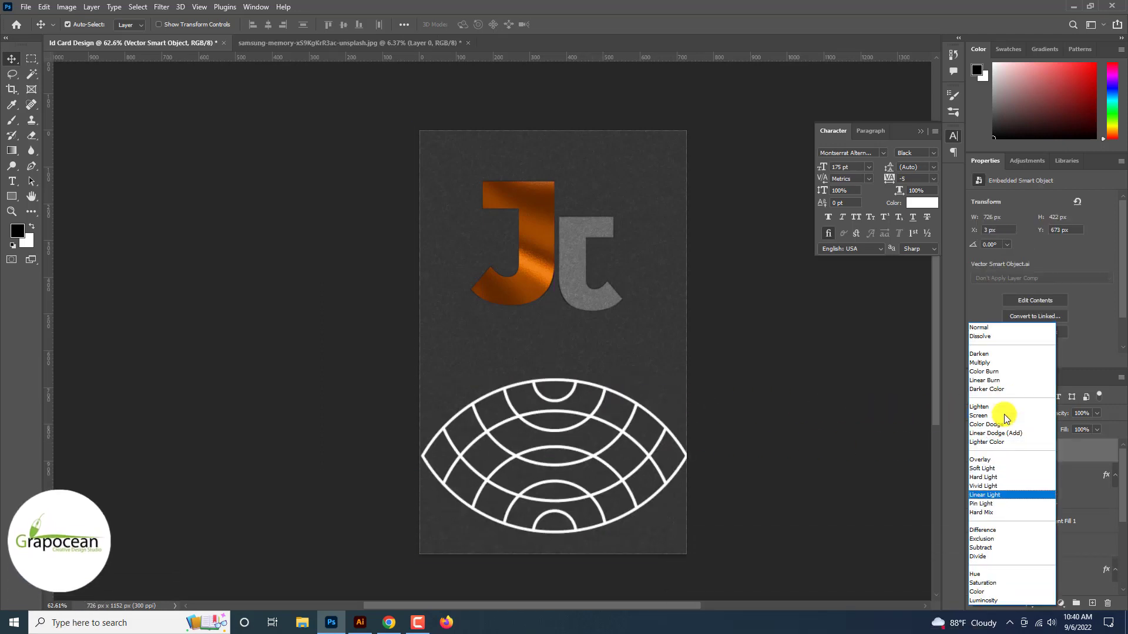
scroll(1005, 418, up, 13)
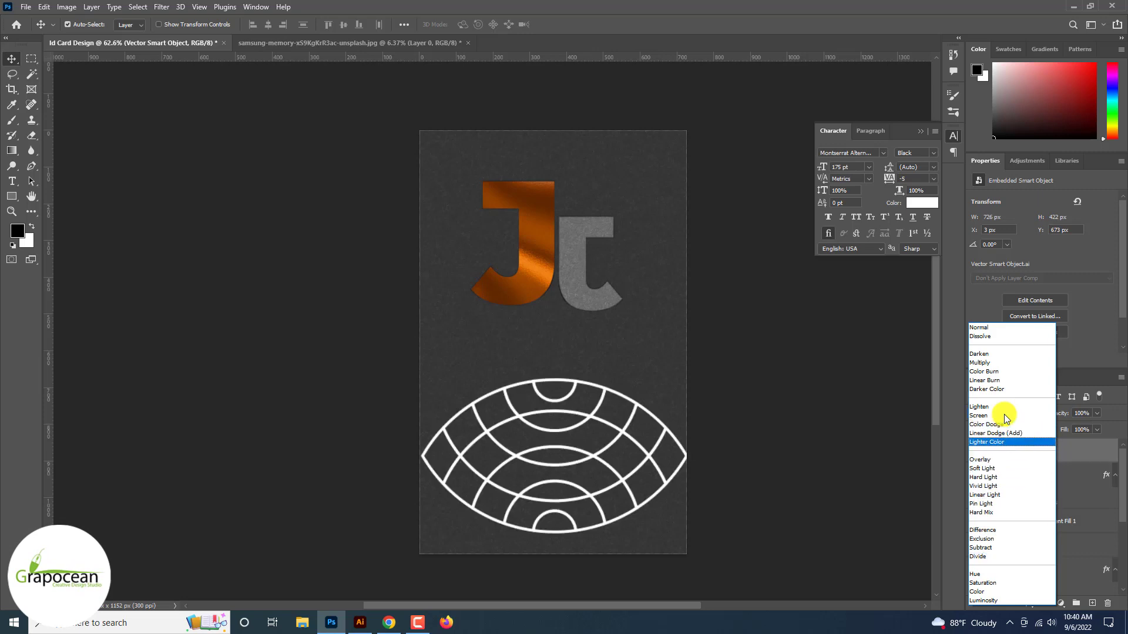
scroll(1005, 418, down, 7)
scroll(1006, 418, up, 12)
scroll(1006, 419, down, 6)
scroll(1006, 419, up, 8)
scroll(1006, 418, down, 9)
scroll(1006, 419, down, 1)
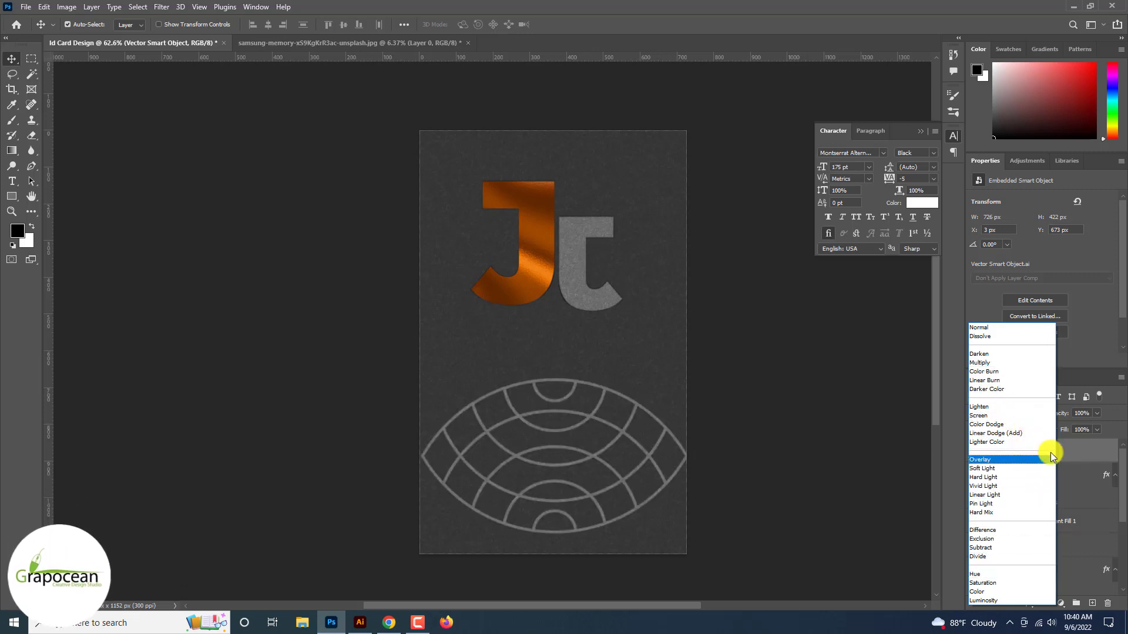
click(1045, 460)
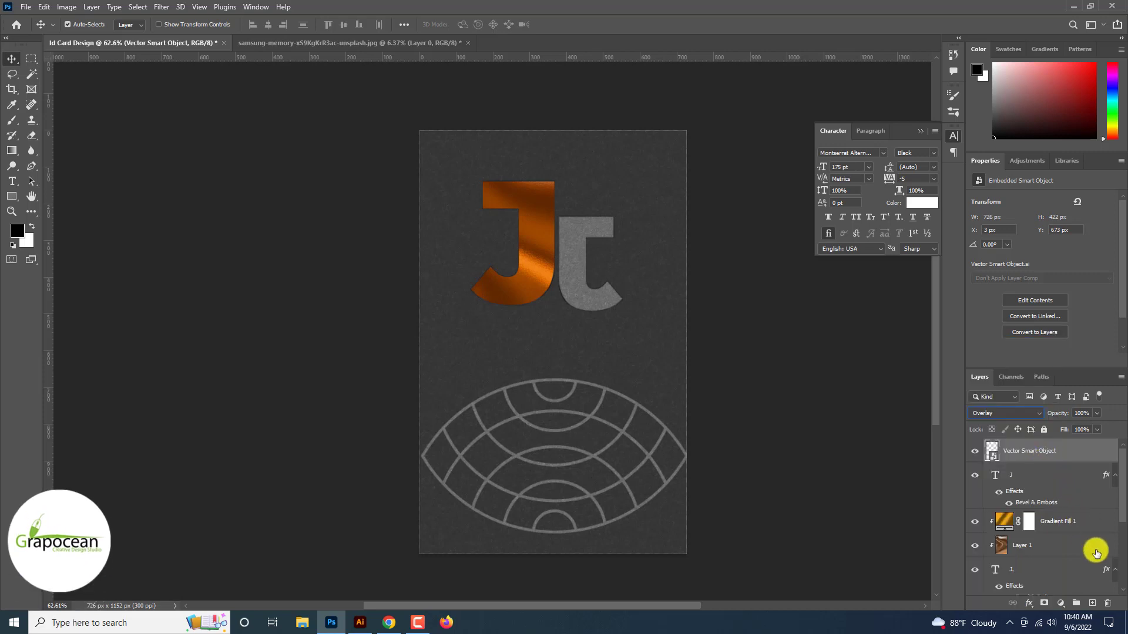
Copy the Bevel & Emboss effect onto the grid and zoom in to inspect it
drag(1099, 555, 1091, 464)
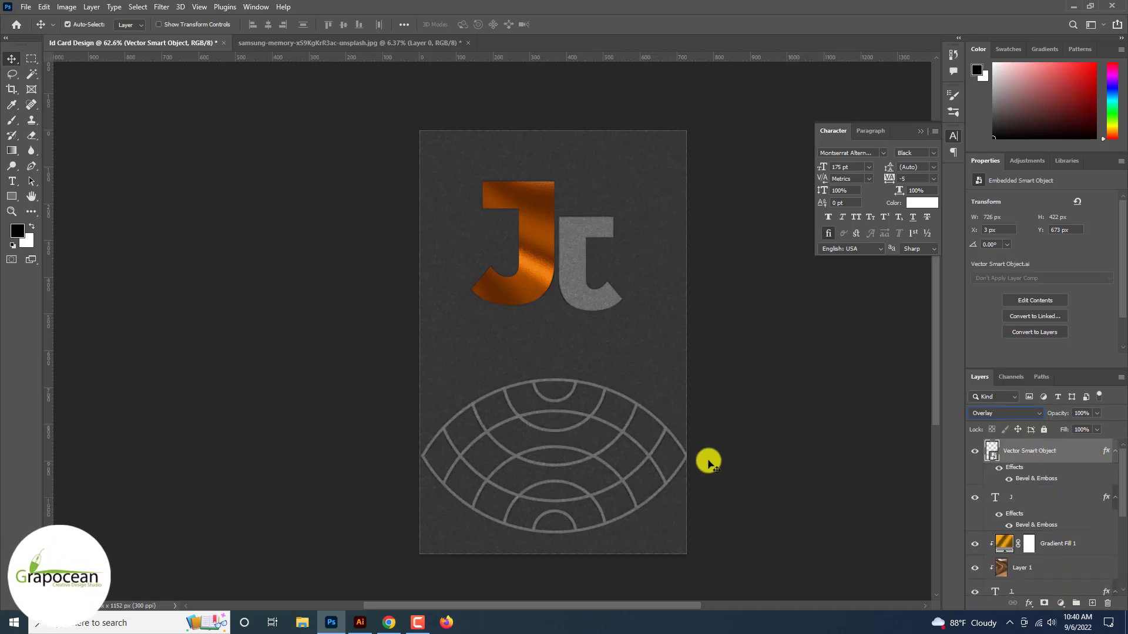
ctrl+click(611, 470)
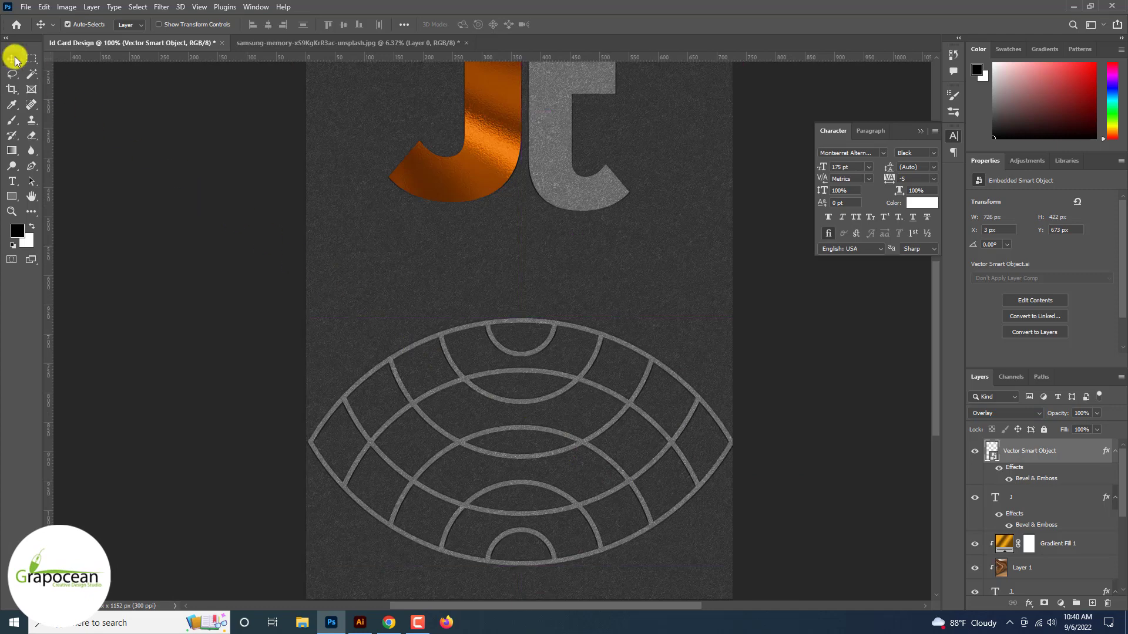
scroll(438, 429, up, 3)
key(shift+alt+o)
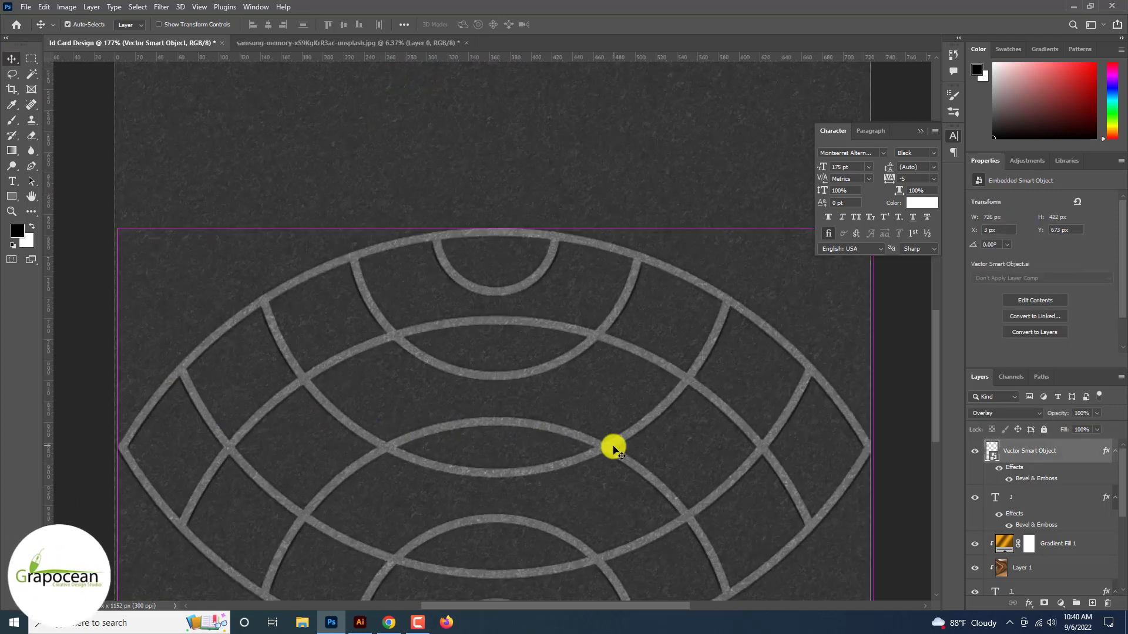
scroll(647, 448, right, 1)
scroll(858, 440, right, 2)
click(873, 440)
scroll(874, 441, down, 5)
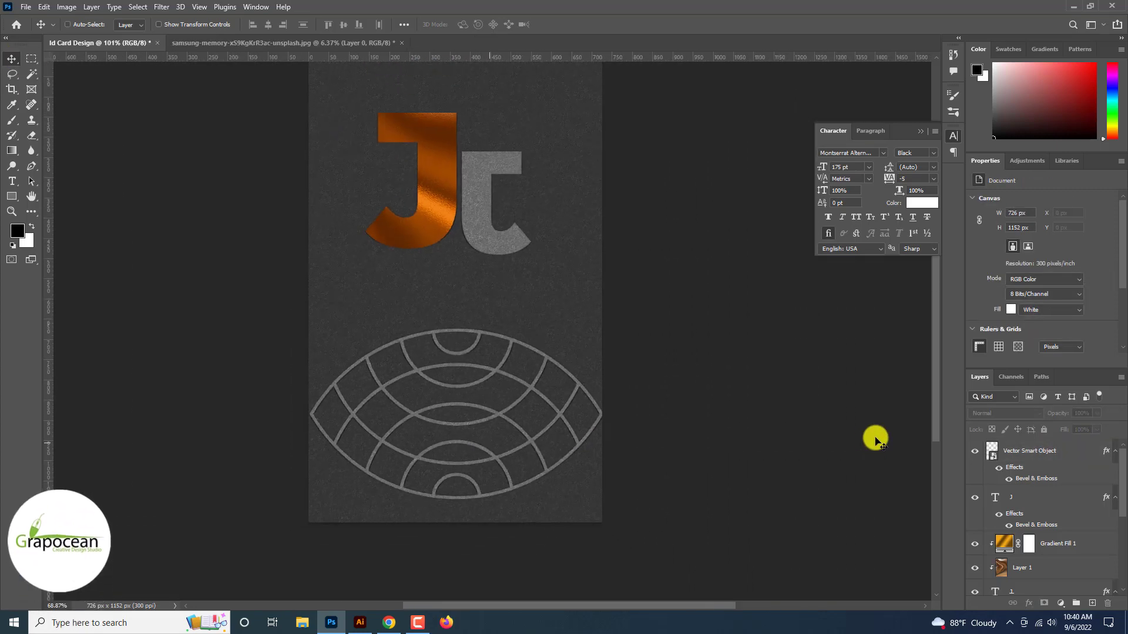
Move the grid down to the card's bottom and begin a wavy pen outline
drag(561, 388, 602, 509)
scroll(605, 545, down, 2)
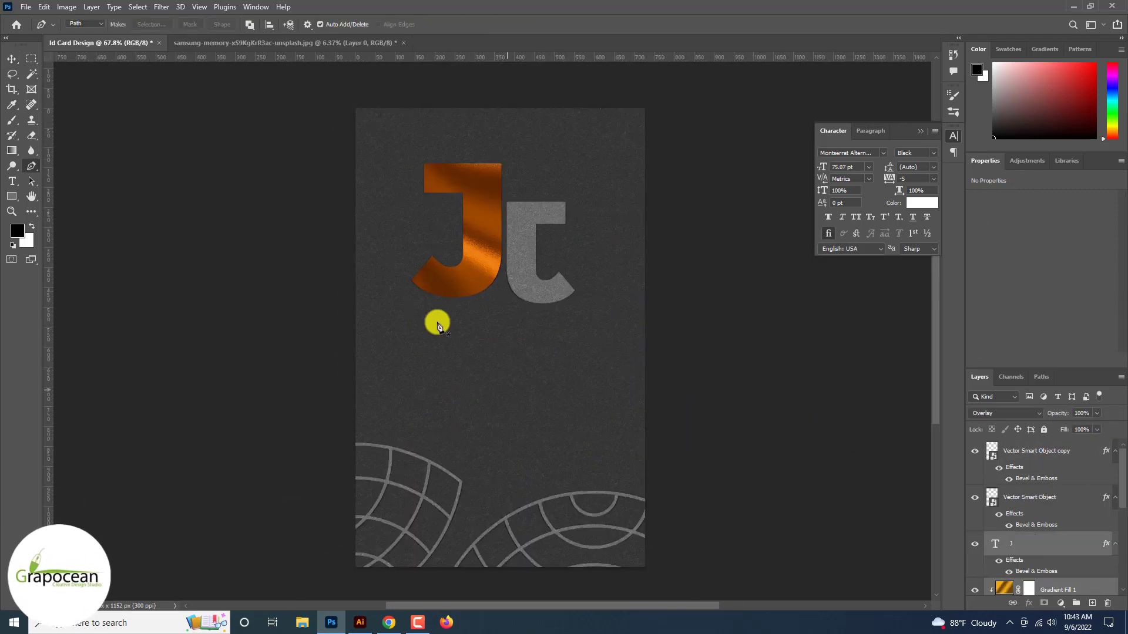
click(480, 373)
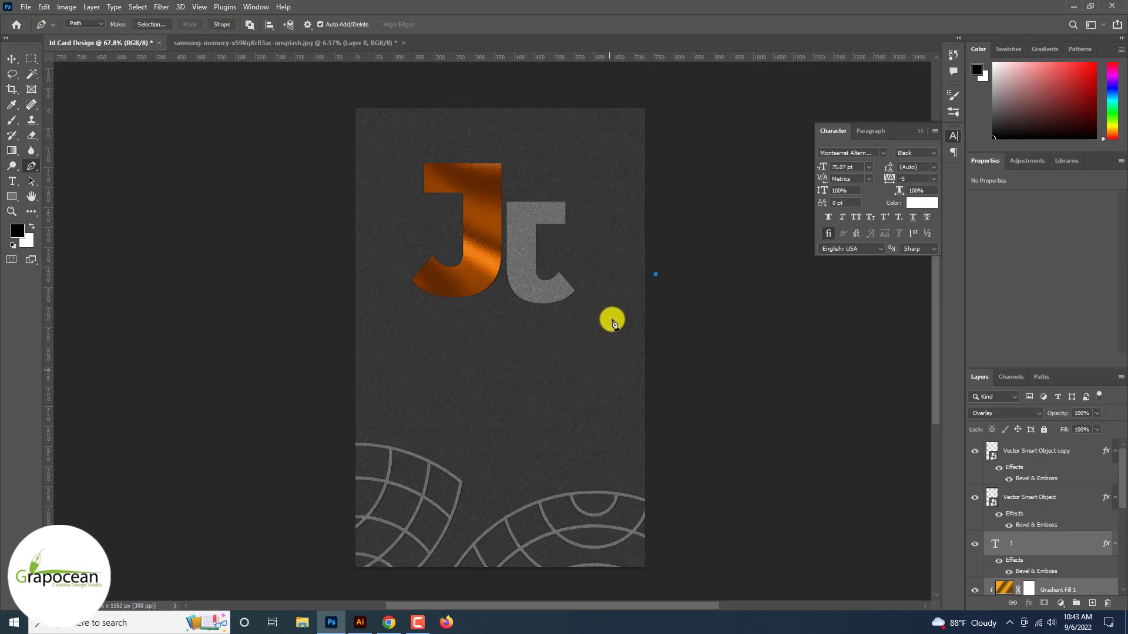
drag(555, 376, 564, 467)
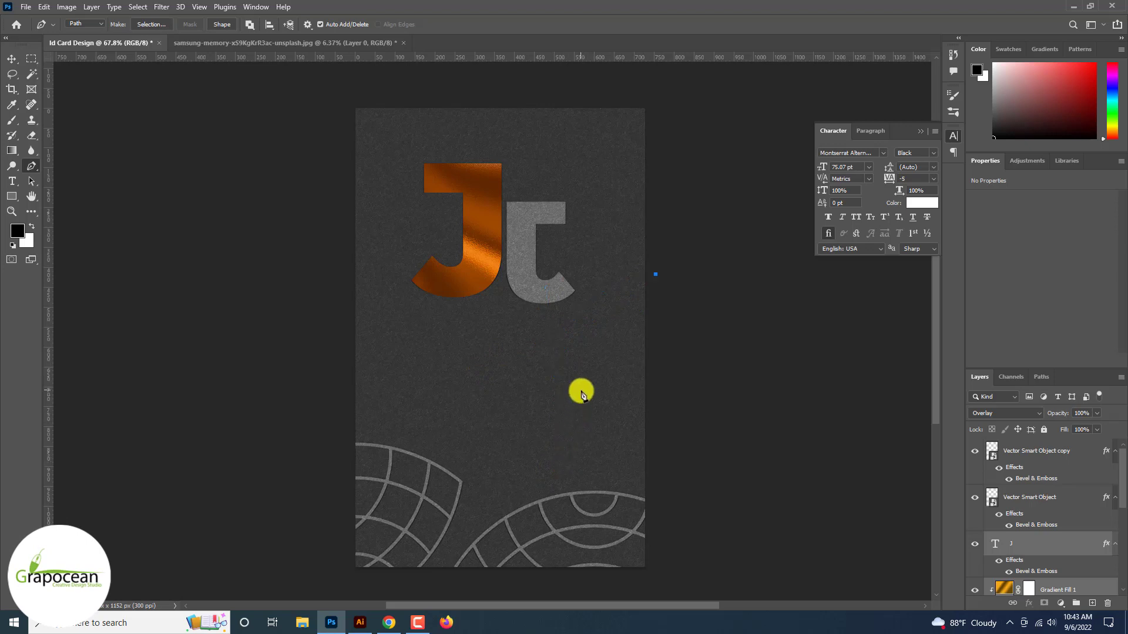
Undo the stray curve points and switch the Pen tool to Shape mode
scroll(617, 497, down, 2)
drag(519, 544, 464, 567)
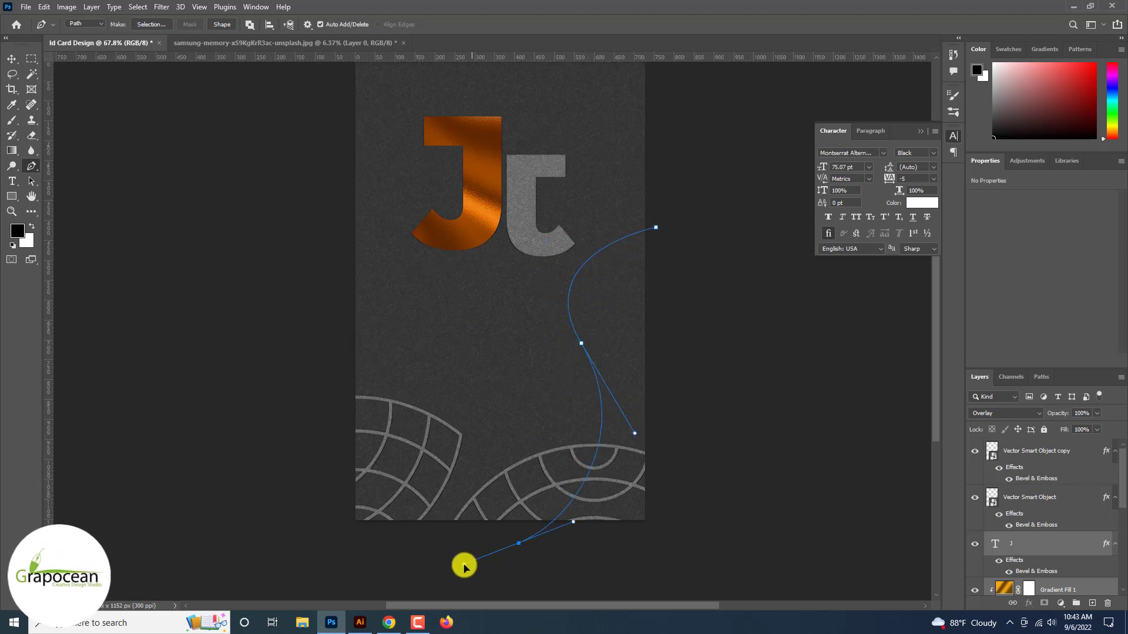
key(ctrl+z)
key(ctrl+z)
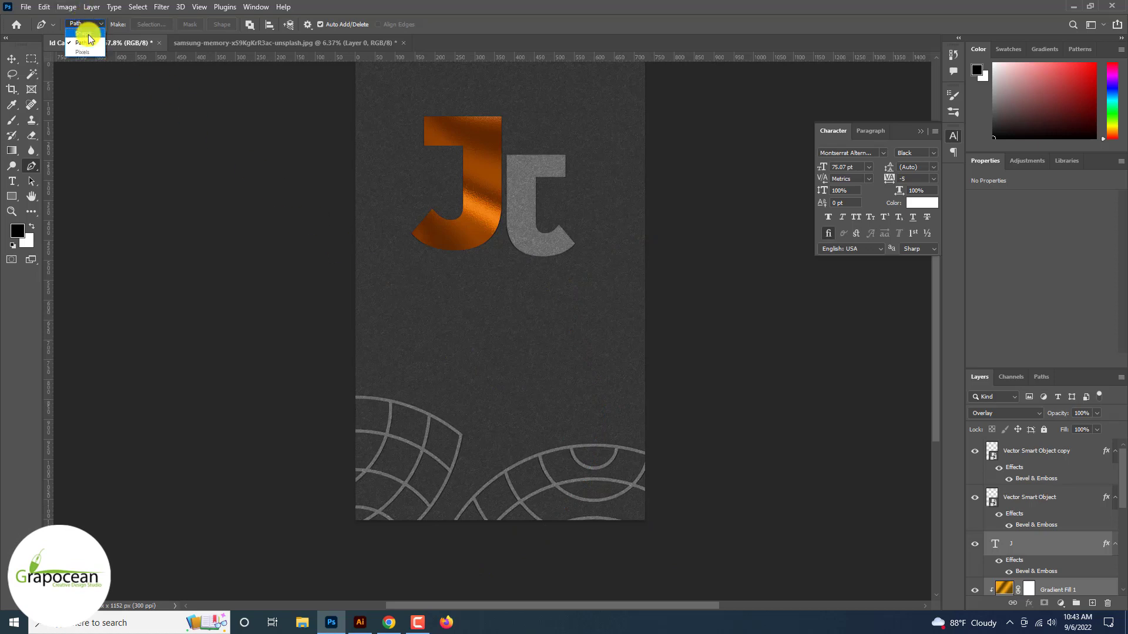
click(87, 33)
click(667, 263)
Draw a closed wavy shape along the card's right edge and fill it orange
drag(594, 327, 599, 393)
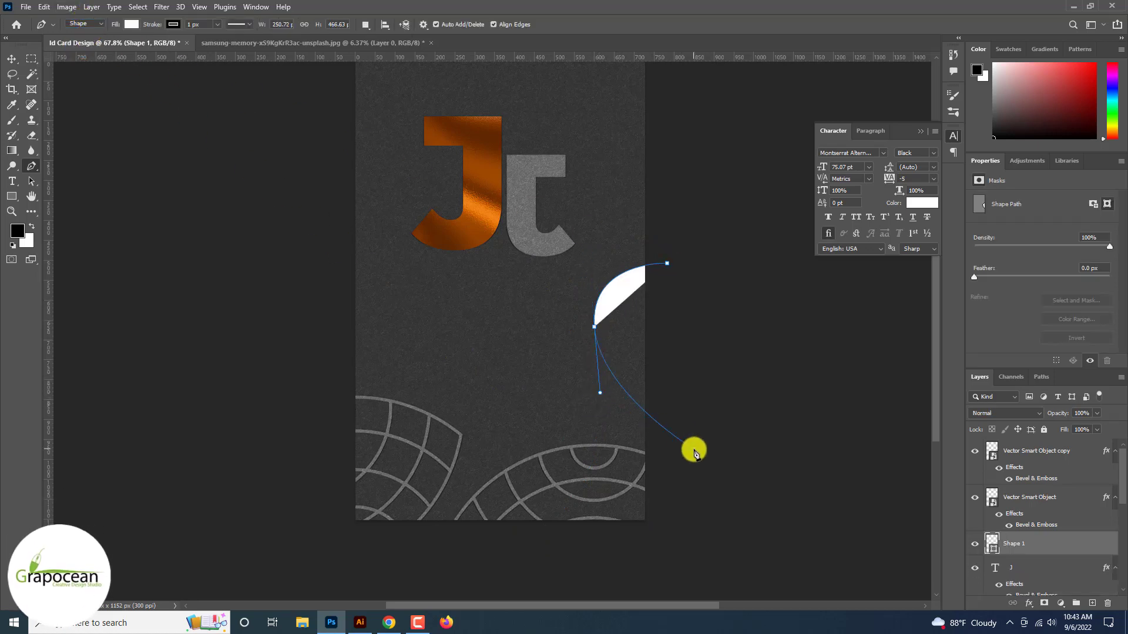
drag(673, 447, 675, 494)
drag(563, 533, 577, 602)
click(699, 545)
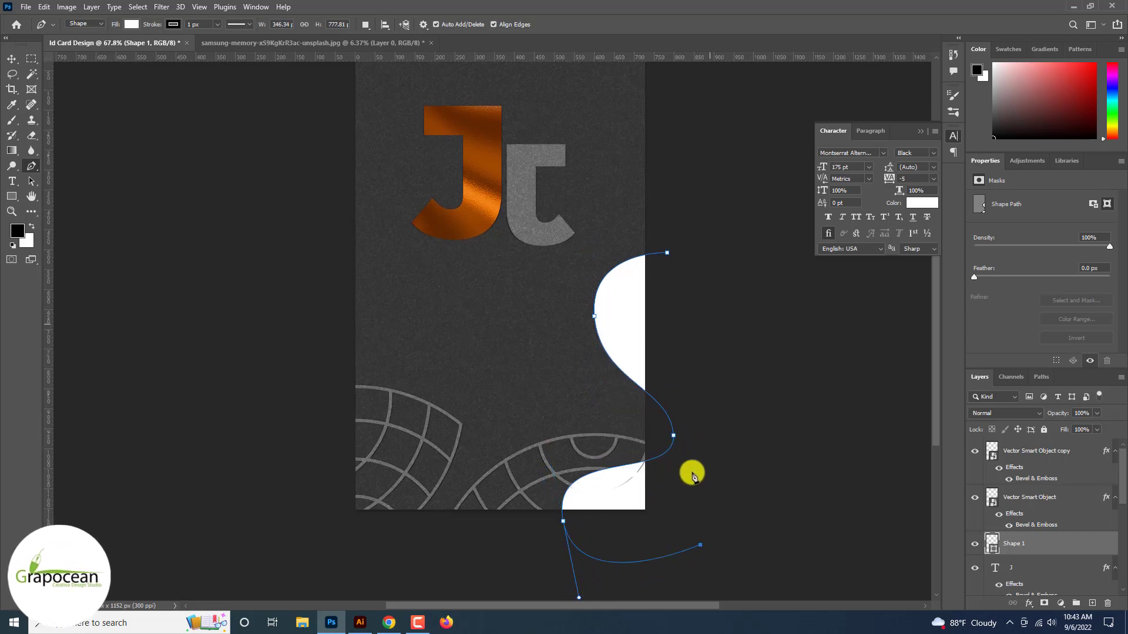
click(668, 254)
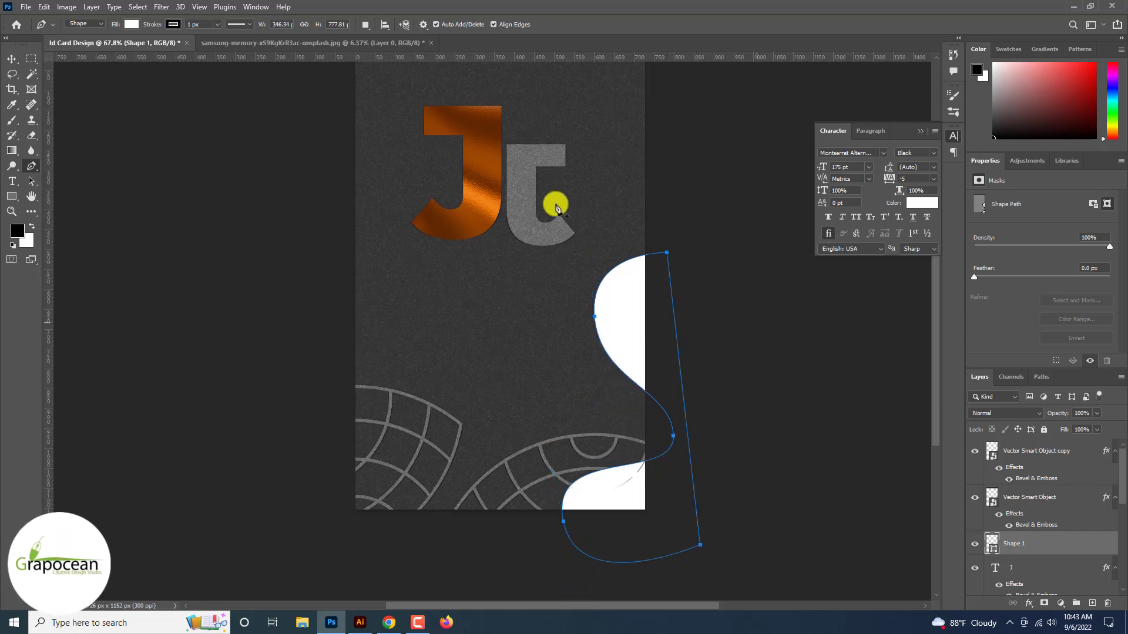
click(134, 25)
click(143, 87)
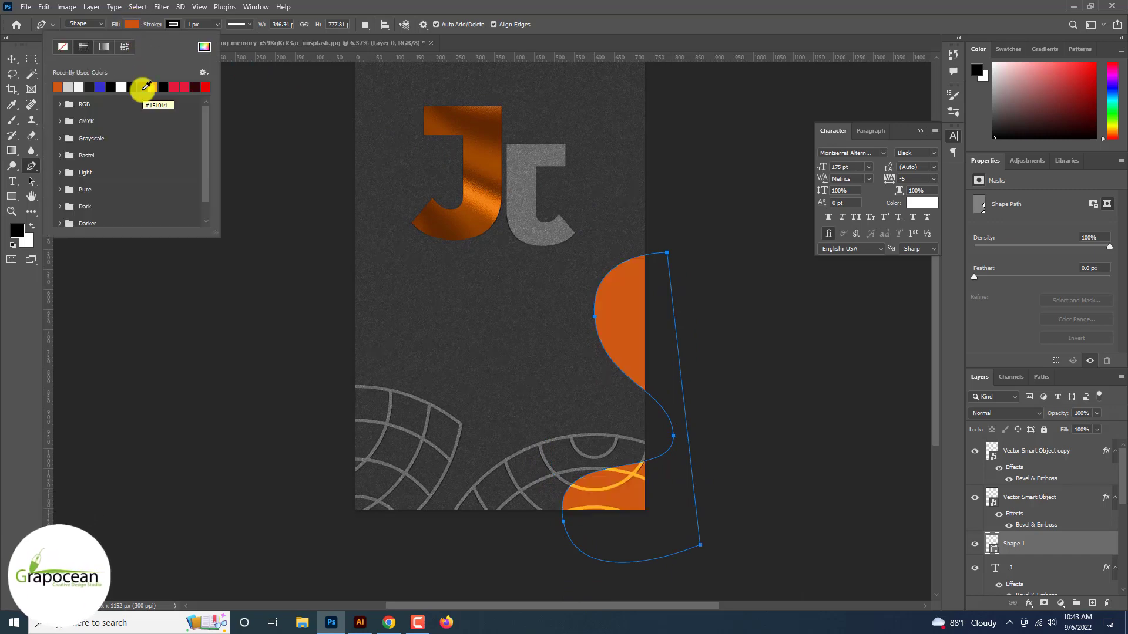
Nudge the orange wave left and up, and move one grid copy to the top-right corner
click(12, 60)
click(200, 329)
scroll(200, 330, down, 3)
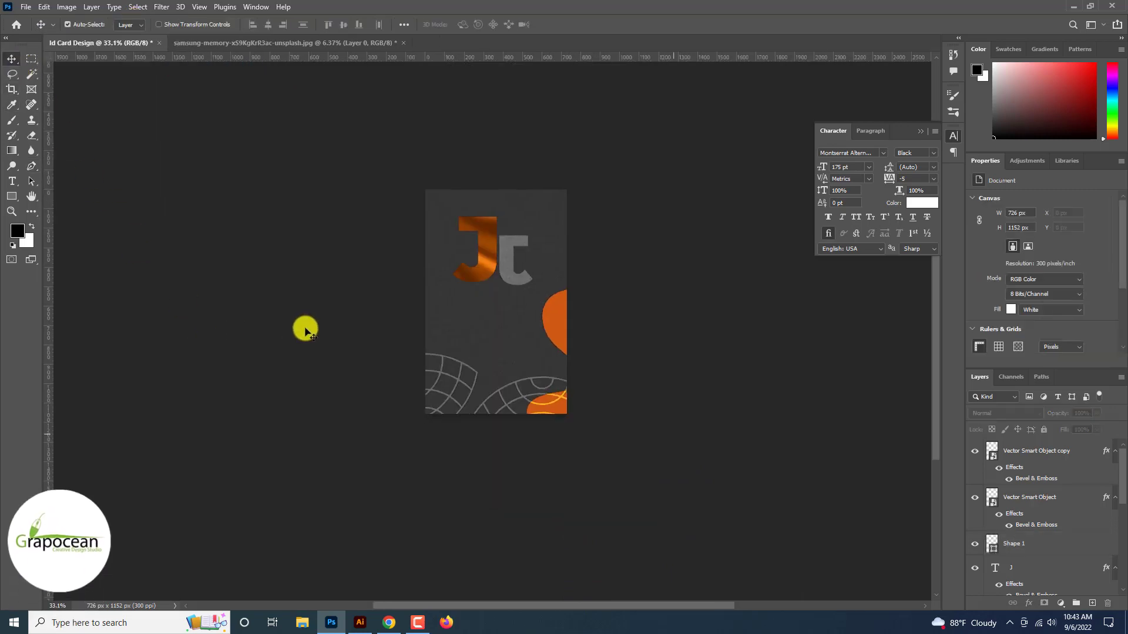
scroll(523, 329, up, 2)
mouse_move(574, 330)
mouse_down()
mouse_move(554, 326)
mouse_move(566, 321)
mouse_up()
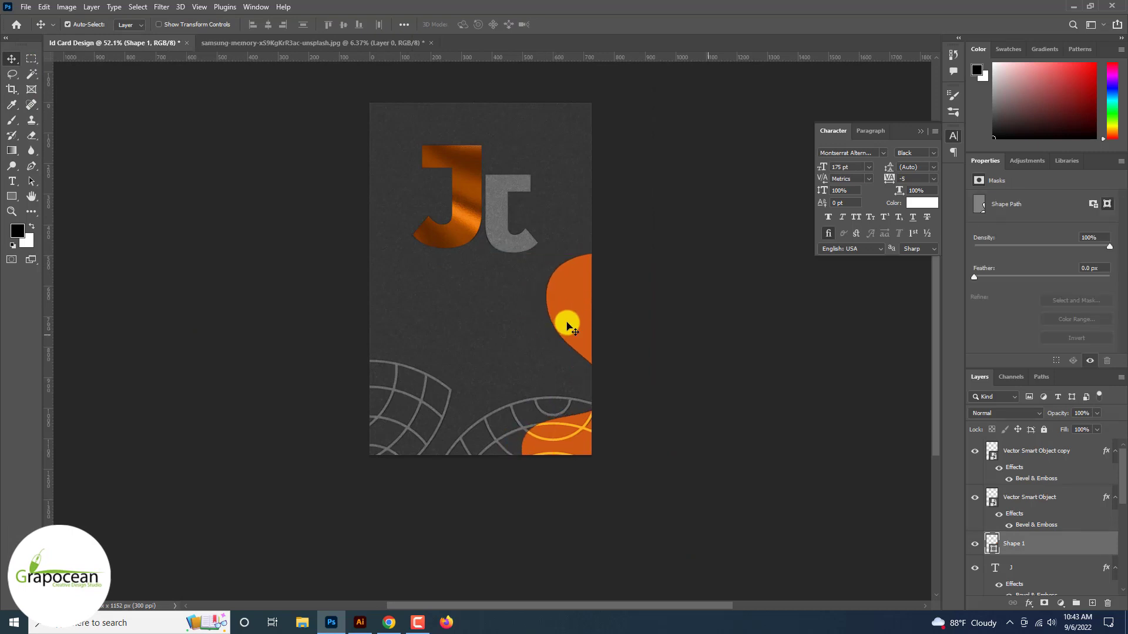
drag(532, 396, 597, 81)
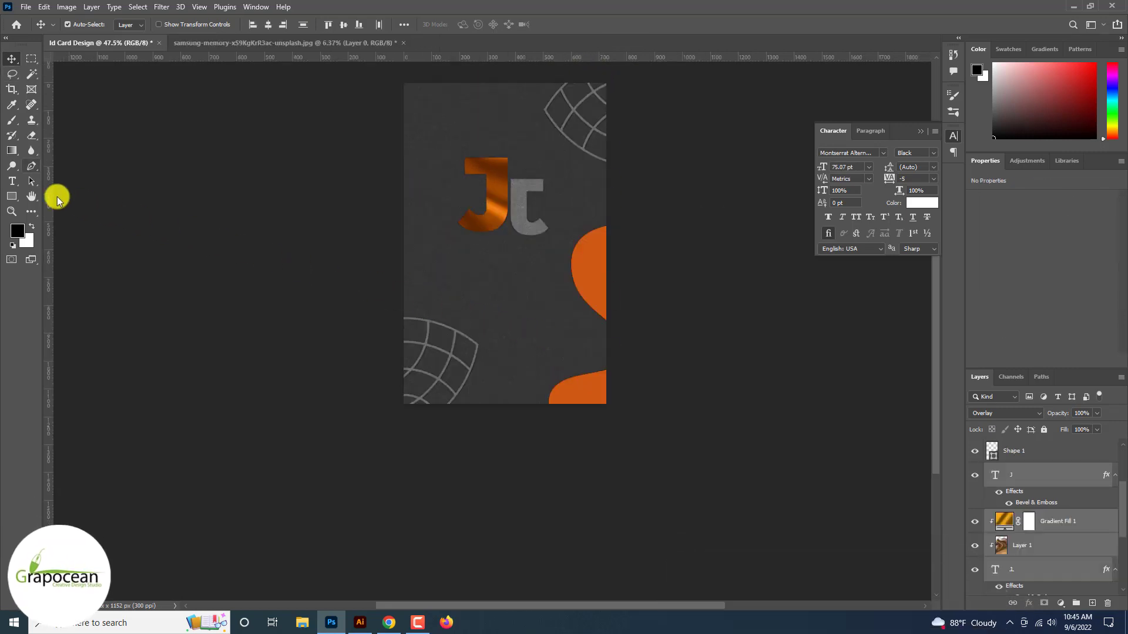
Start a text line below the monogram in Montserrat Alternates Medium at 22 pt
key(t)
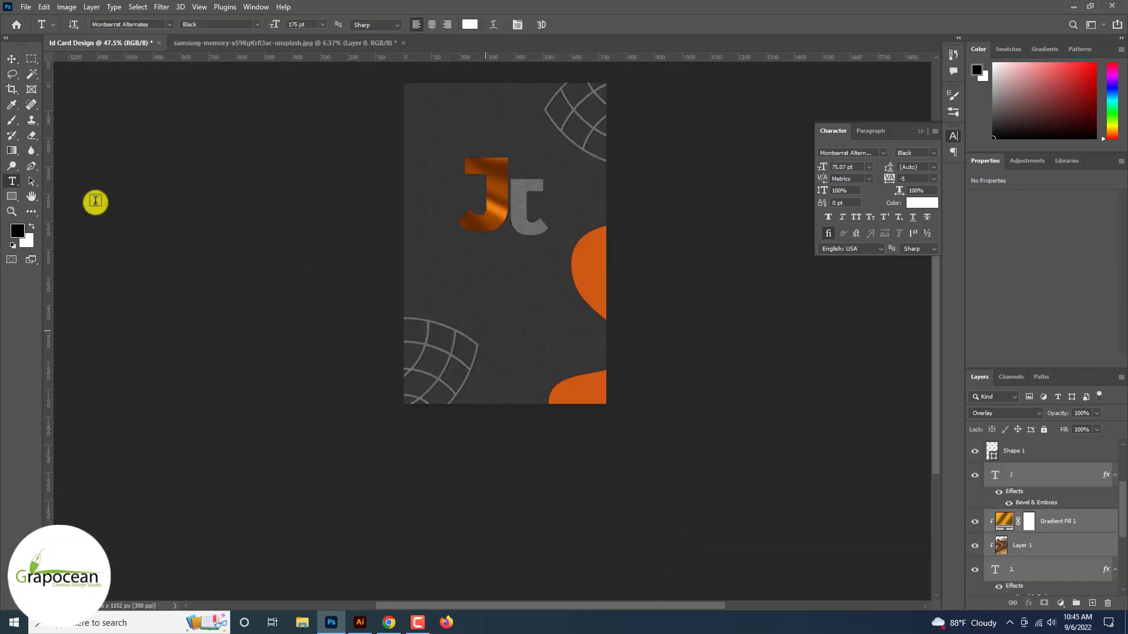
click(475, 288)
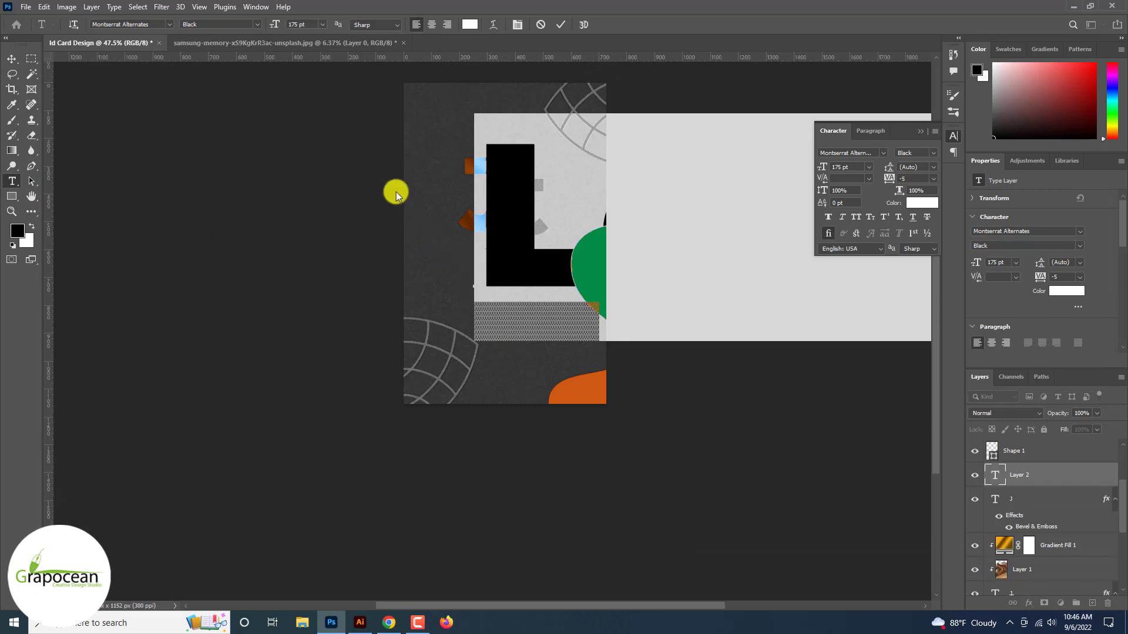
click(255, 24)
click(227, 90)
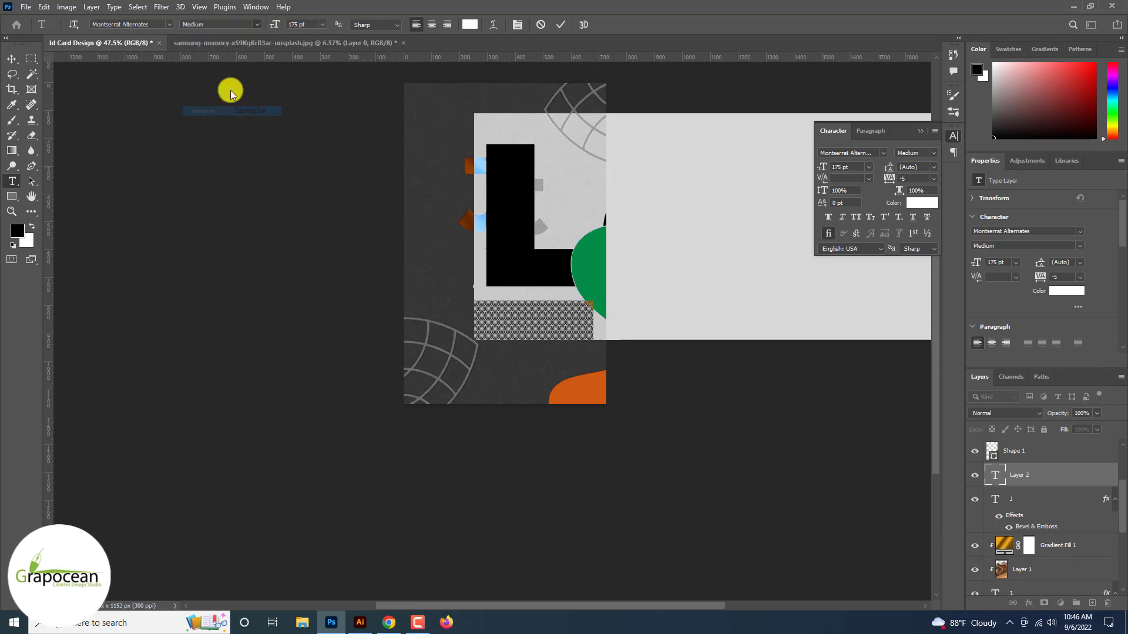
drag(275, 24, 188, 31)
Replace the placeholder with the cardholder's full name, retyping it after a first attempt
key(BackSpace)
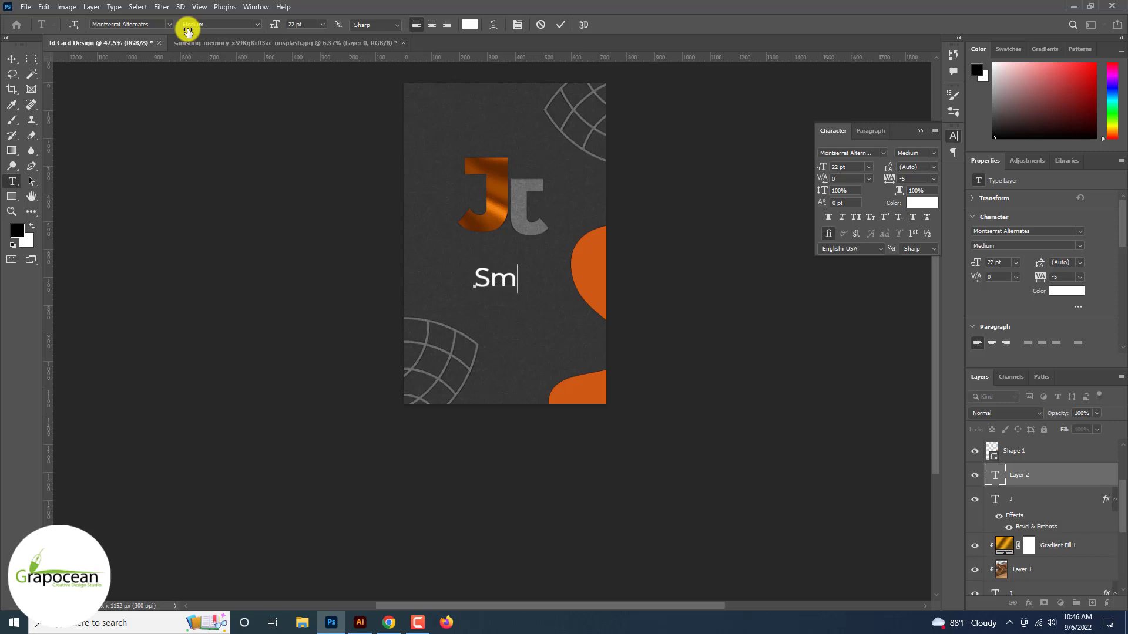
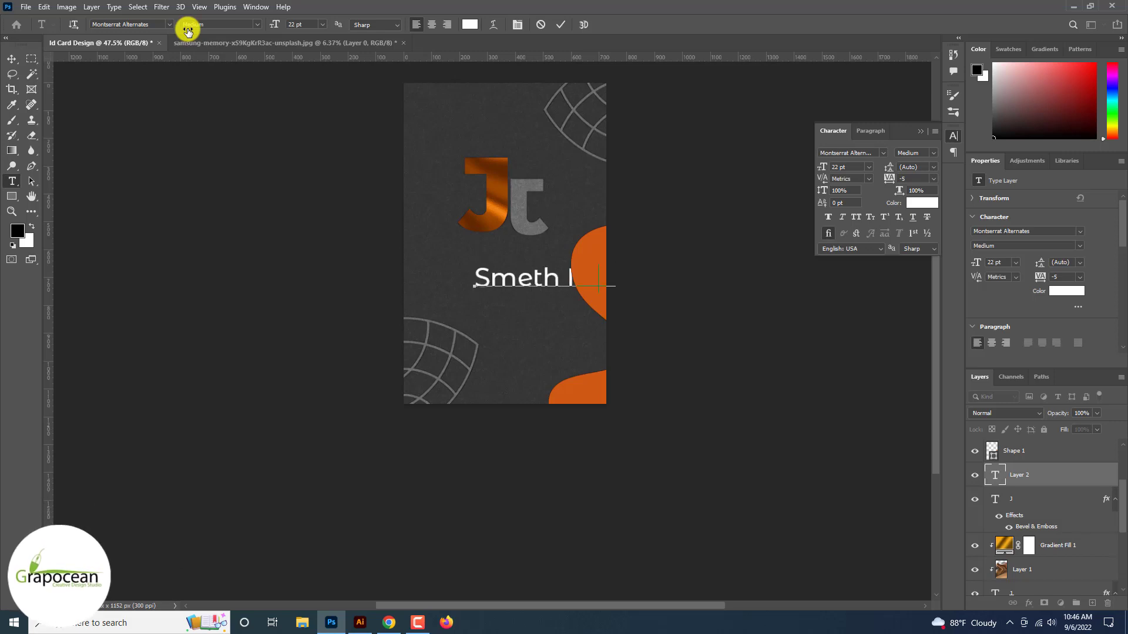
key(ctrl+a)
key(BackSpace)
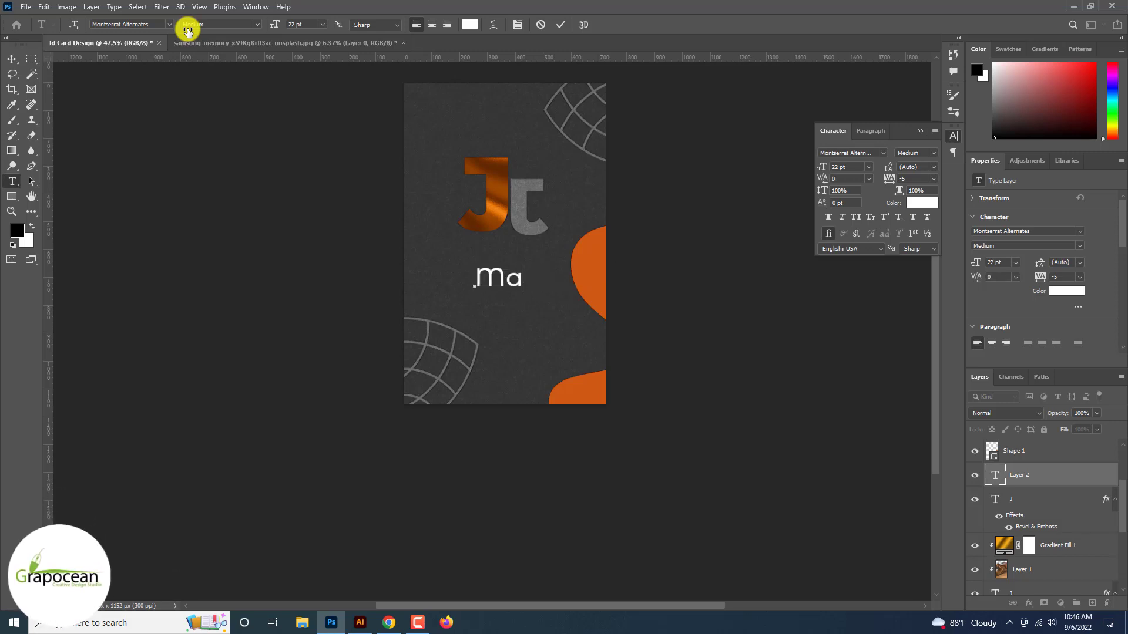
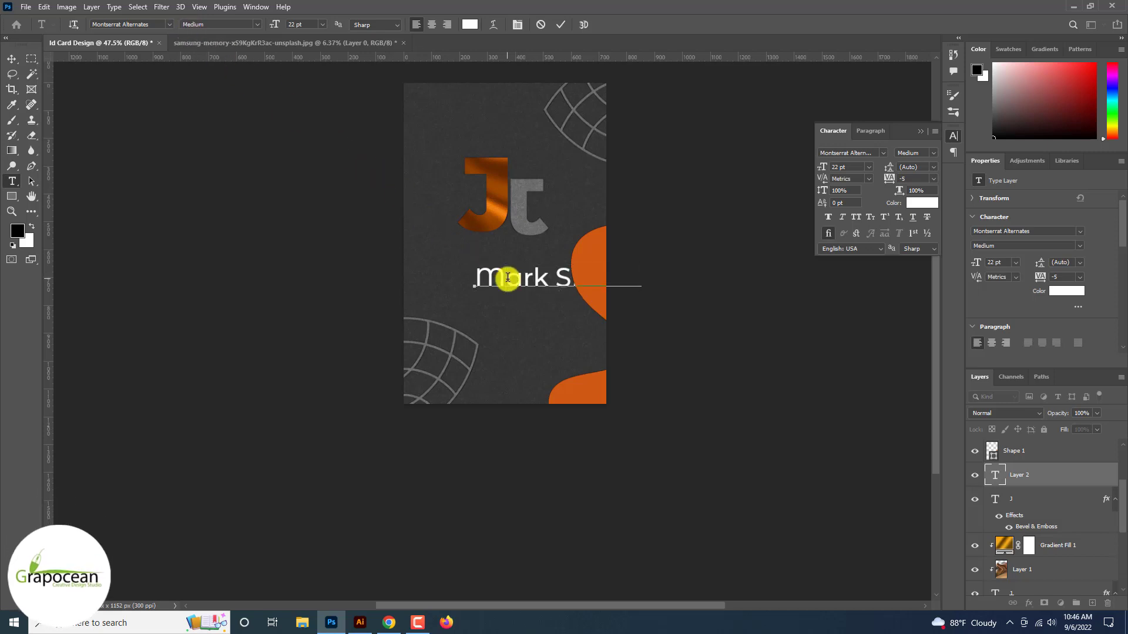
drag(483, 280, 655, 174)
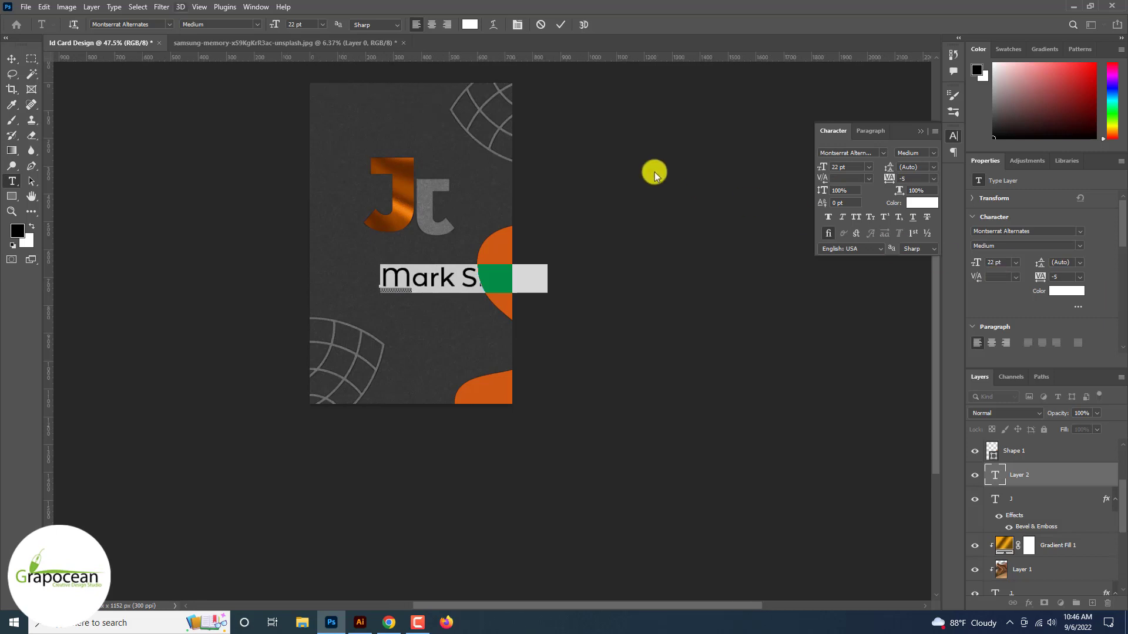
Preview several fonts on the name, searching 'ag' and 'san' including Argentum Sans and Berlin Sans FB Bold
click(169, 27)
key(Down)
key(Down)
key(Down)
key(Down)
key(Down)
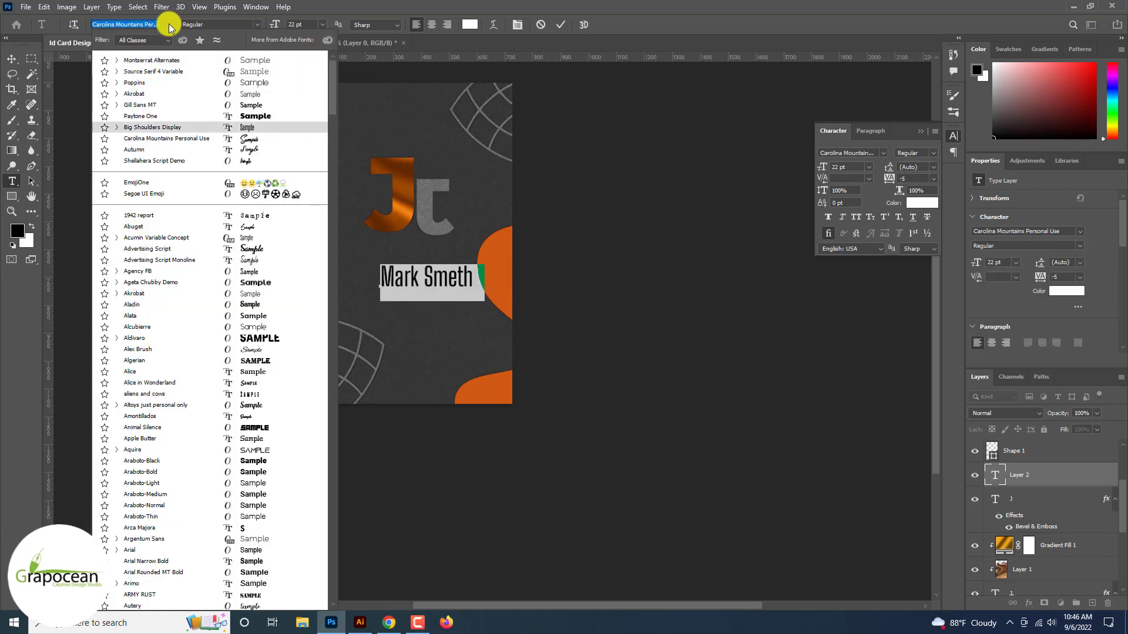
key(Up)
key(Up)
key(Up)
key(Up)
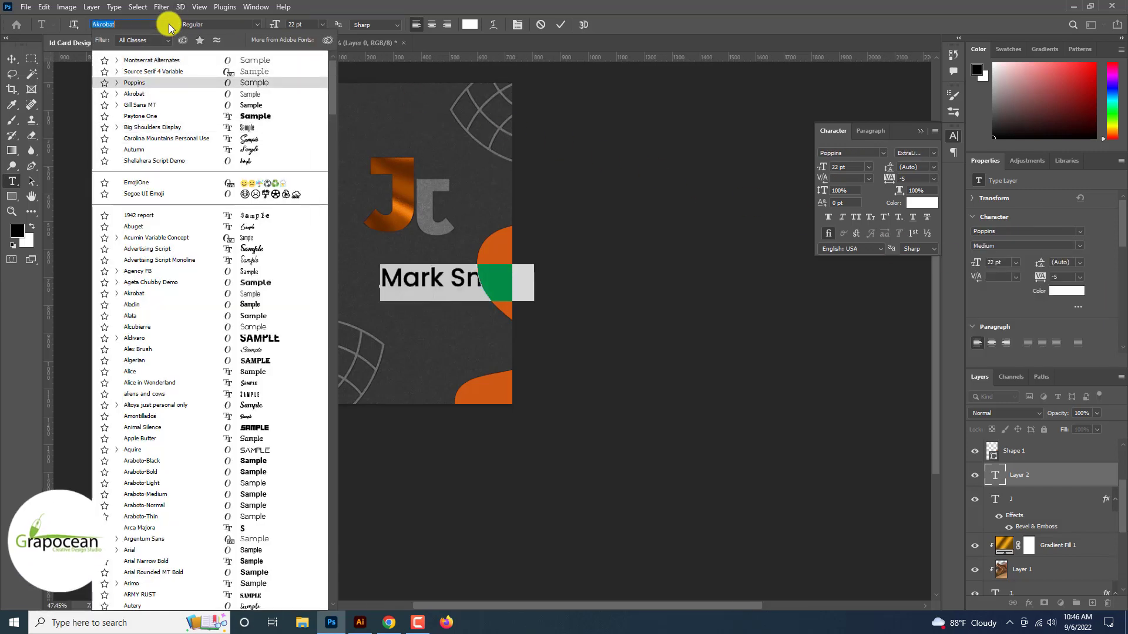
key(Down)
key(Down)
text(a)
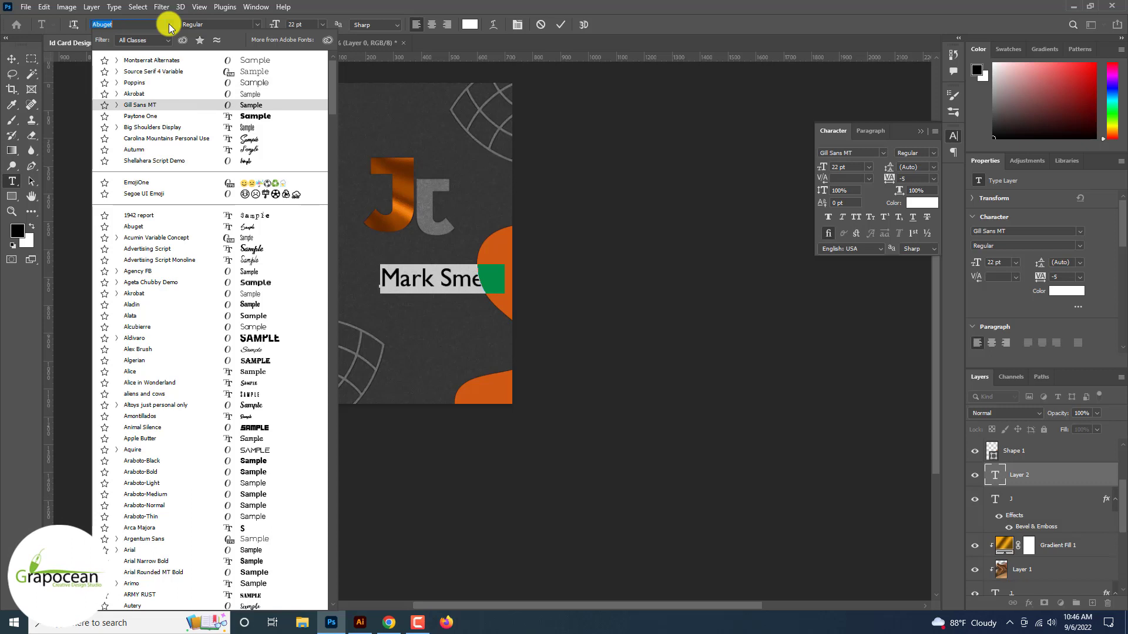
text(g)
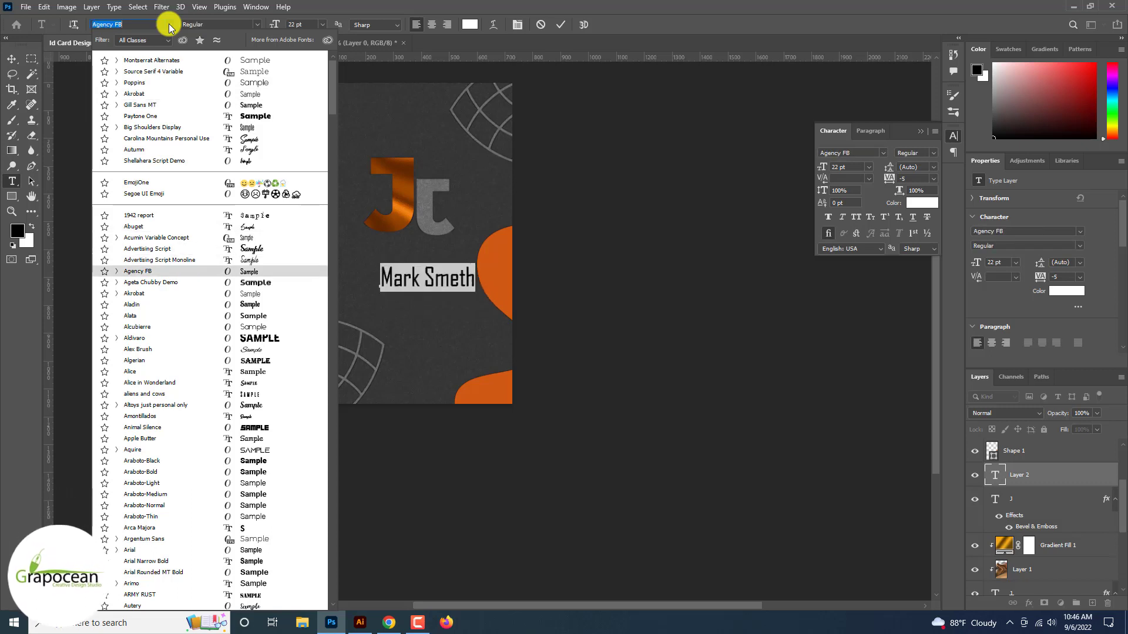
key(Down)
key(Down)
key(Down)
key(Down)
key(Down)
key(Down)
key(Down)
key(Down)
key(Down)
key(Down)
key(Down)
key(Down)
key(Down)
key(Down)
key(Down)
key(Down)
key(Down)
key(Down)
text(s)
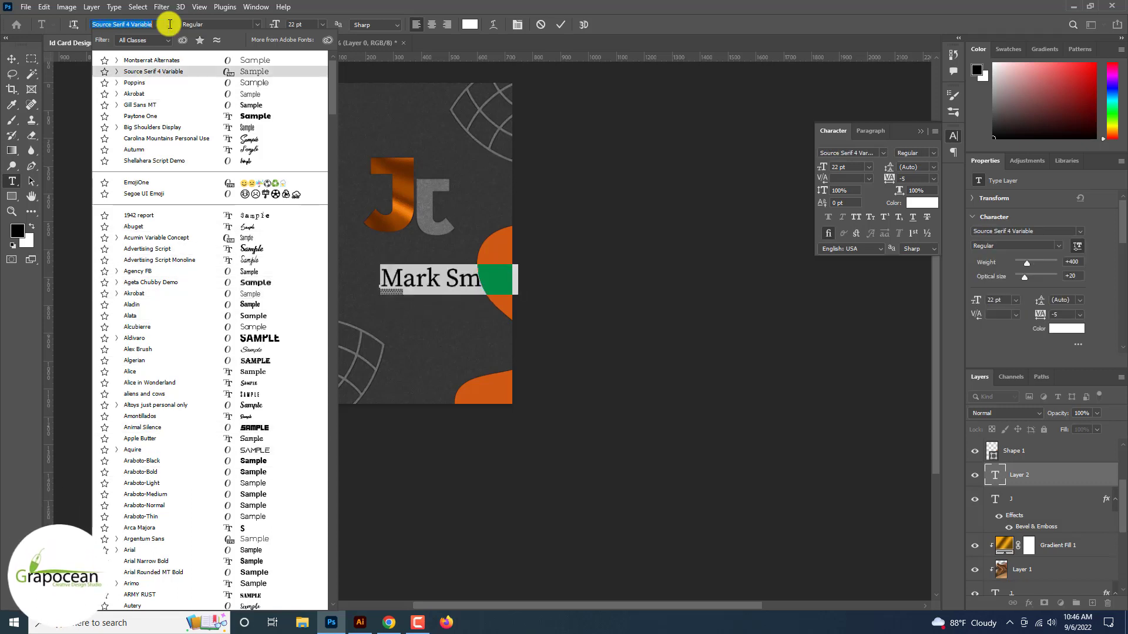
text(an)
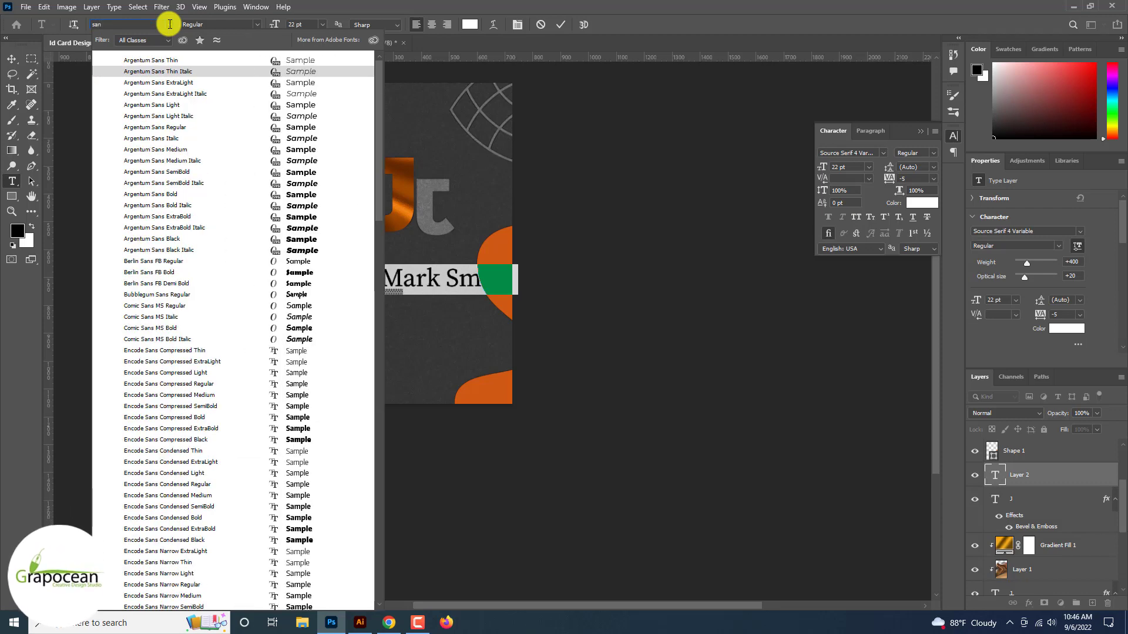
key(Down)
key(Down)
key(Down)
key(Down)
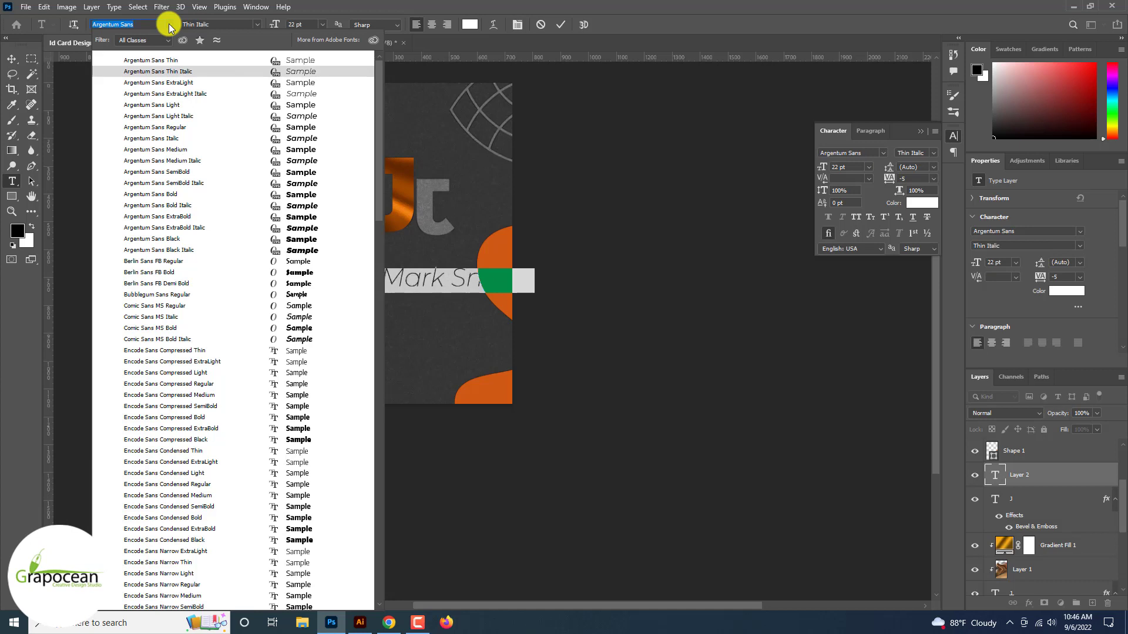
key(Down)
key(Down)
key(Down)
key(Down)
key(Down)
key(Down)
key(Down)
key(Down)
key(Down)
key(Down)
key(Down)
key(Down)
key(Down)
key(Down)
key(Down)
key(Down)
key(Down)
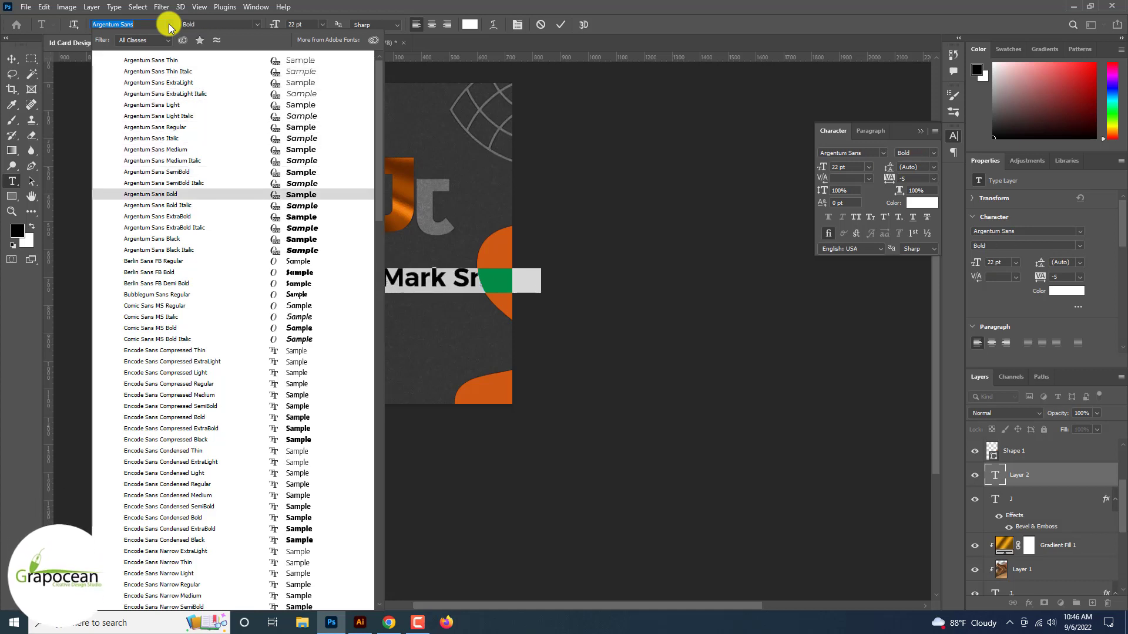
key(Down)
key(Down)
key(Down)
key(Down)
key(Down)
key(Down)
key(Down)
key(Up)
key(Up)
key(Up)
key(Up)
key(Up)
key(Up)
key(Up)
key(Up)
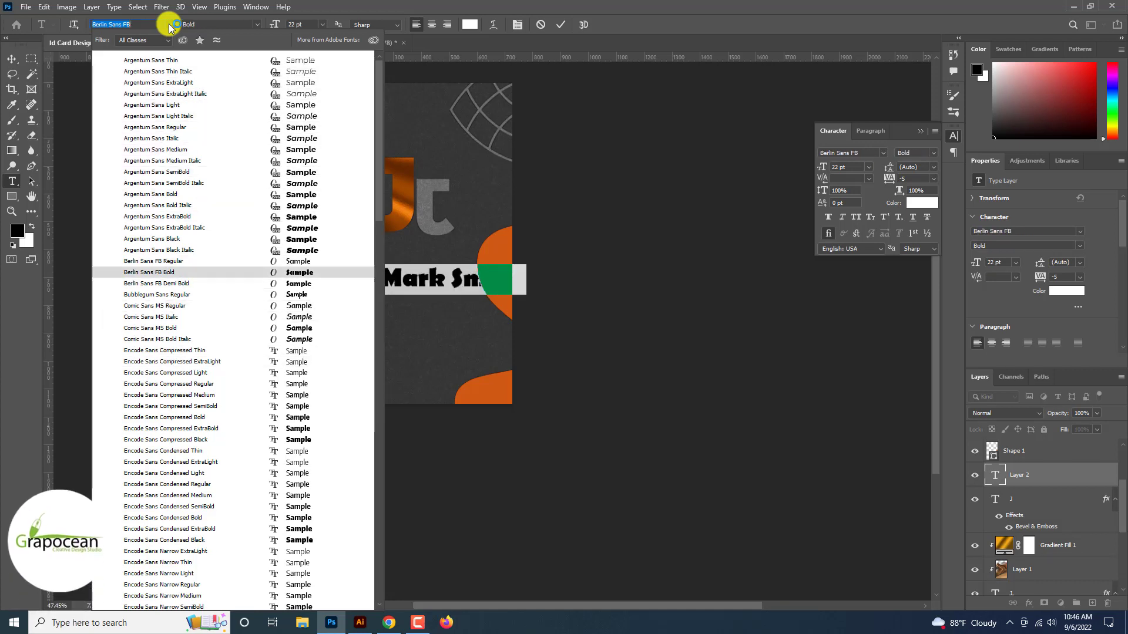
Search serif fonts and set the name in Source Serif 4 Variable Caption
text(sa)
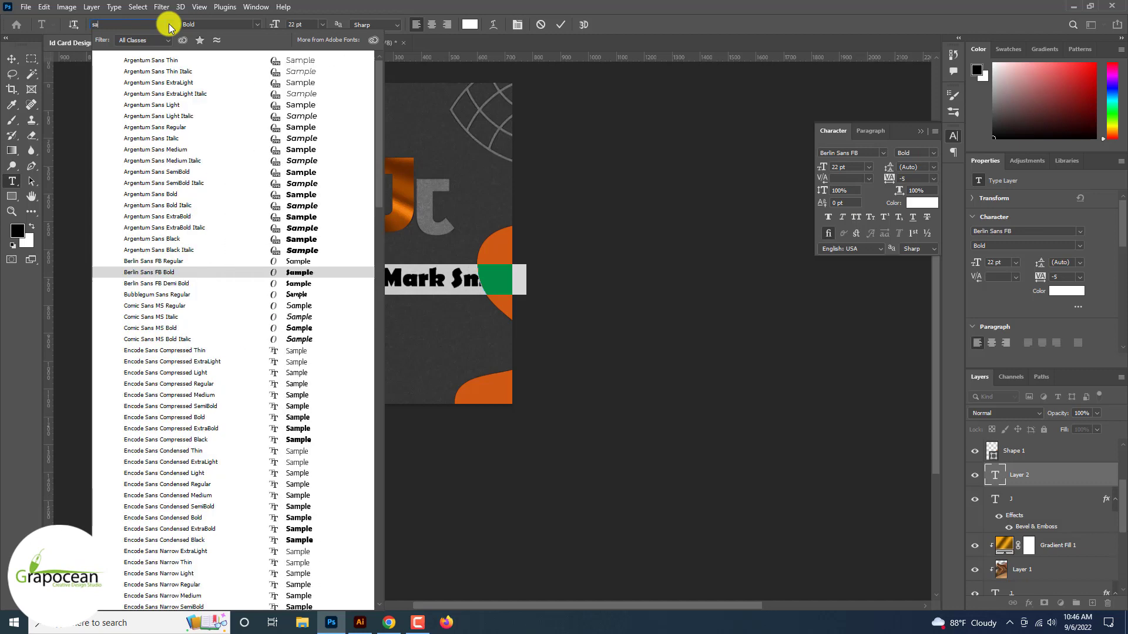
key(BackSpace)
text(erif)
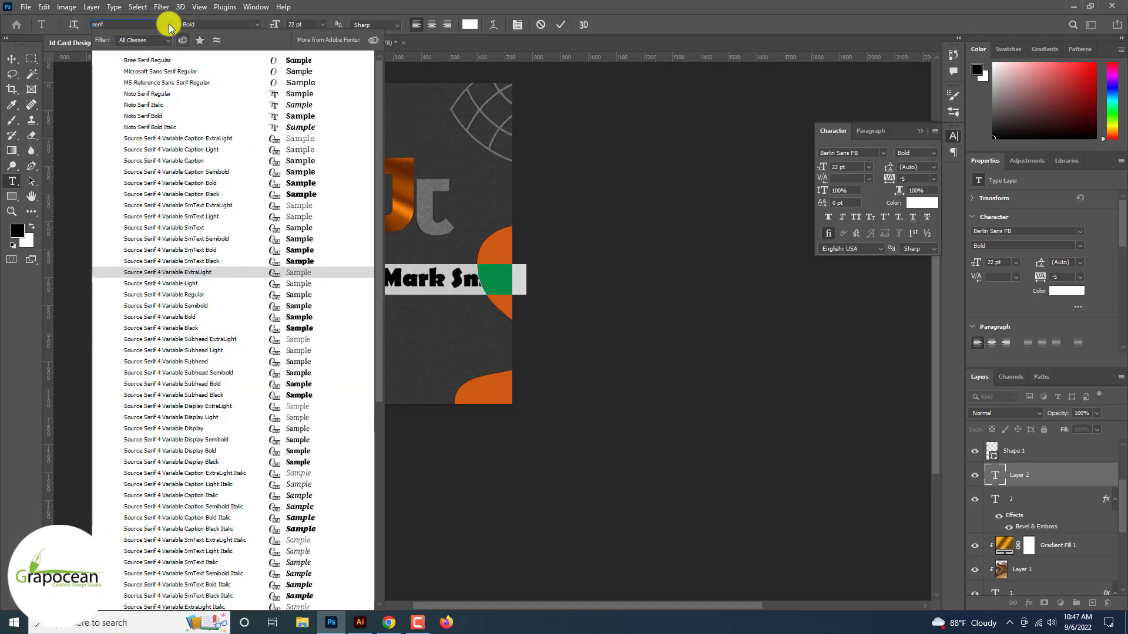
key(Down)
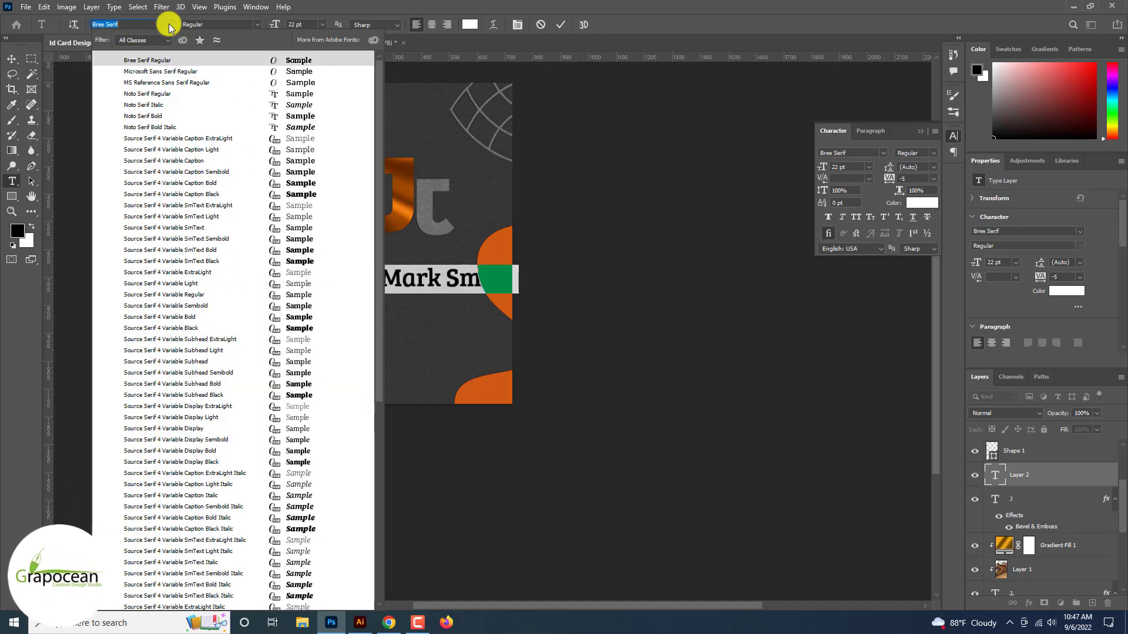
key(Down)
key(Down)
key(Down)
key(Down)
key(Down)
key(Down)
key(Down)
key(Down)
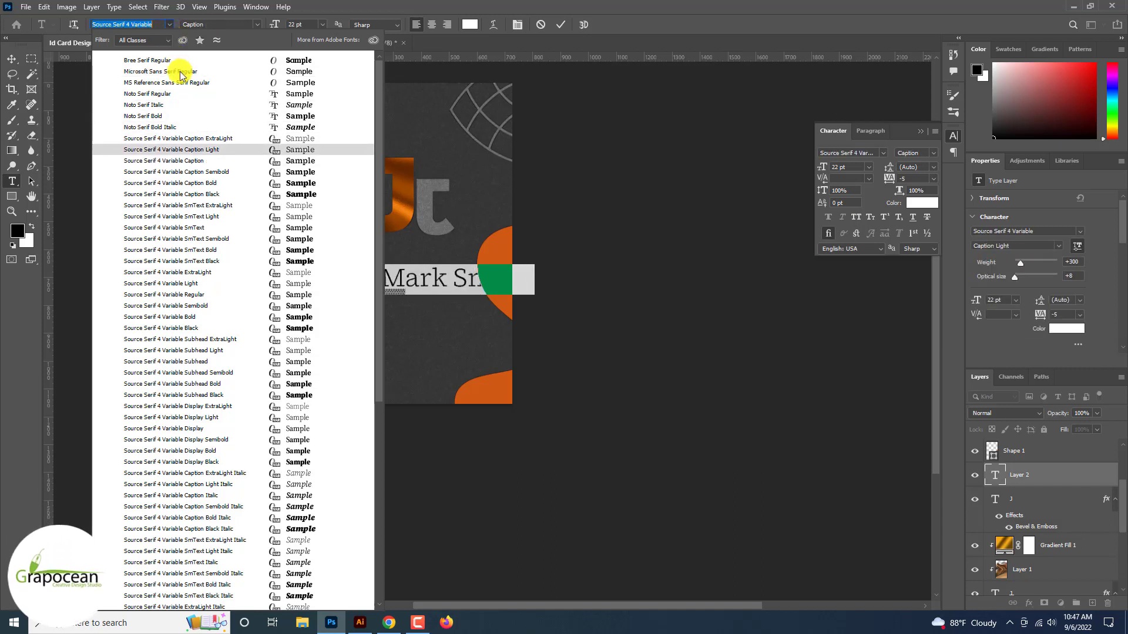
click(199, 161)
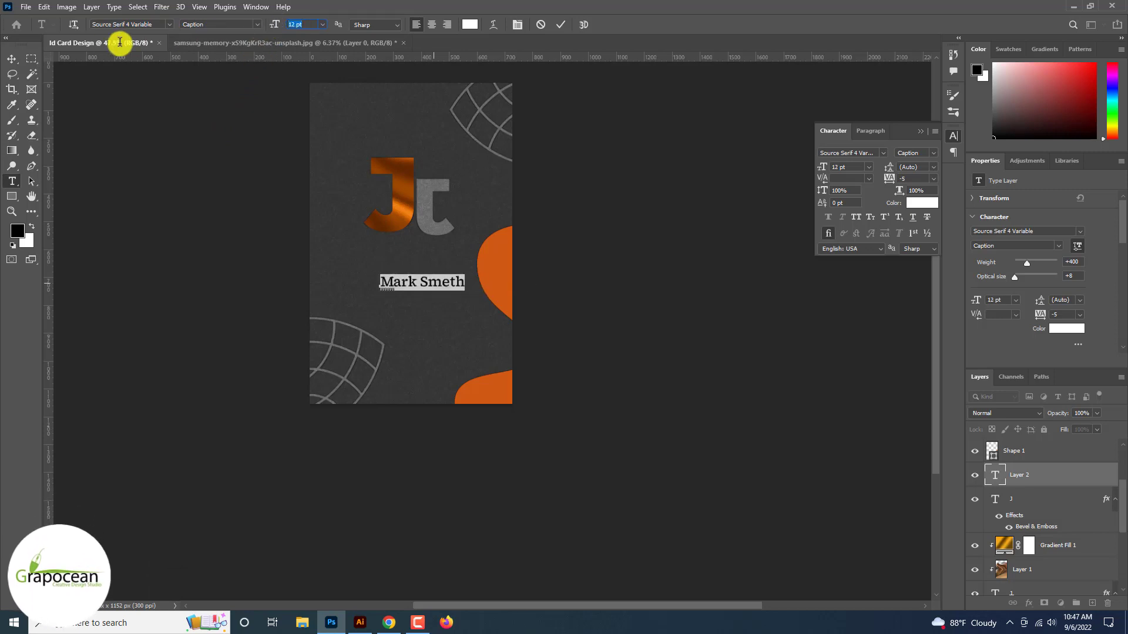
Centre the name under the monogram and commit the text
drag(448, 287, 440, 246)
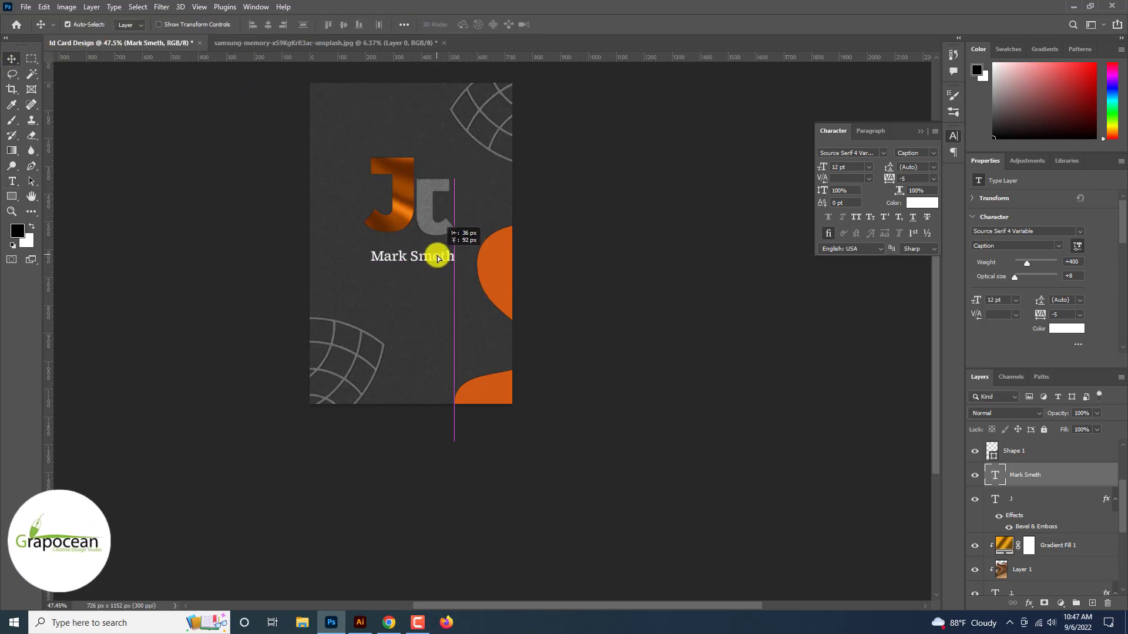
key(ctrl+Return)
scroll(438, 263, up, 2)
scroll(438, 263, up, 3)
drag(441, 289, 443, 285)
scroll(443, 285, down, 4)
scroll(554, 259, up, 2)
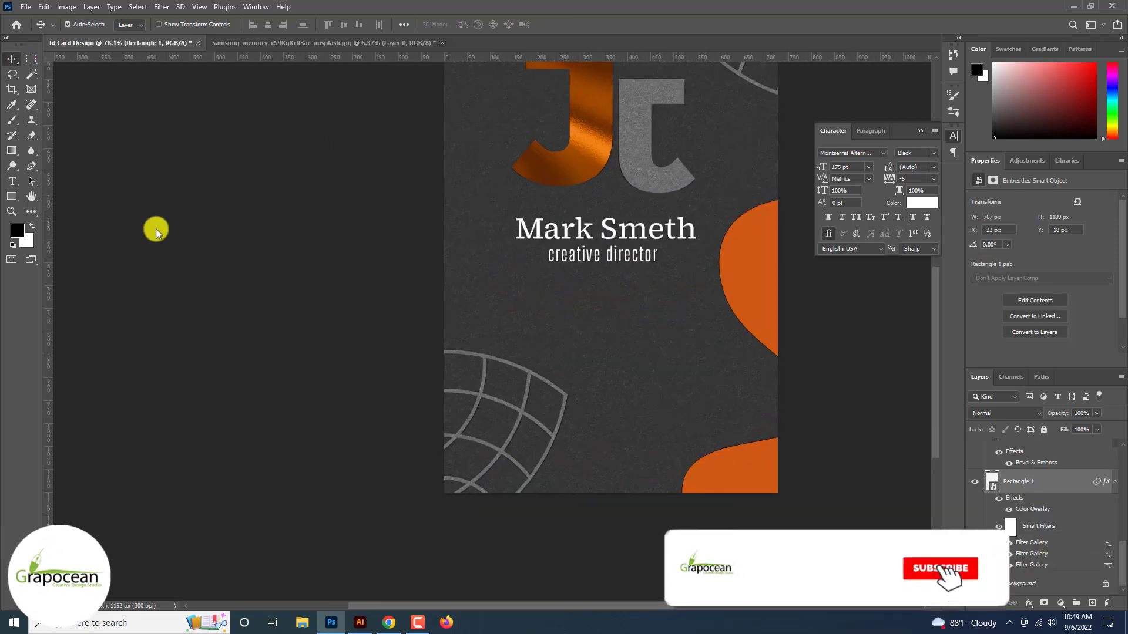
Add a new text line reading '5' below the title and shrink it from 175 pt to 19 pt
click(12, 181)
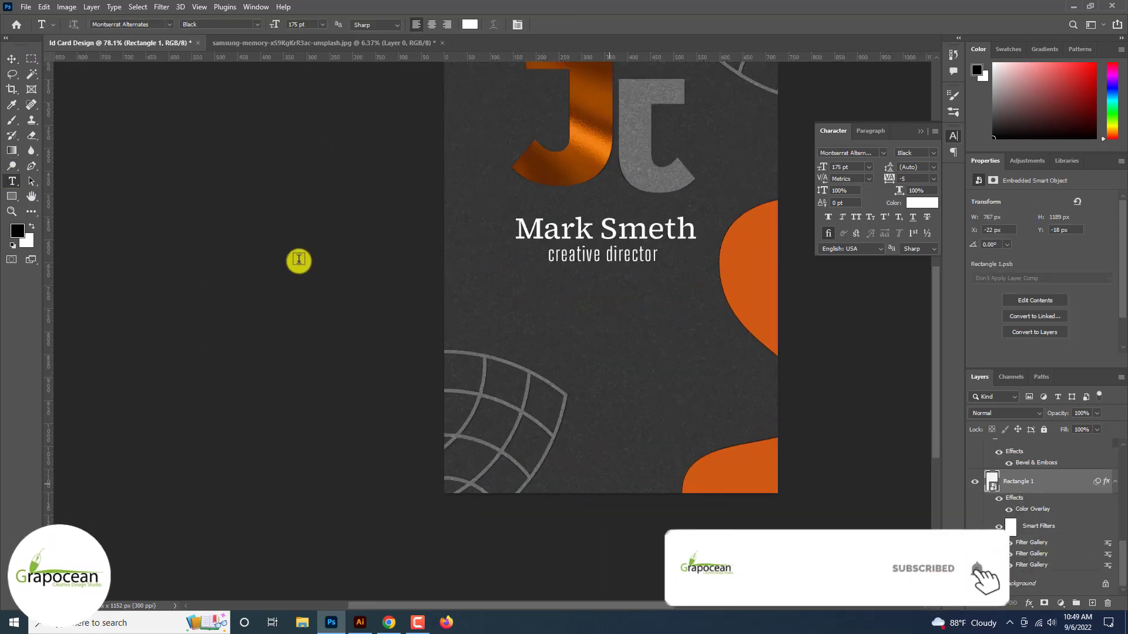
click(567, 339)
key(BackSpace)
text(5)
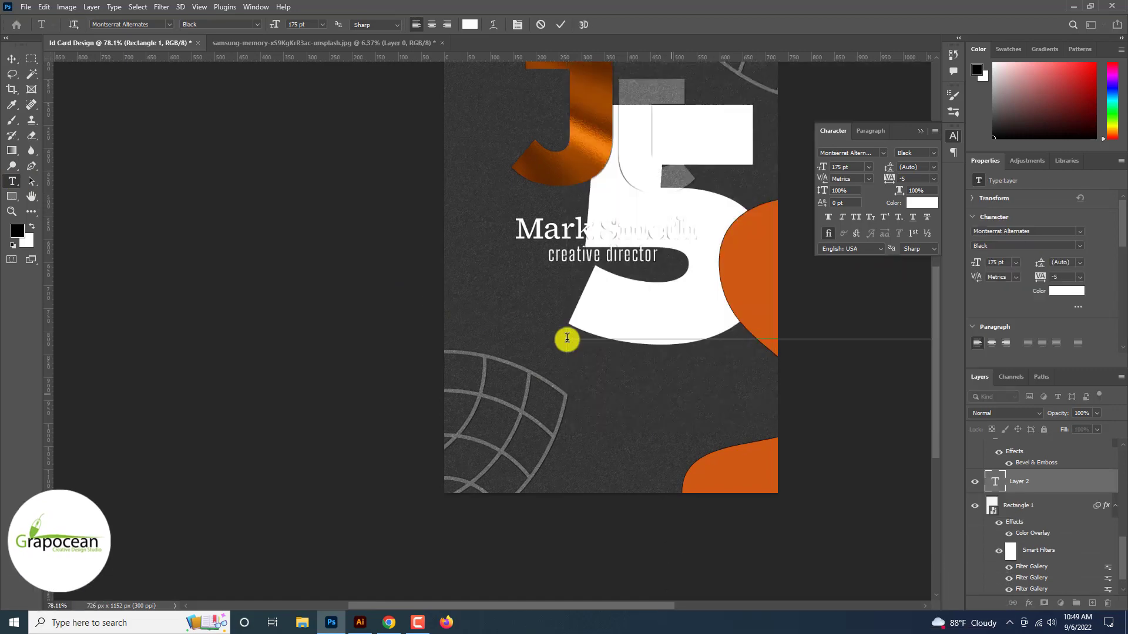
key(ctrl+a)
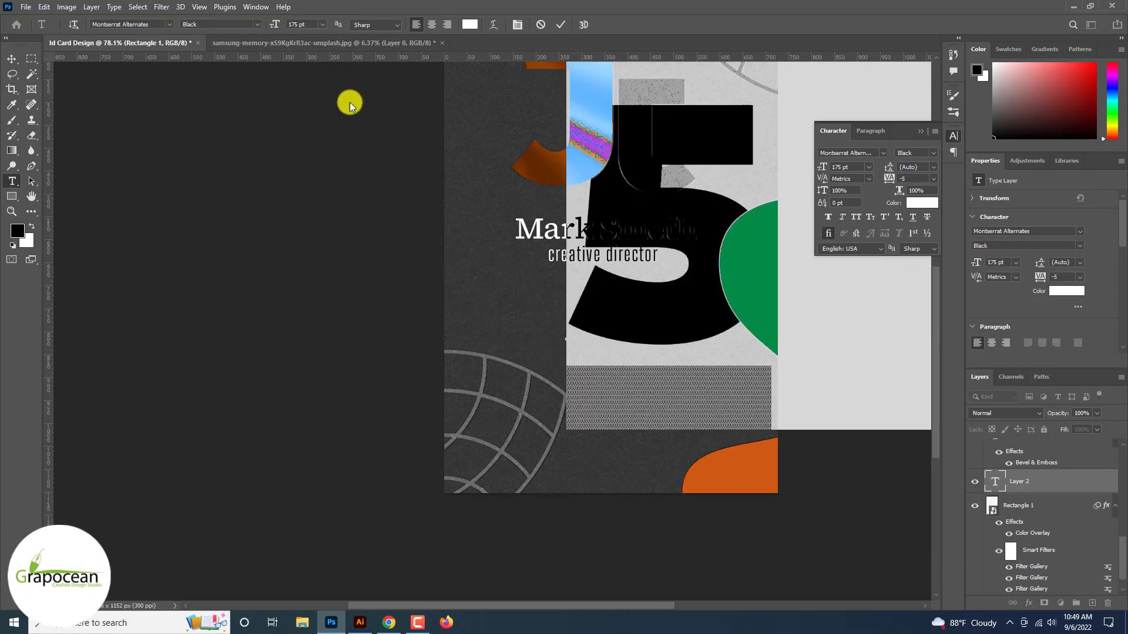
drag(276, 24, 186, 33)
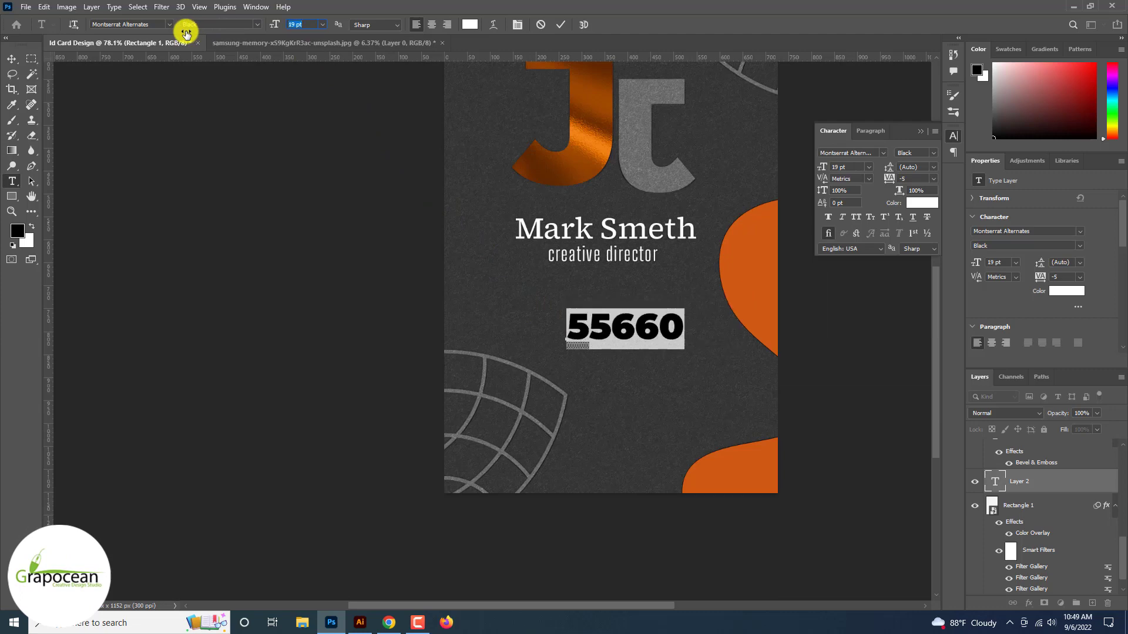
Set the number in Big Shoulders Display and centre it under the title
click(169, 24)
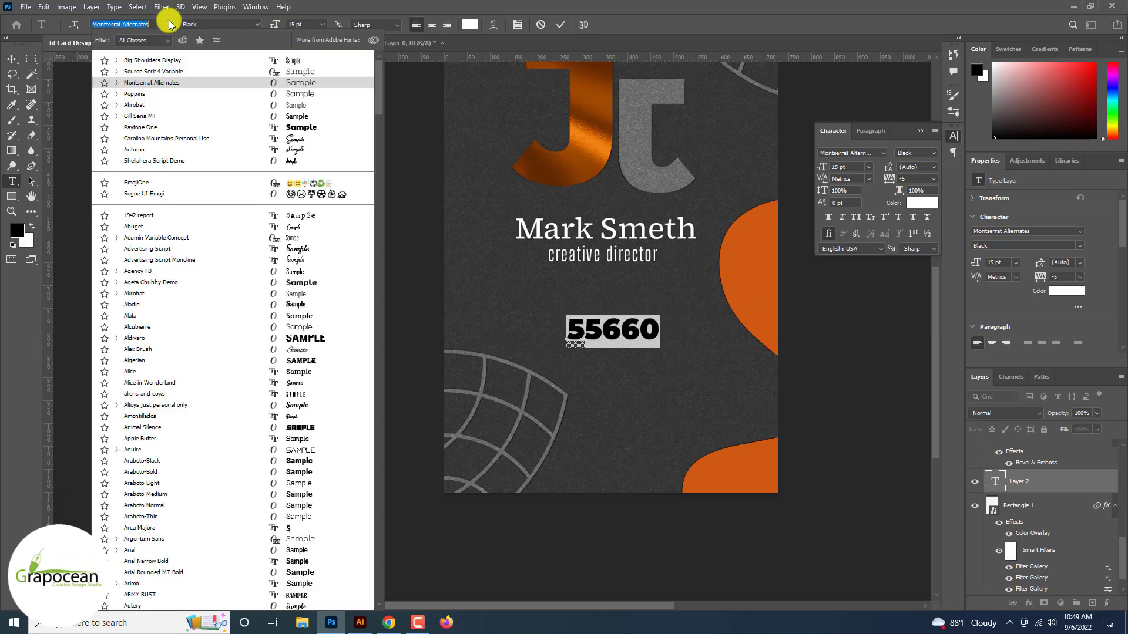
key(Up)
click(166, 60)
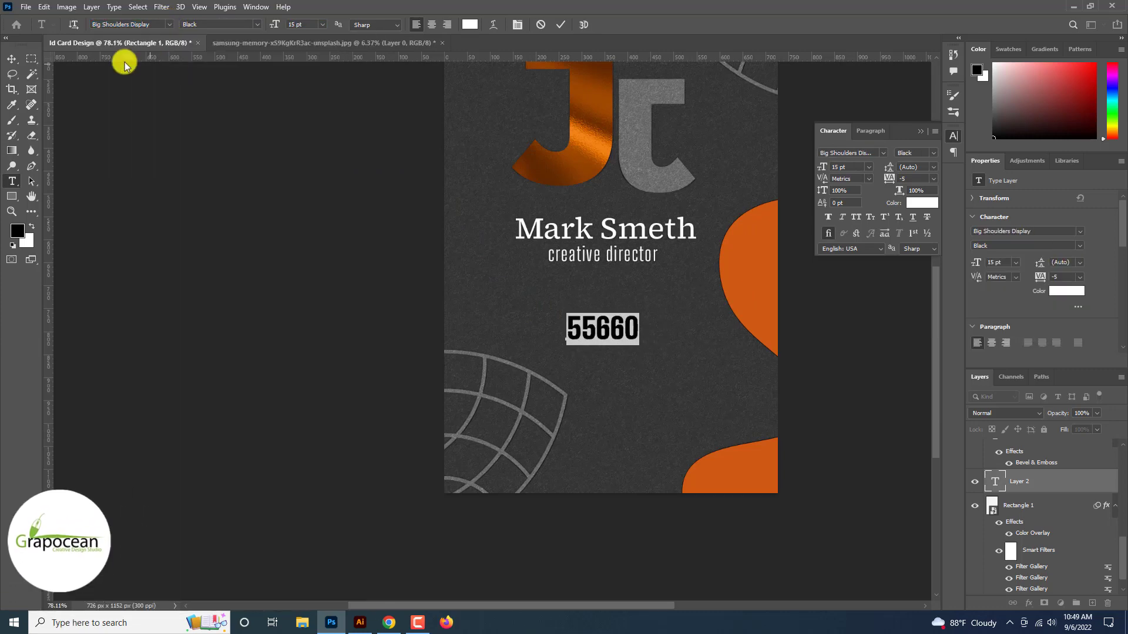
click(11, 59)
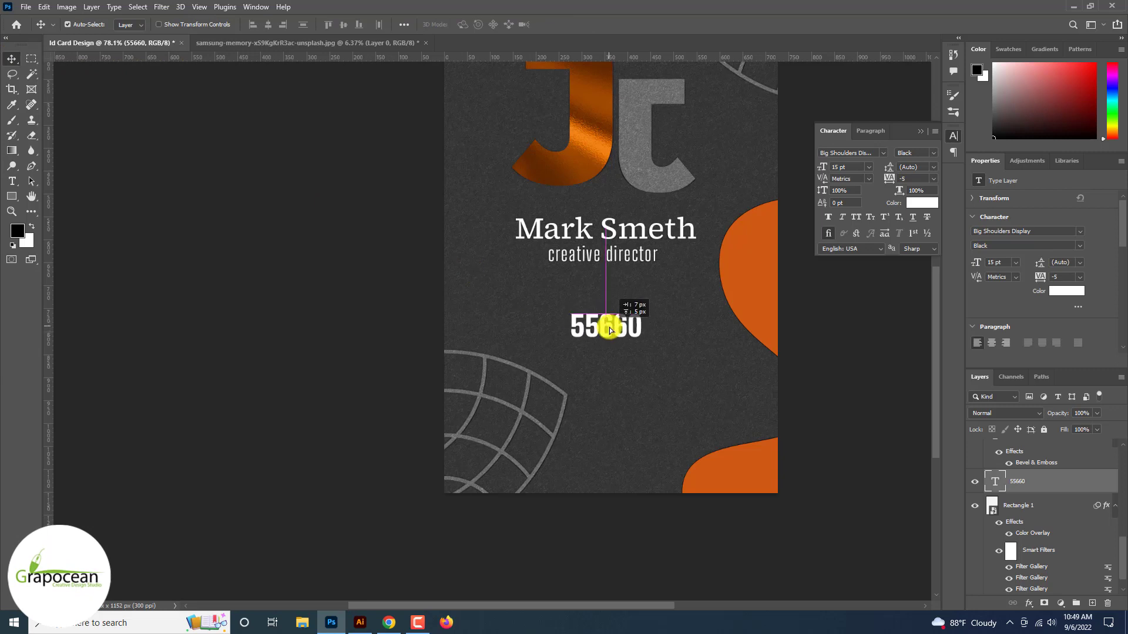
drag(609, 331, 611, 333)
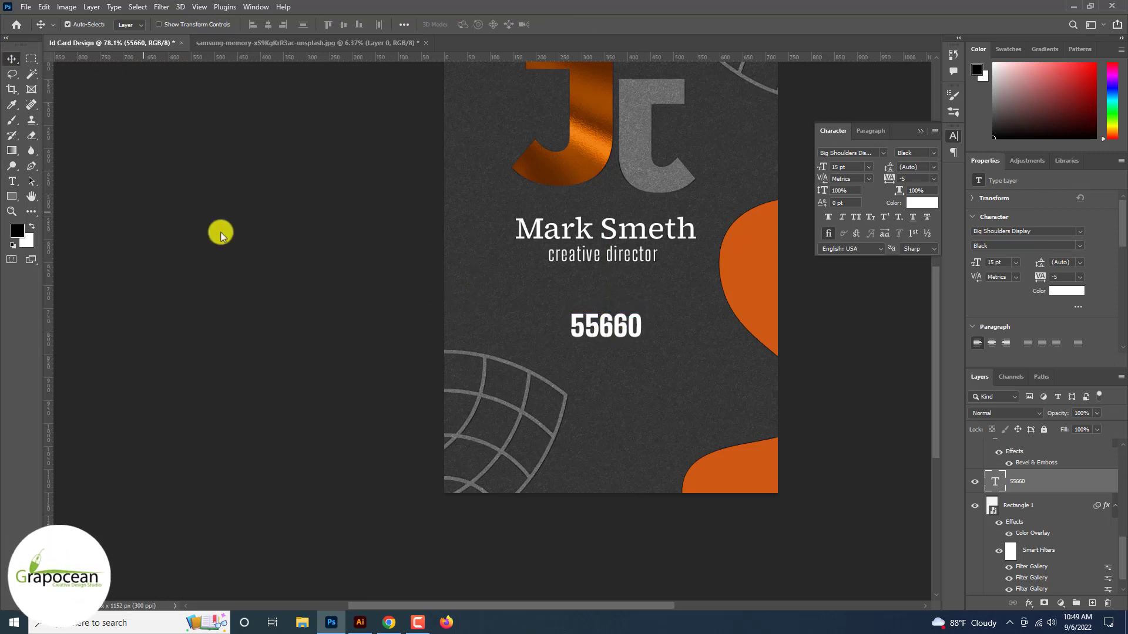
Add the 'ID - ' prefix before the number and move the ID line down the card
click(571, 332)
text(i)
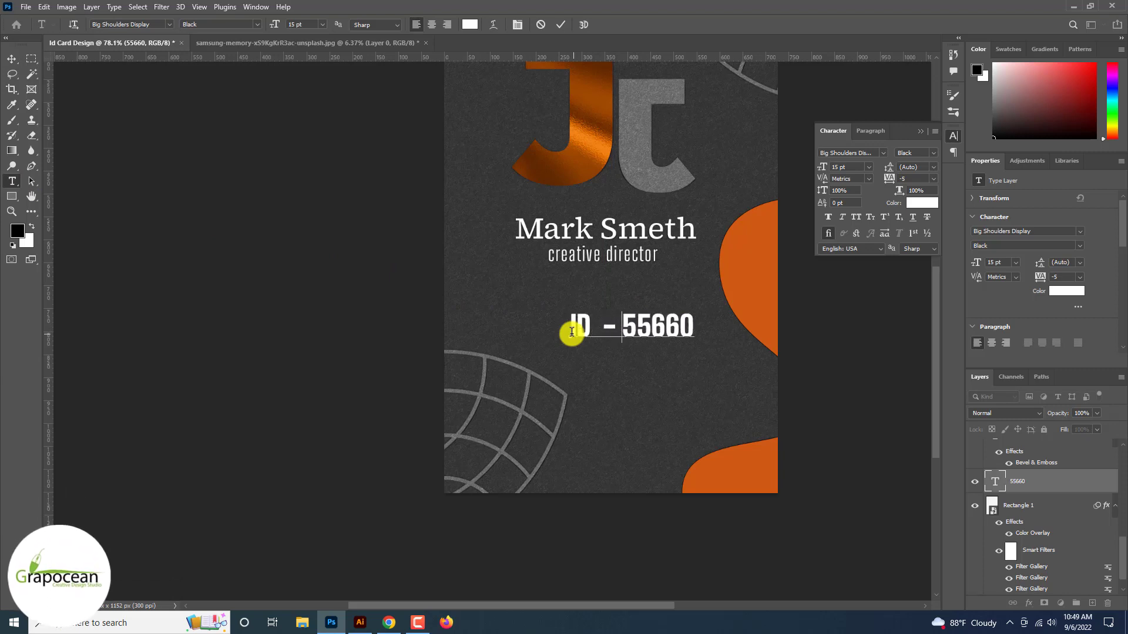
click(11, 59)
drag(681, 333, 662, 417)
Nudge the lower-left grid shape slightly into place
scroll(650, 333, down, 3)
scroll(651, 343, up, 3)
scroll(649, 322, down, 3)
scroll(655, 297, up, 3)
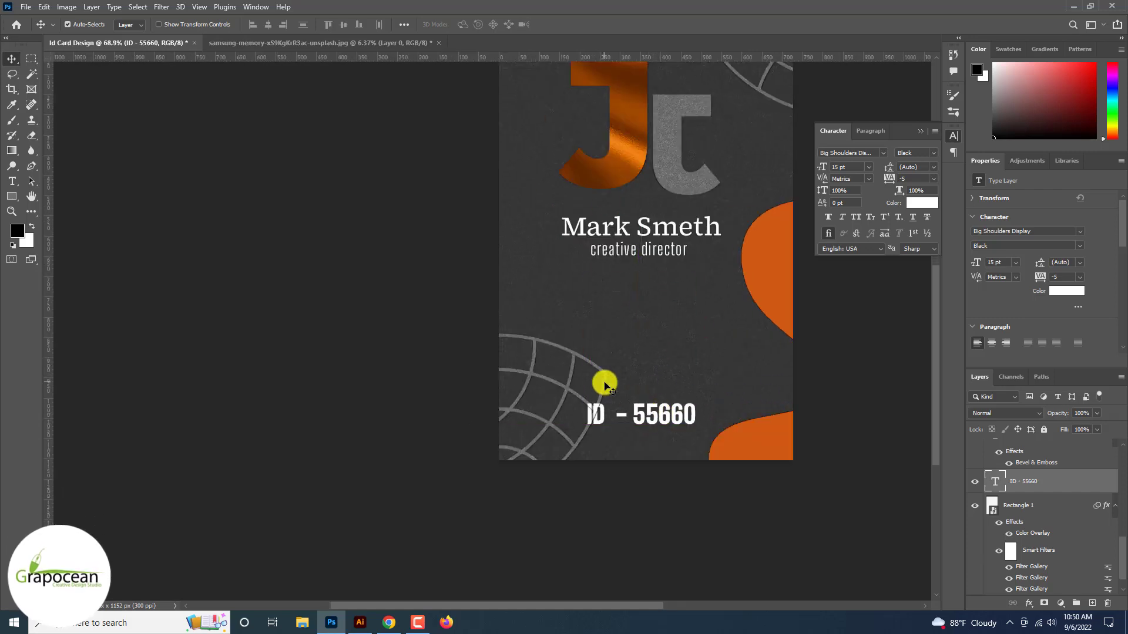
drag(605, 385, 591, 369)
scroll(584, 376, down, 5)
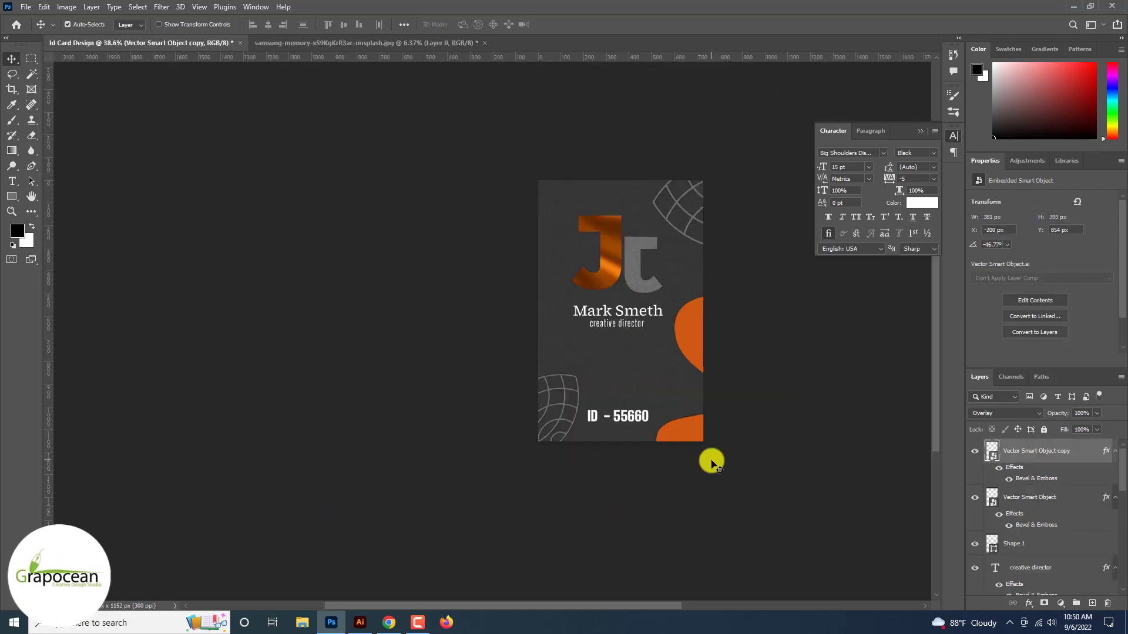
scroll(712, 463, up, 3)
scroll(711, 459, up, 3)
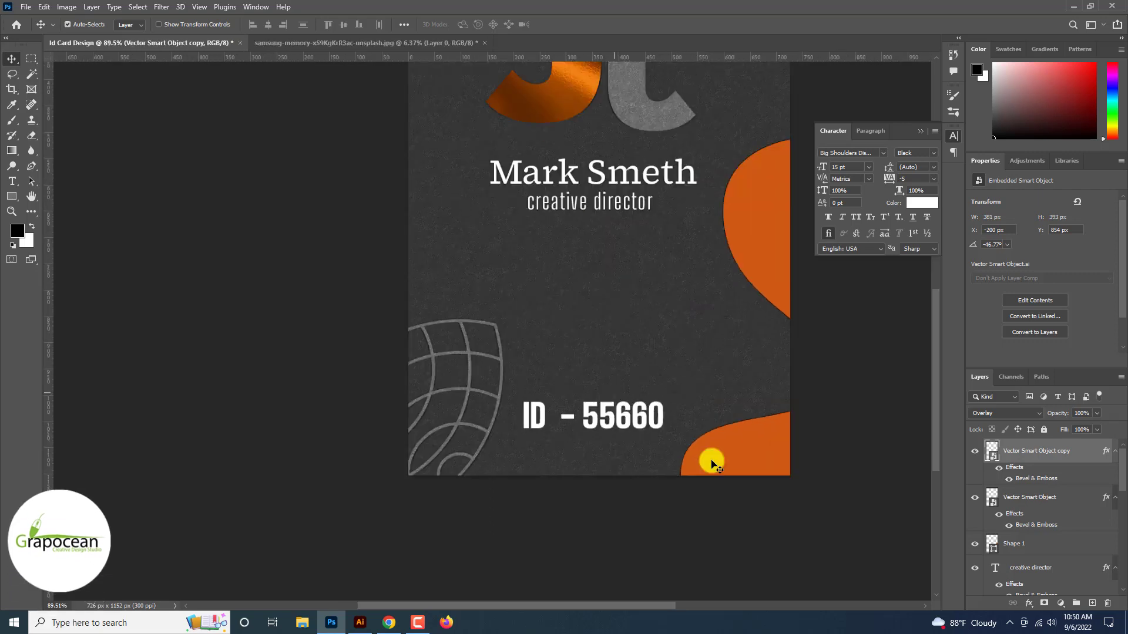
Add a new text line reading 'phone' below the title
click(18, 184)
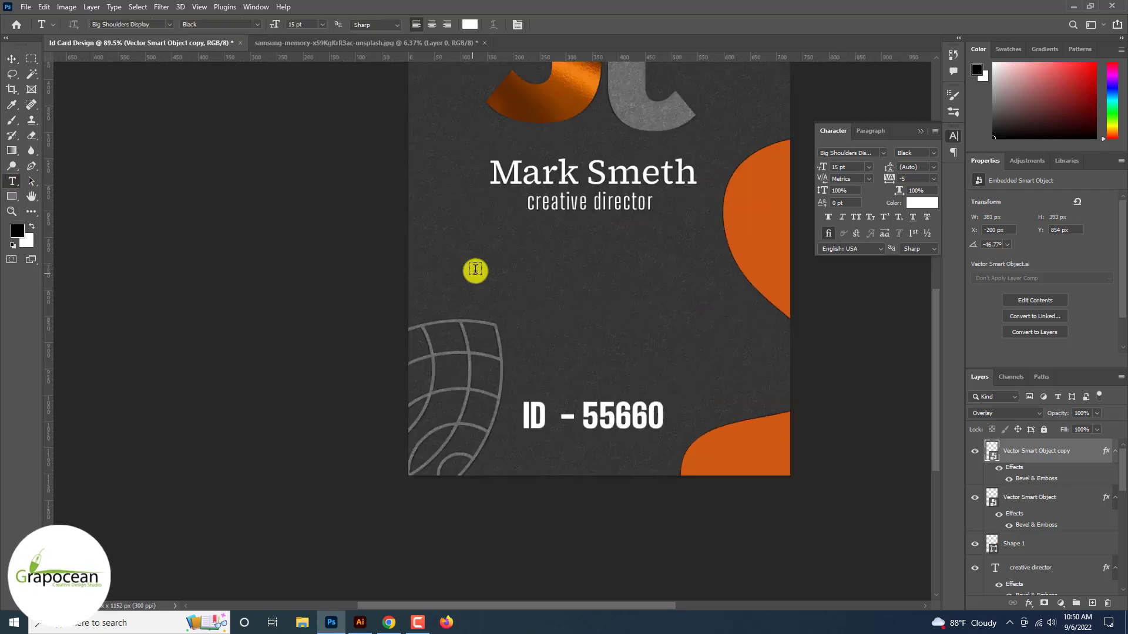
click(475, 269)
key(BackSpace)
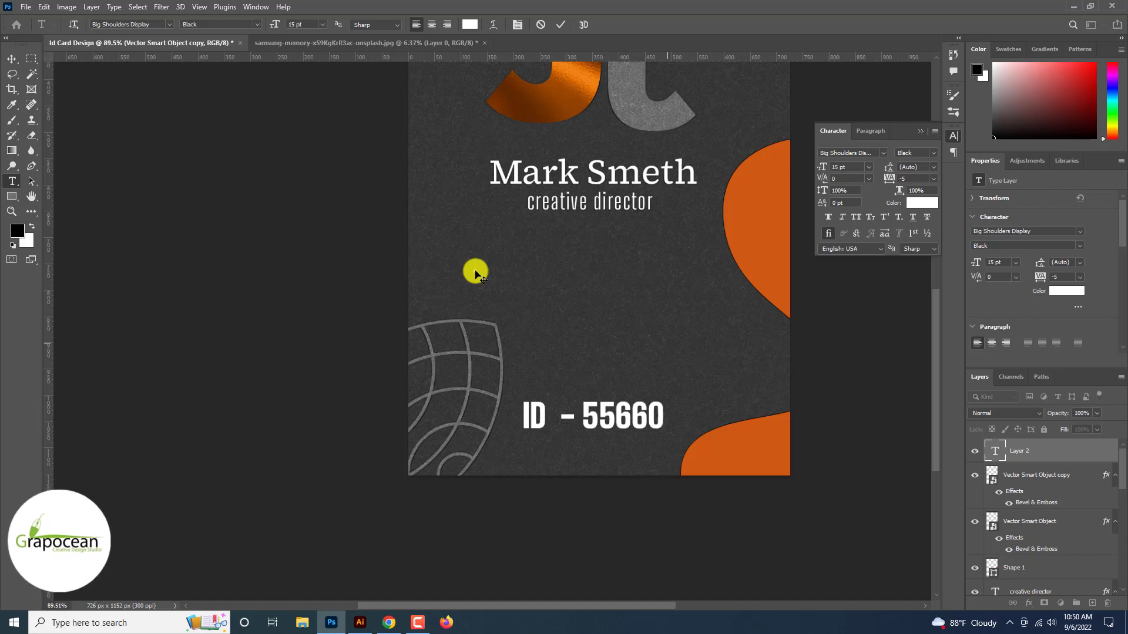
text(pho)
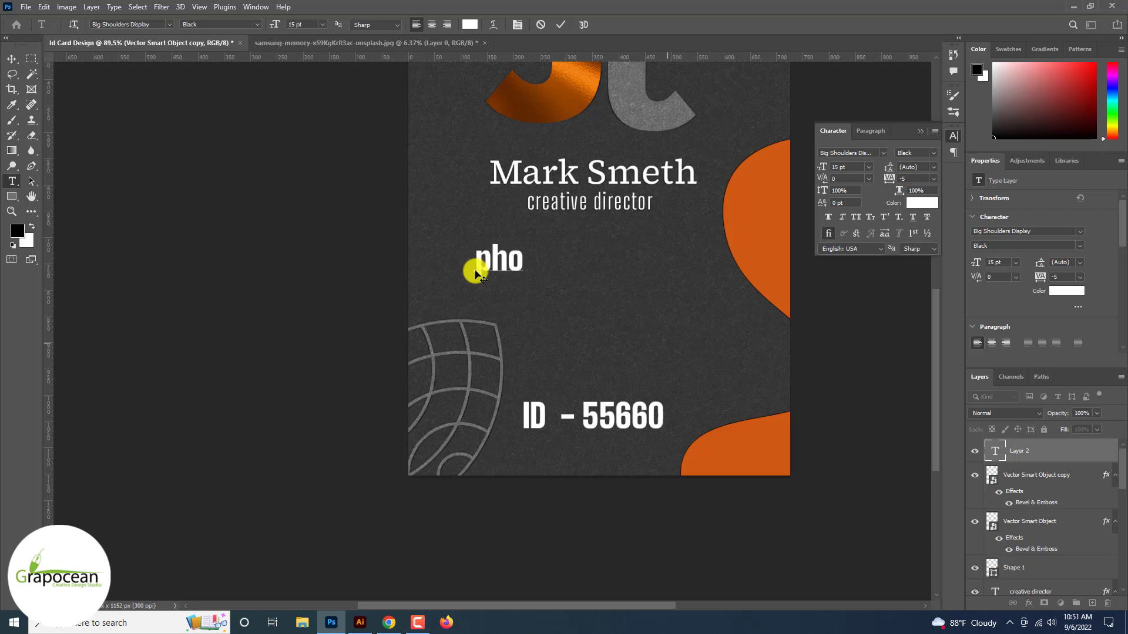
text(ne)
Set the phone label to Akrobat SemiBold at 7 pt
key(ctrl+a)
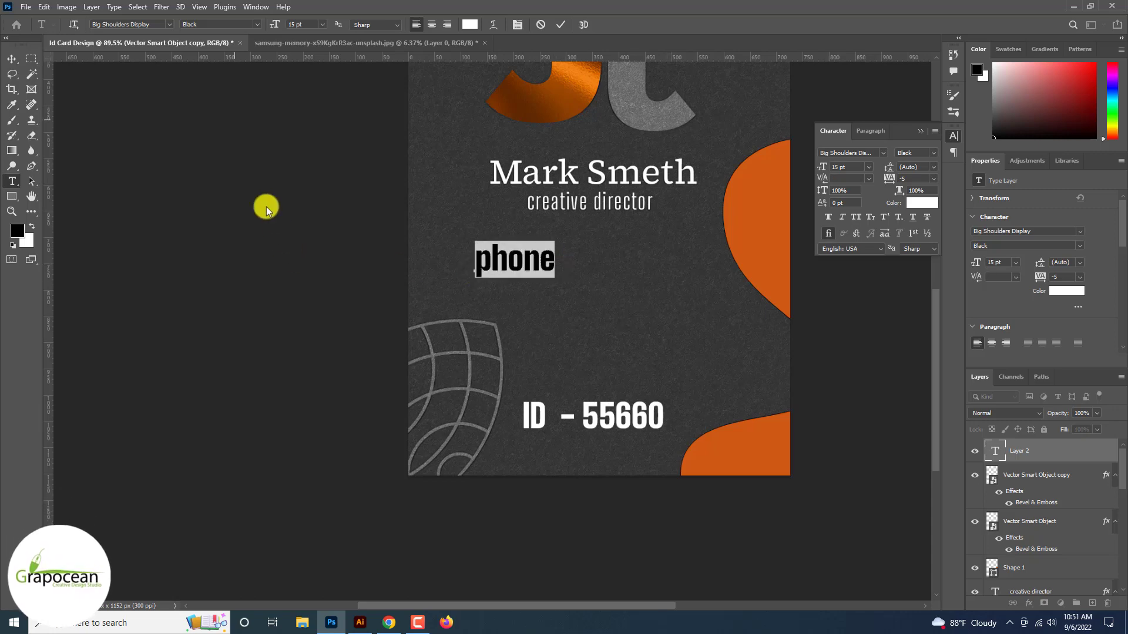
click(169, 24)
key(Down)
key(Down)
key(Down)
key(Down)
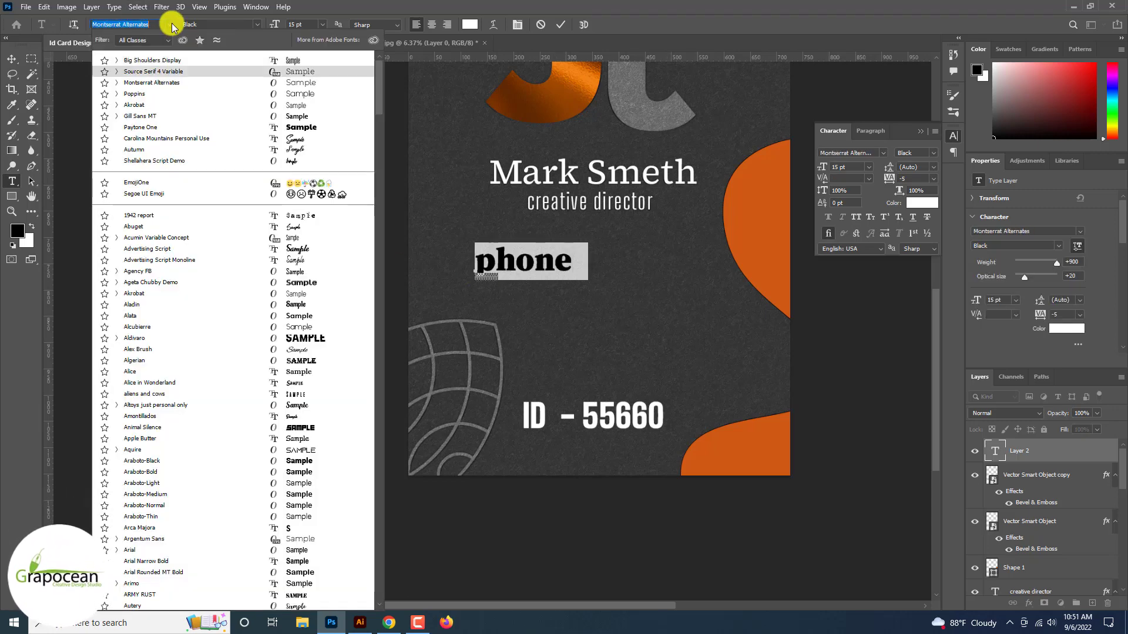
key(Down)
key(Down)
key(Down)
key(Down)
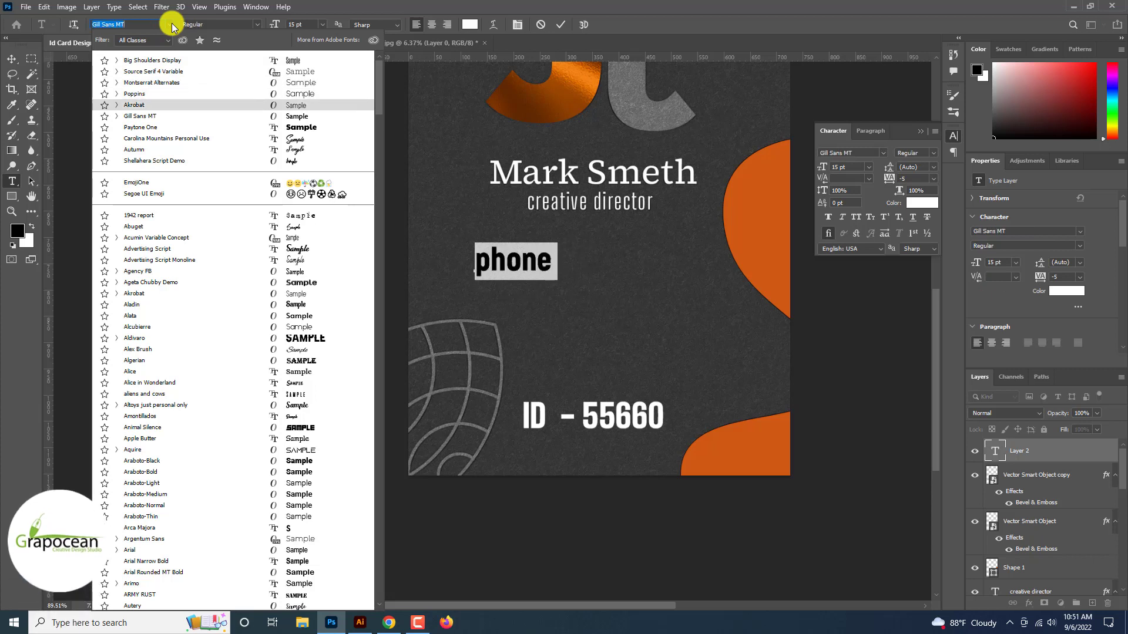
key(Up)
key(Up)
key(Up)
key(Up)
click(173, 112)
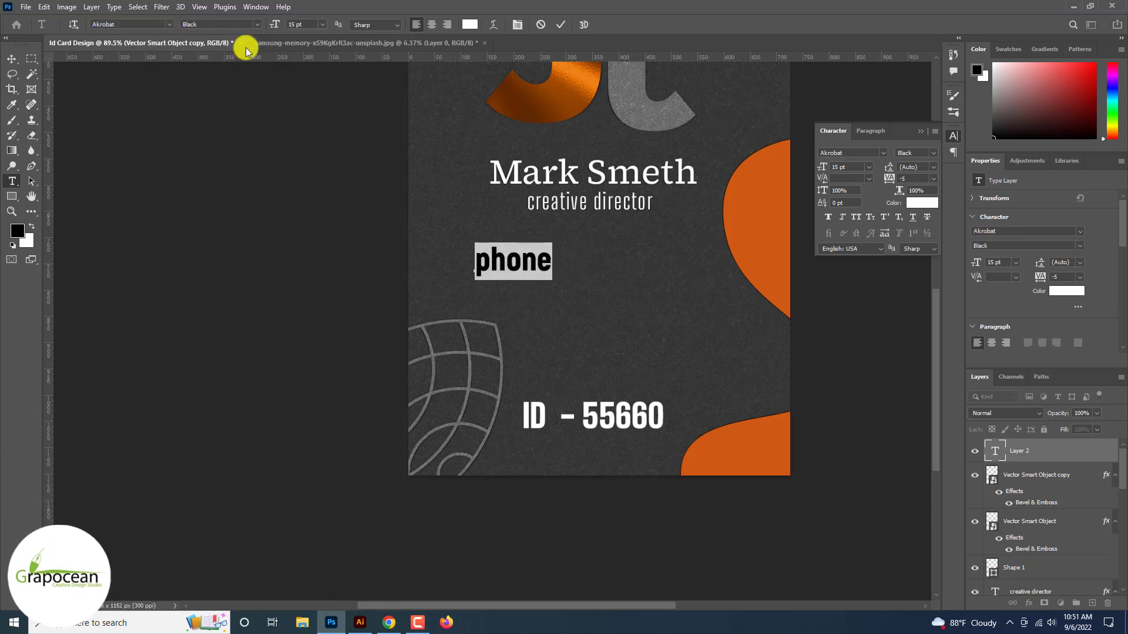
click(269, 24)
text(7)
key(Return)
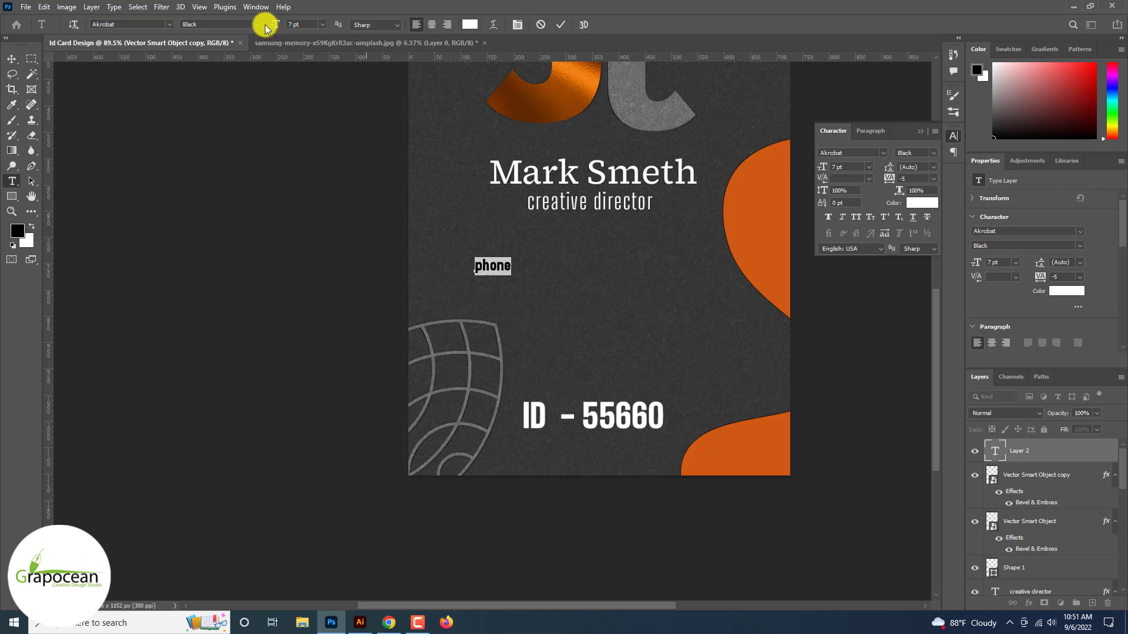
click(258, 25)
click(229, 70)
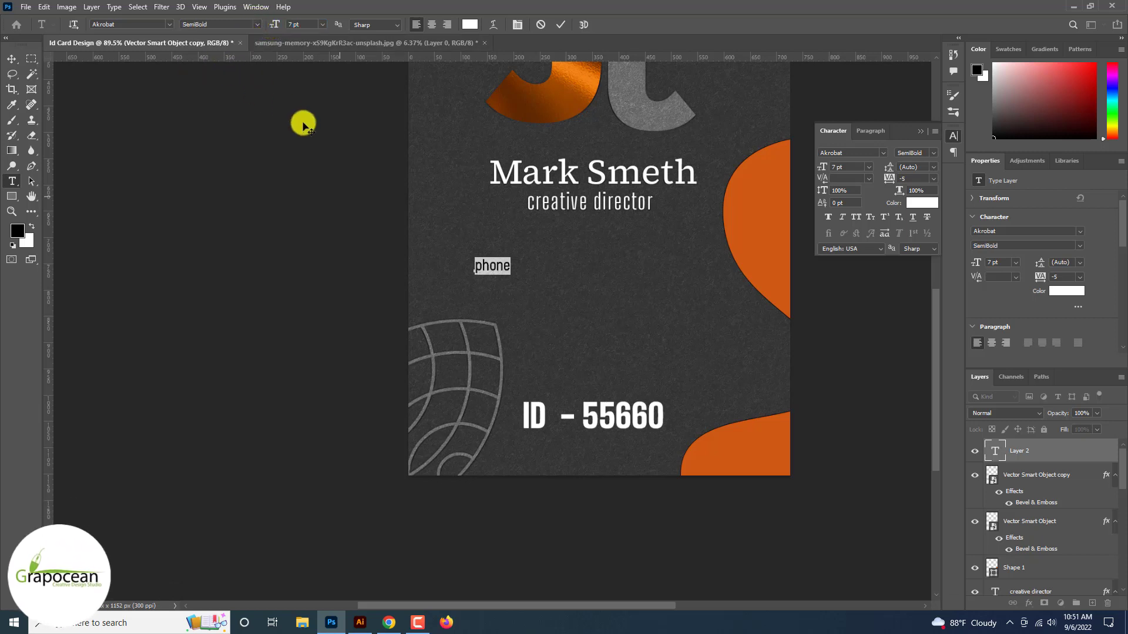
Enter the phone number after the colon, with spaces grouping its digits
text(:)
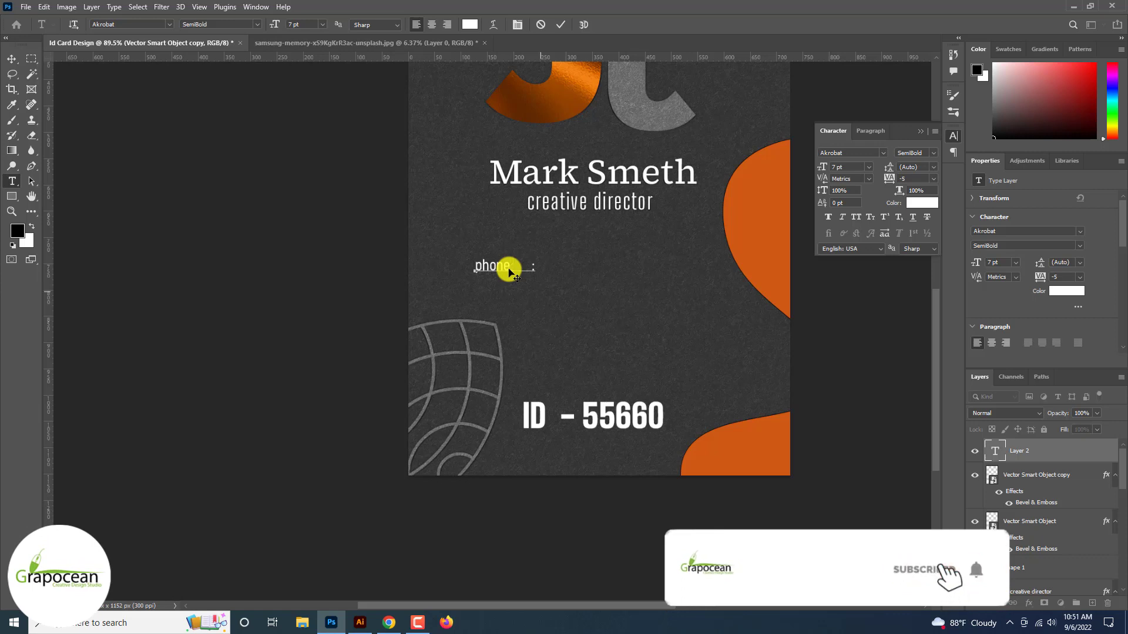
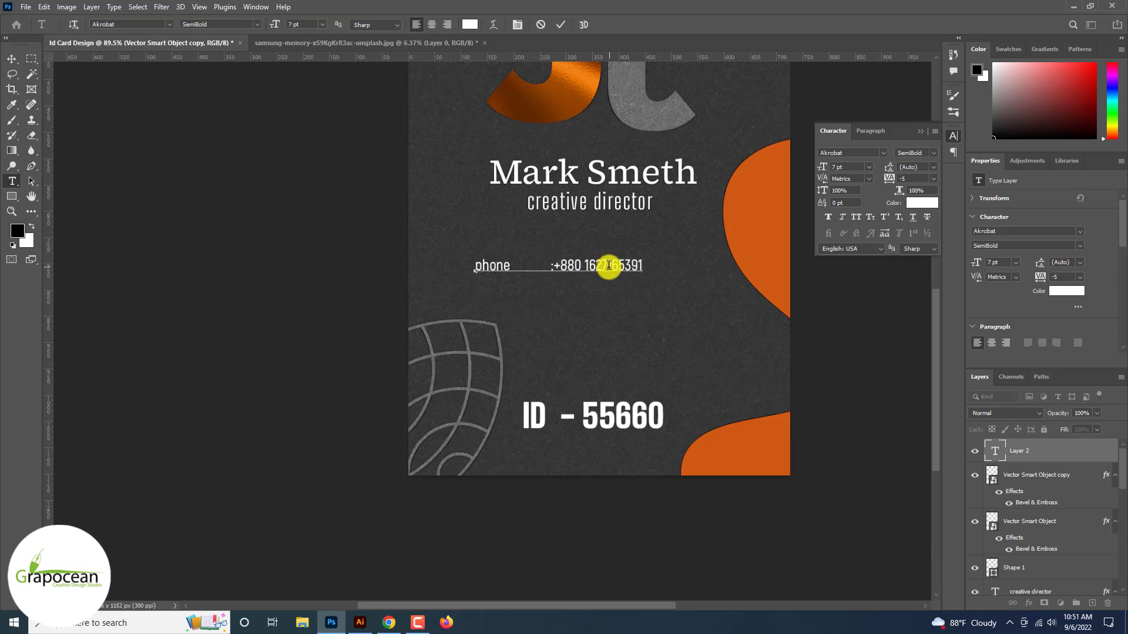
click(609, 266)
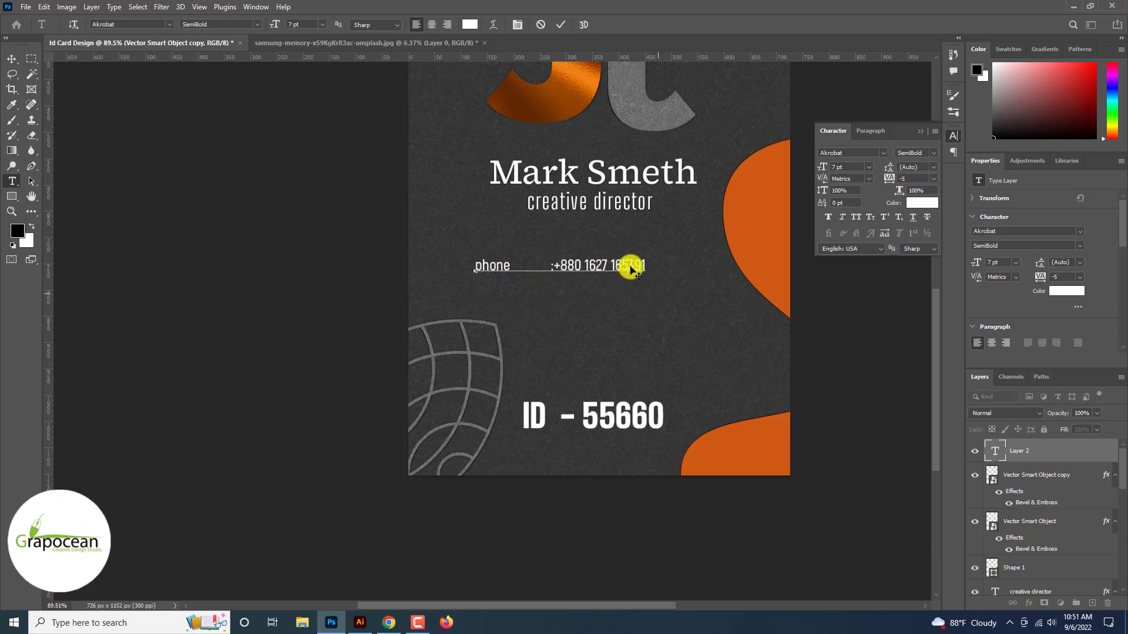
click(629, 267)
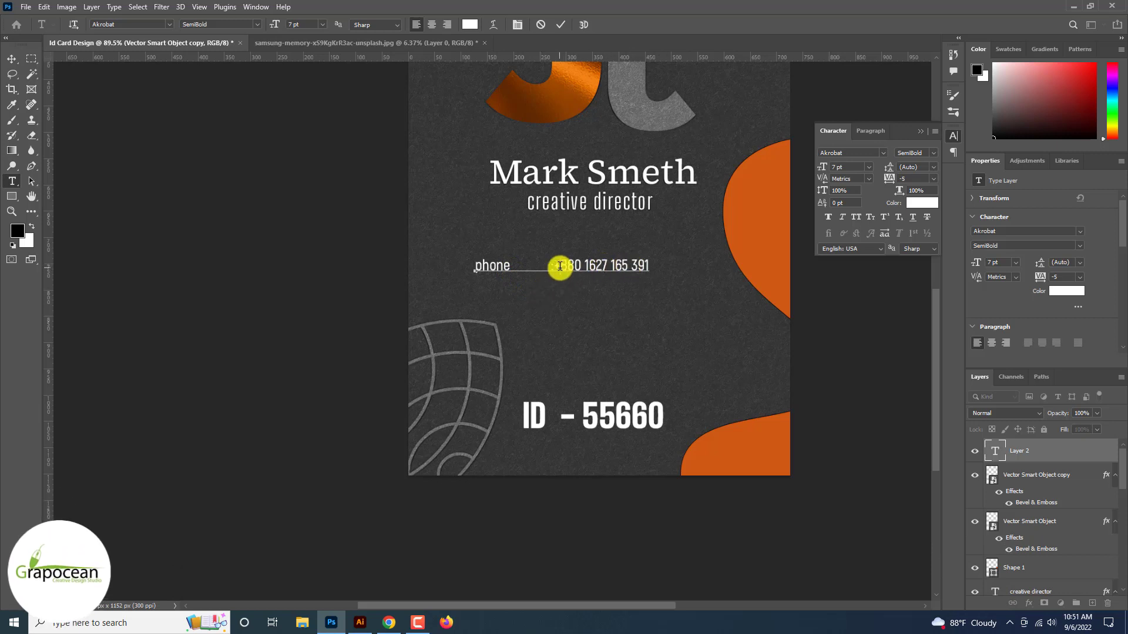
click(91, 93)
drag(475, 266, 483, 265)
text(P)
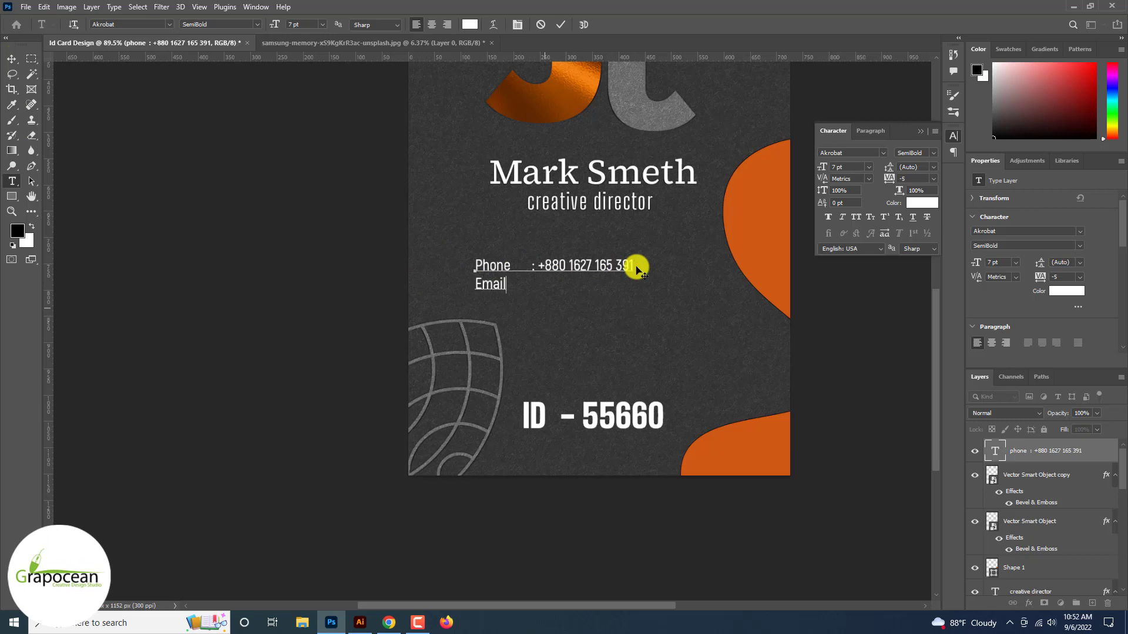
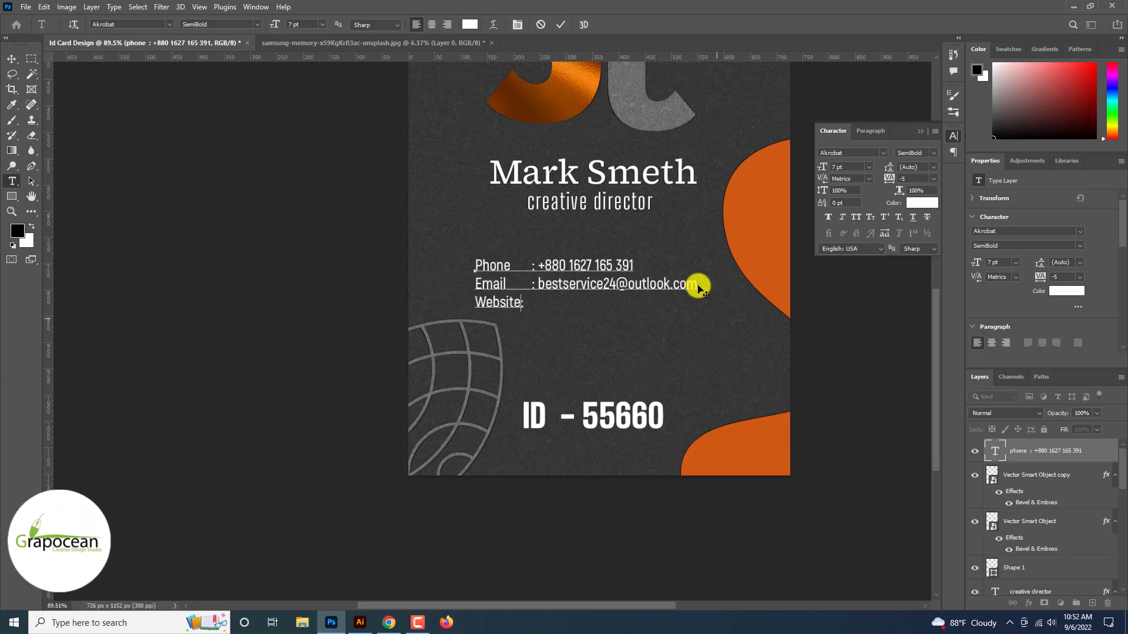
text(m )
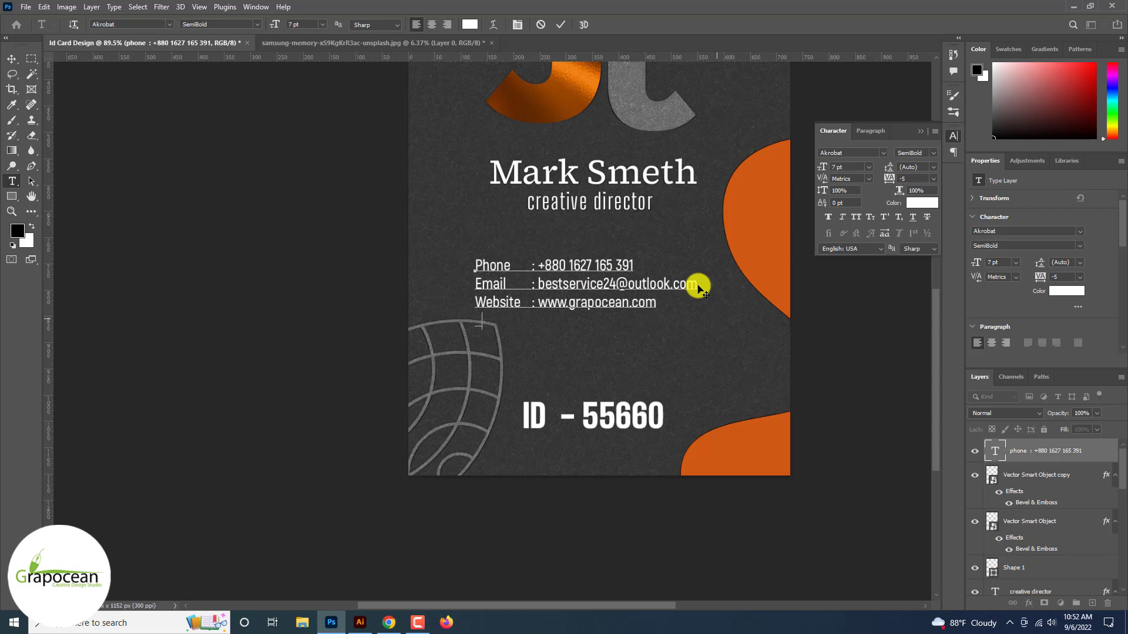
text(Blood: b+)
double_click(545, 320)
text(B+)
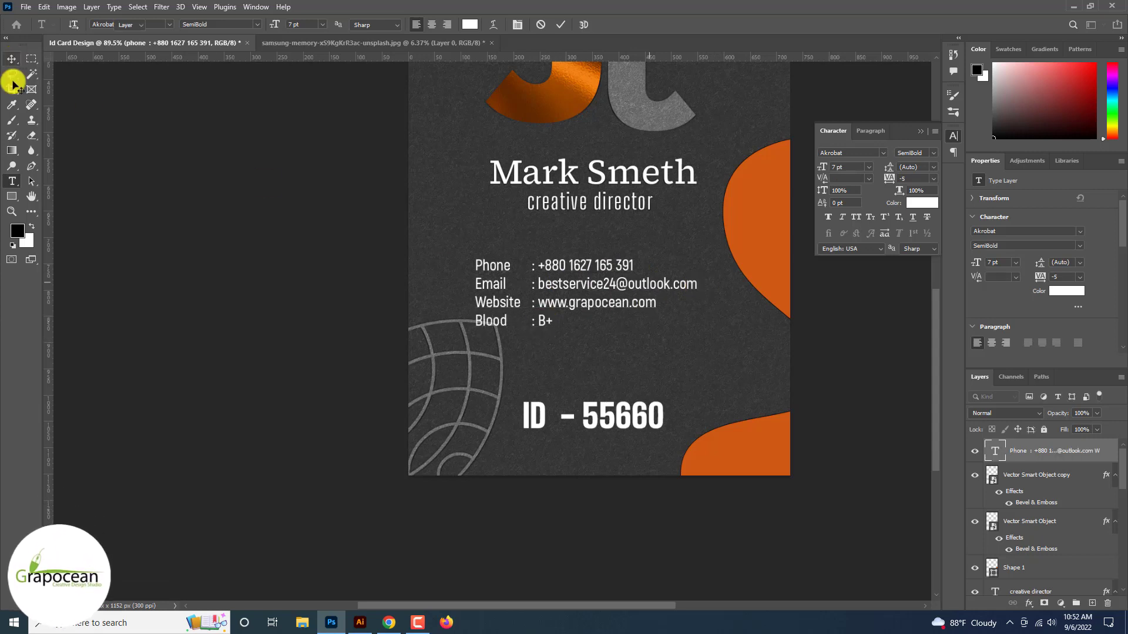
click(12, 181)
text(p)
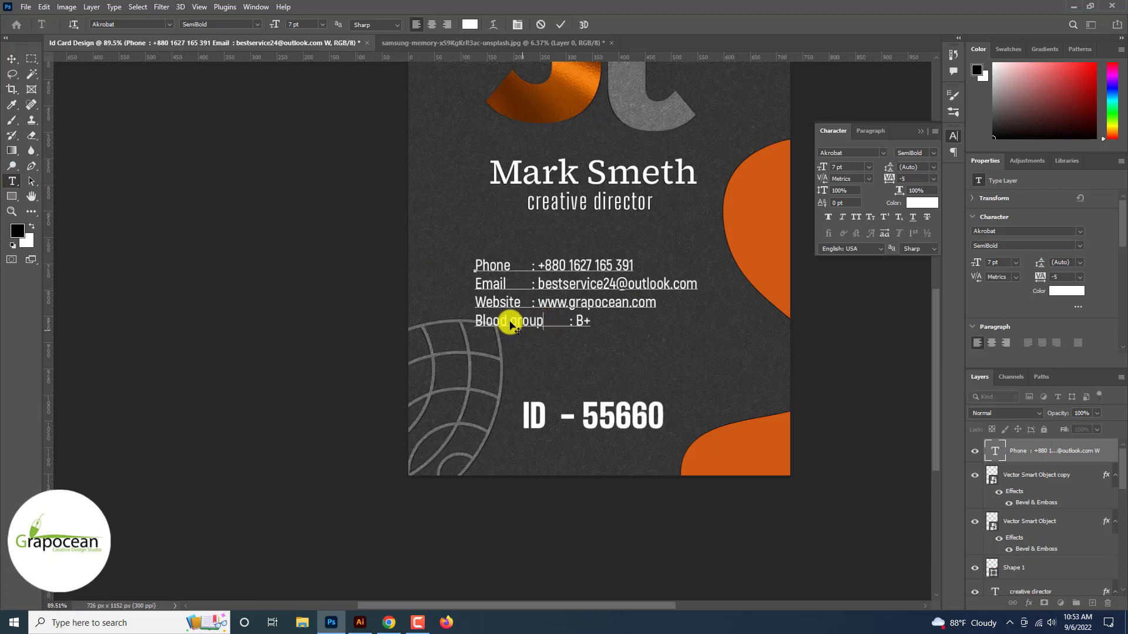
key(Delete)
key(Delete)
key(Delete)
key(Delete)
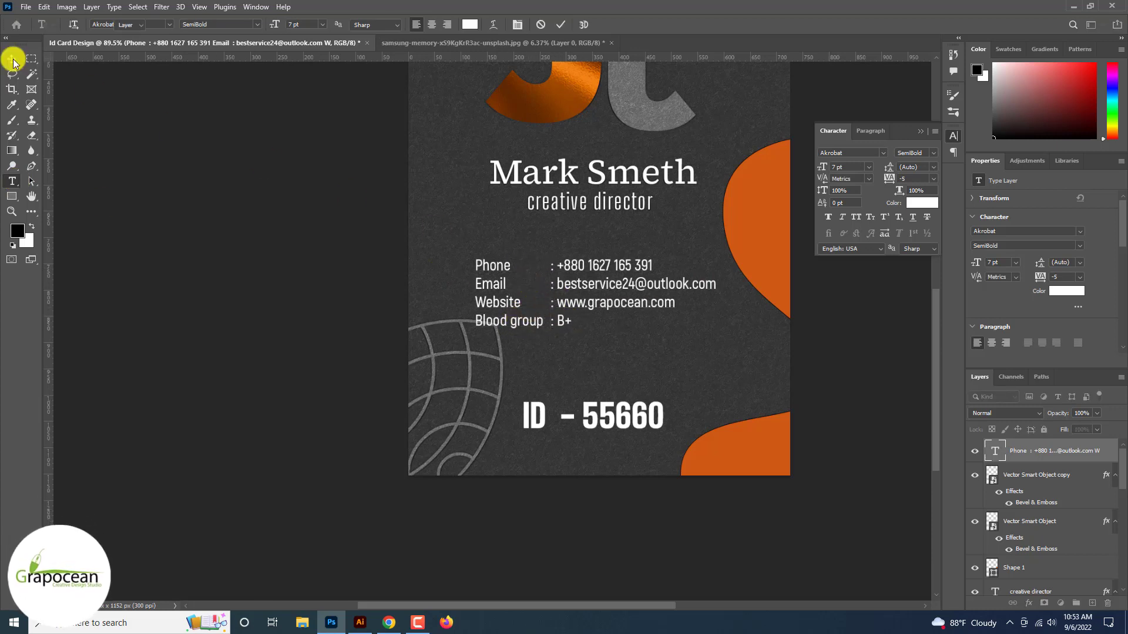
Move the globe shape and the contact block lower on the card
click(13, 58)
scroll(616, 341, down, 3)
scroll(625, 390, up, 4)
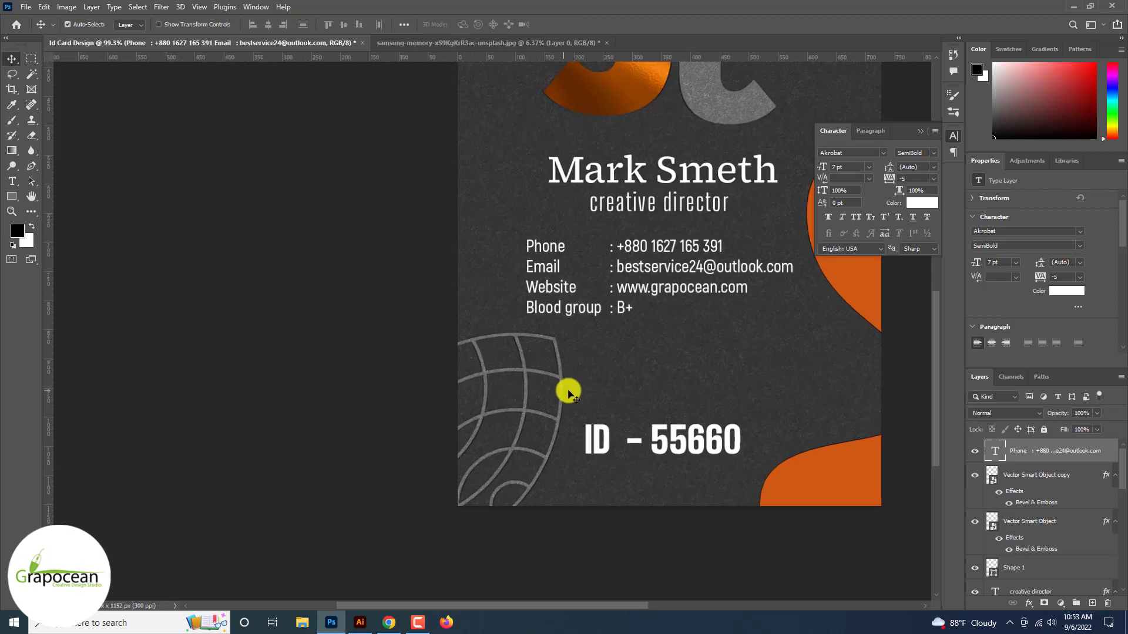
drag(569, 395, 566, 448)
drag(621, 317, 632, 350)
Give the contact text 12 pt leading and Akrobat Regular weight
click(12, 180)
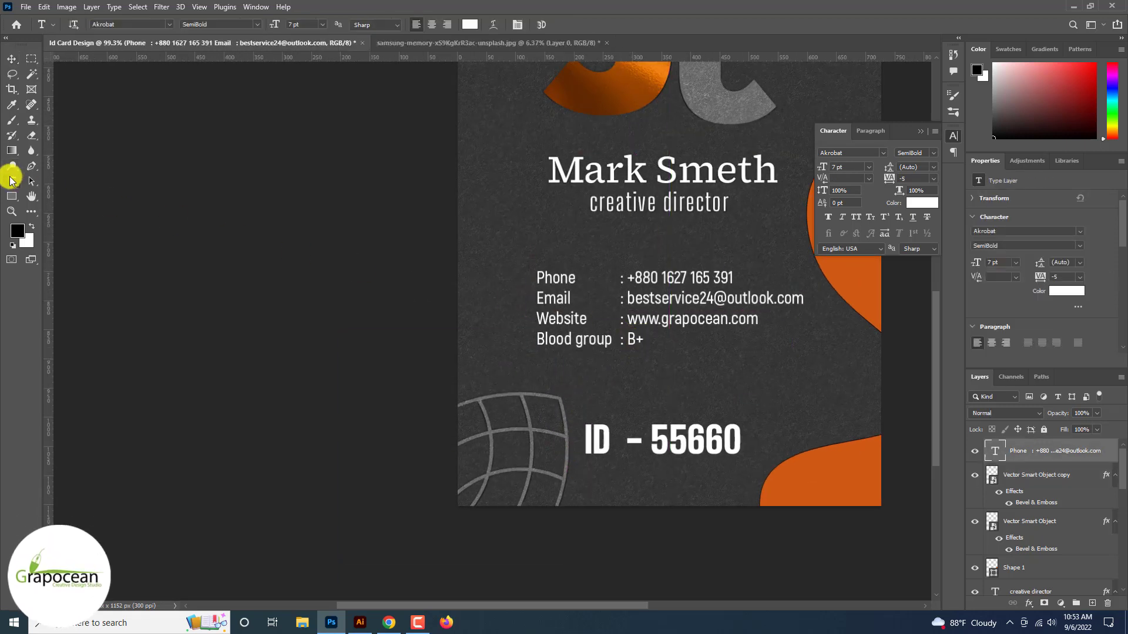
click(648, 343)
key(ctrl+a)
key(alt+Down)
key(alt+Down)
key(alt+Down)
key(alt+Down)
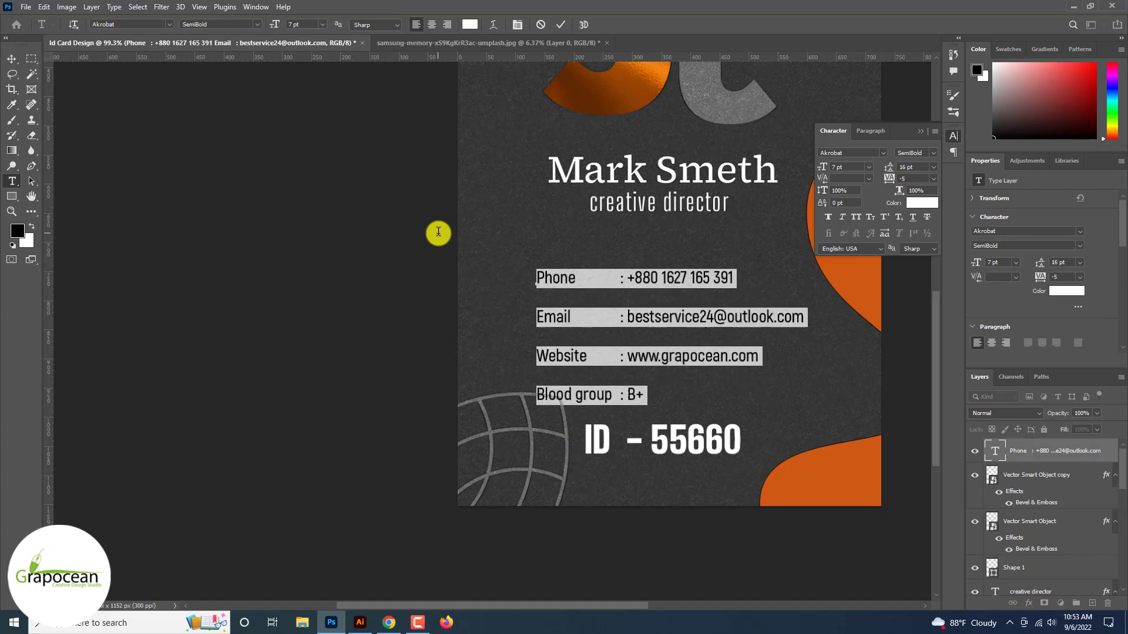
key(alt+Up)
key(alt+Up)
key(alt+Up)
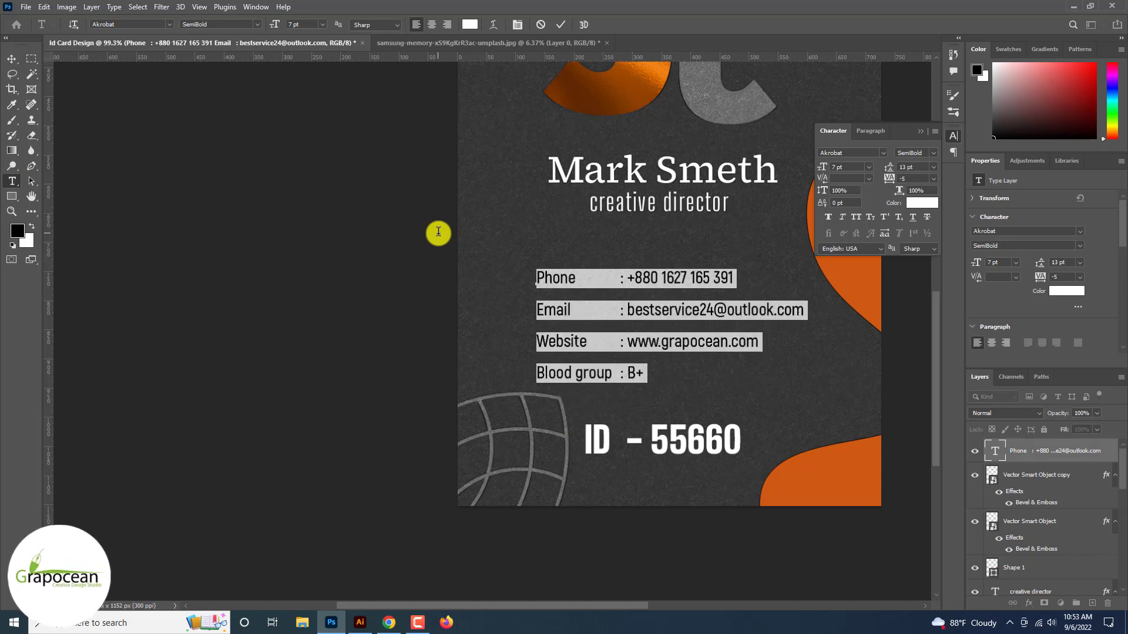
click(252, 24)
click(213, 65)
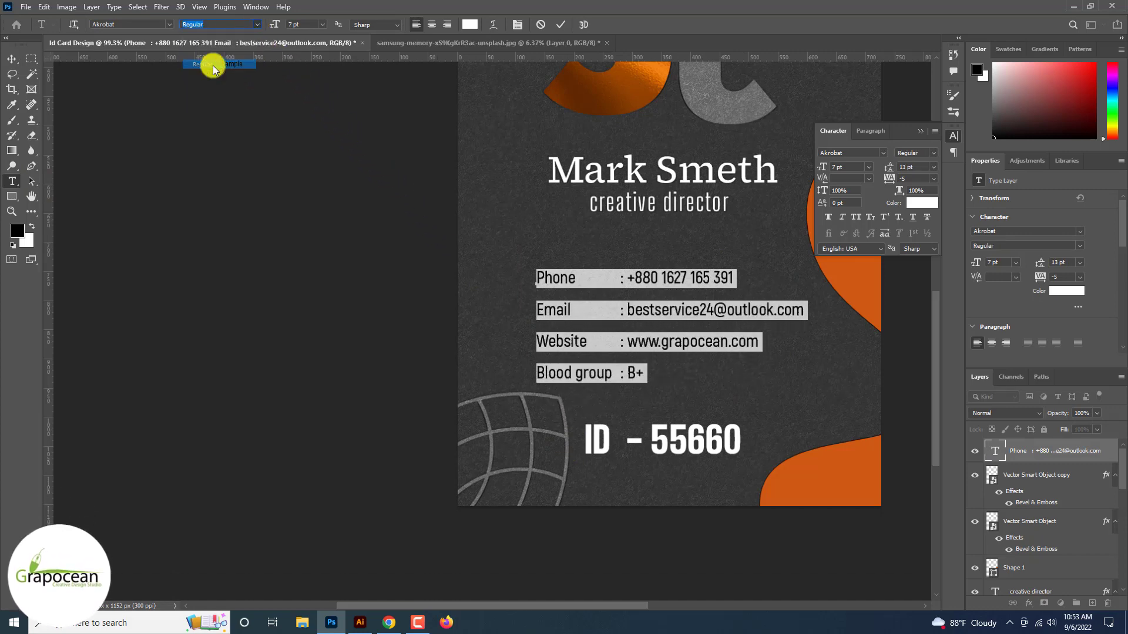
click(11, 59)
key(ctrl+0)
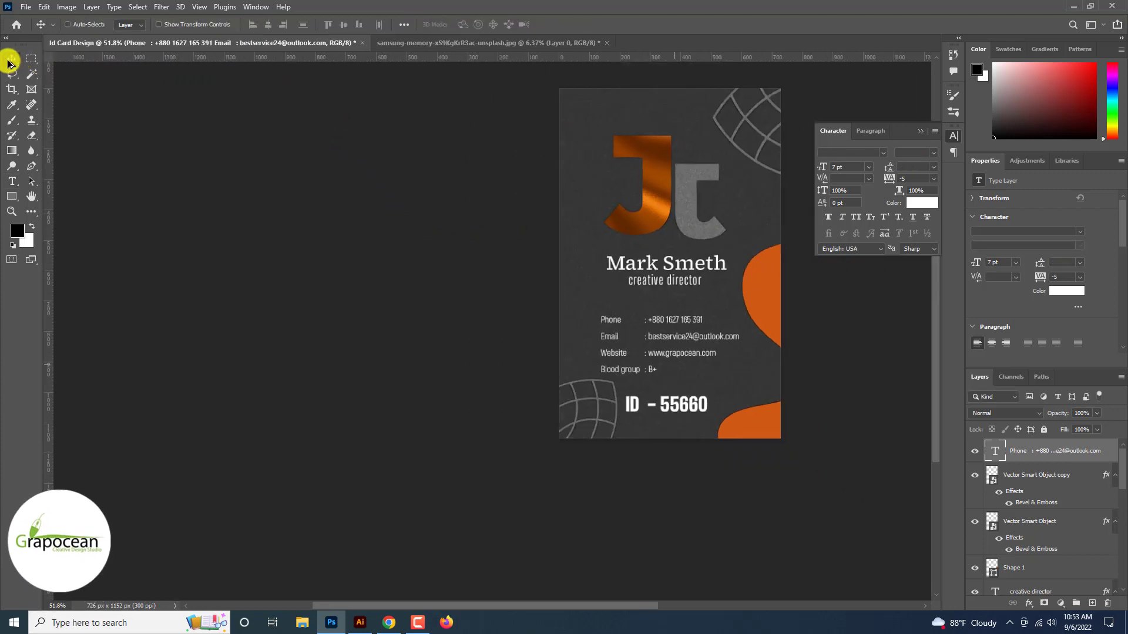
key(ctrl+plus)
Reselect the four contact lines, commit, and view the whole card
click(12, 179)
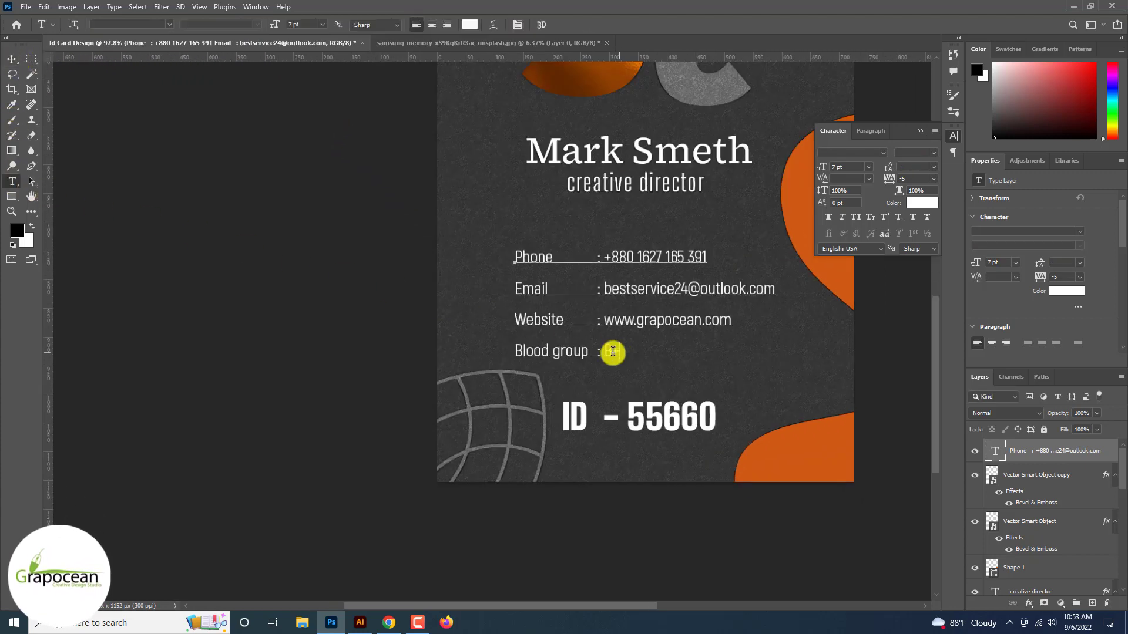
drag(613, 352, 479, 244)
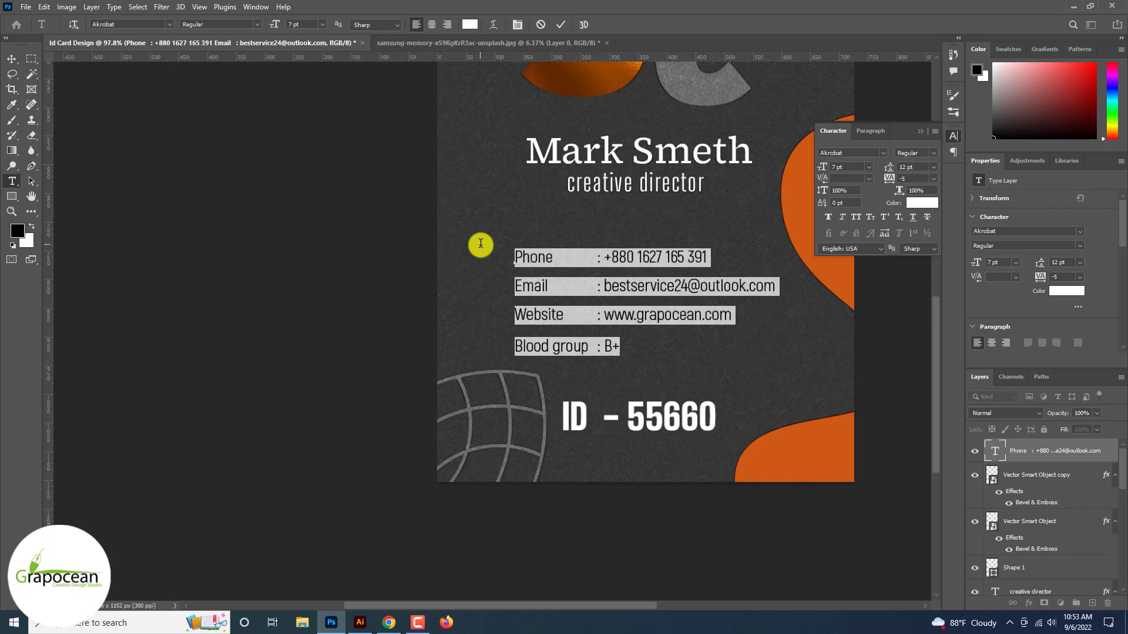
click(13, 59)
key(ctrl+0)
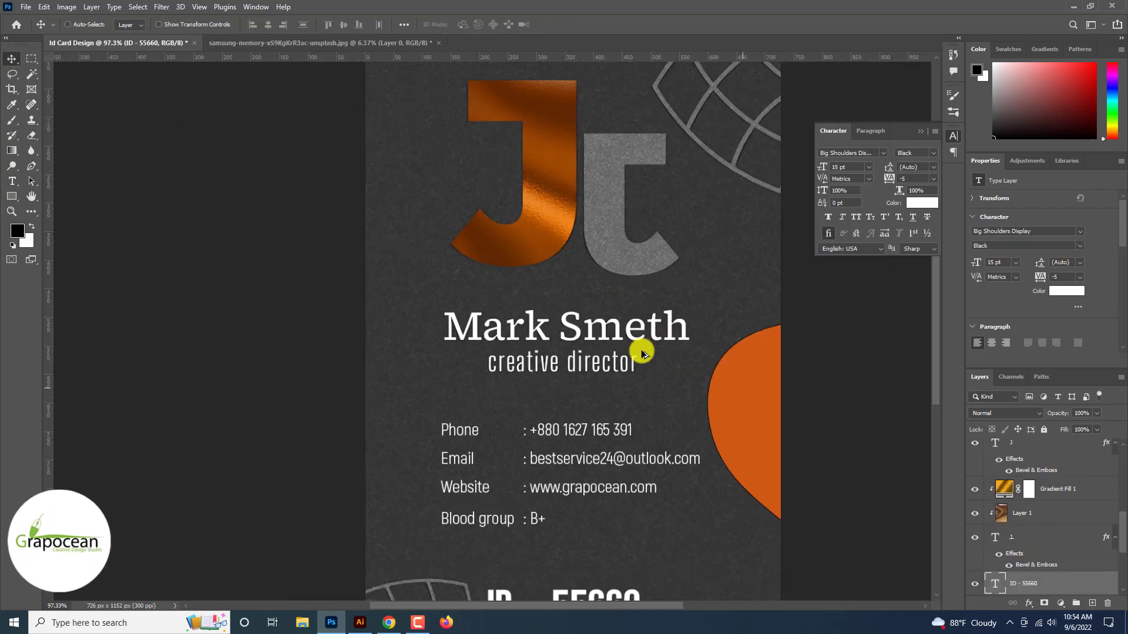
scroll(642, 353, down, 3)
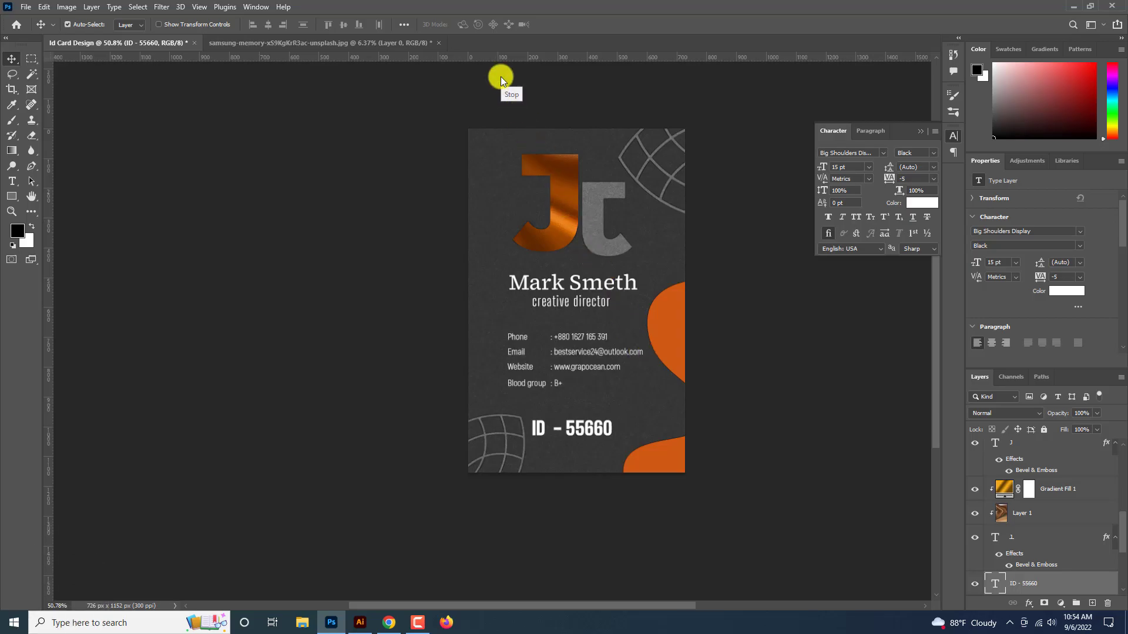